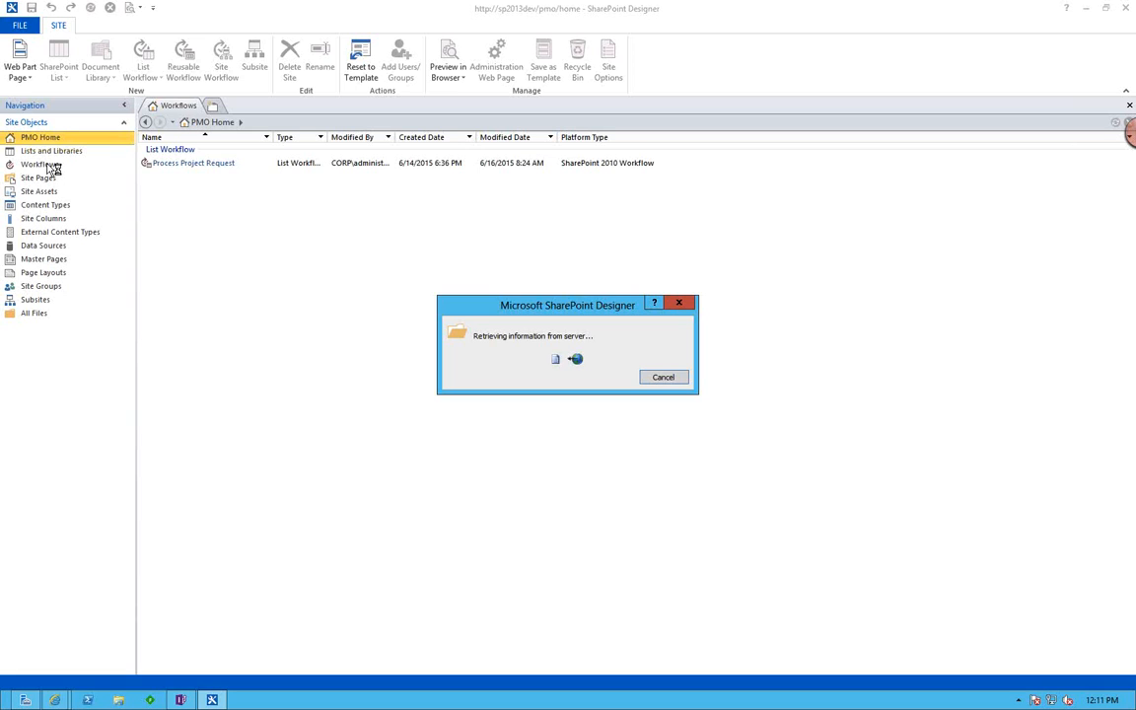
Open the Process Project Request list workflow and bring up its definition for editing.
left_click(195, 230)
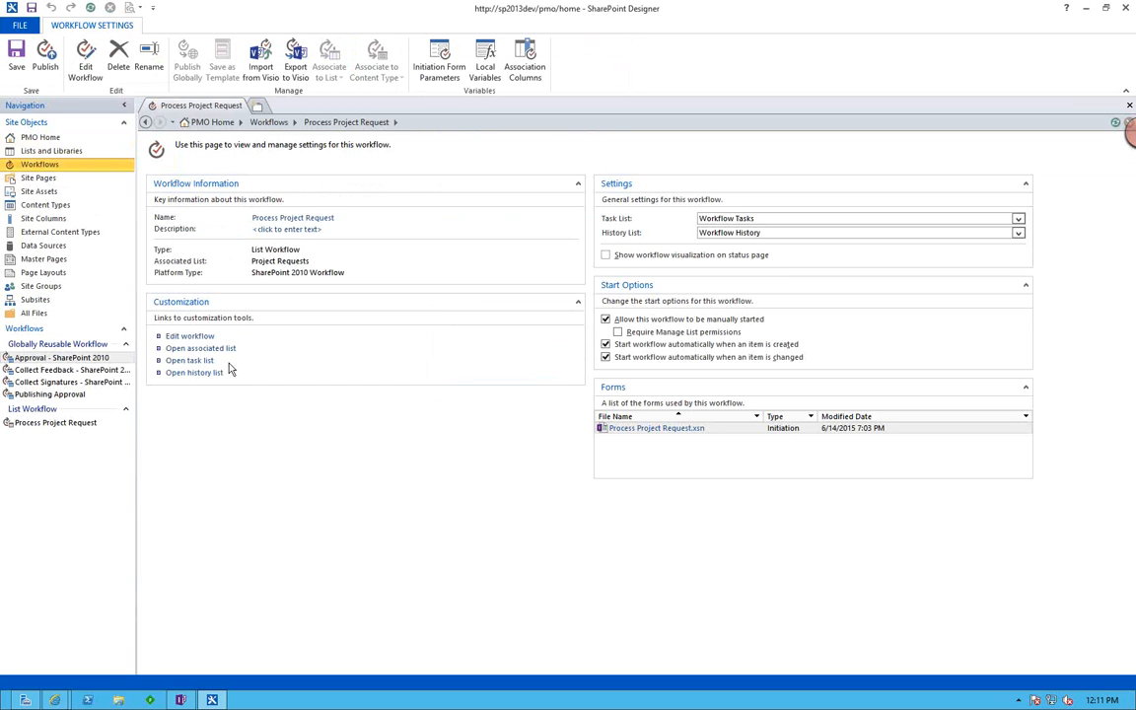
left_click(200, 339)
Switch to Firefox and review the HarePoint Workflow Extensions product page, including its feature descriptions.
key("ctrl+Left")
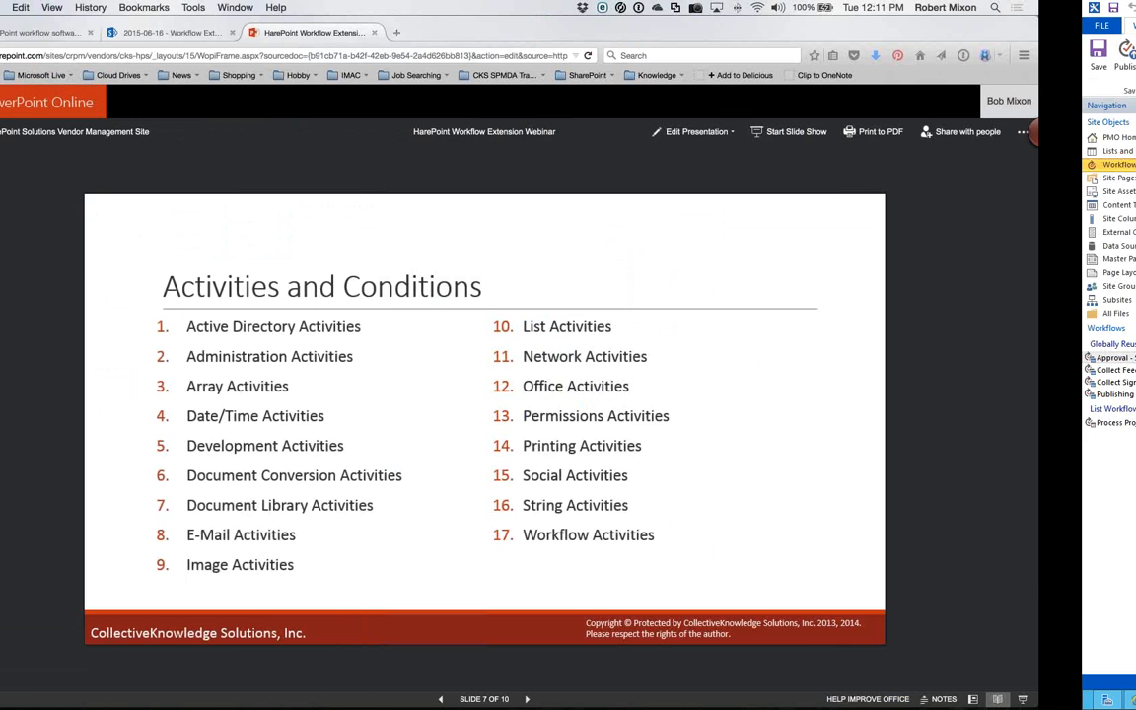
left_click(146, 34)
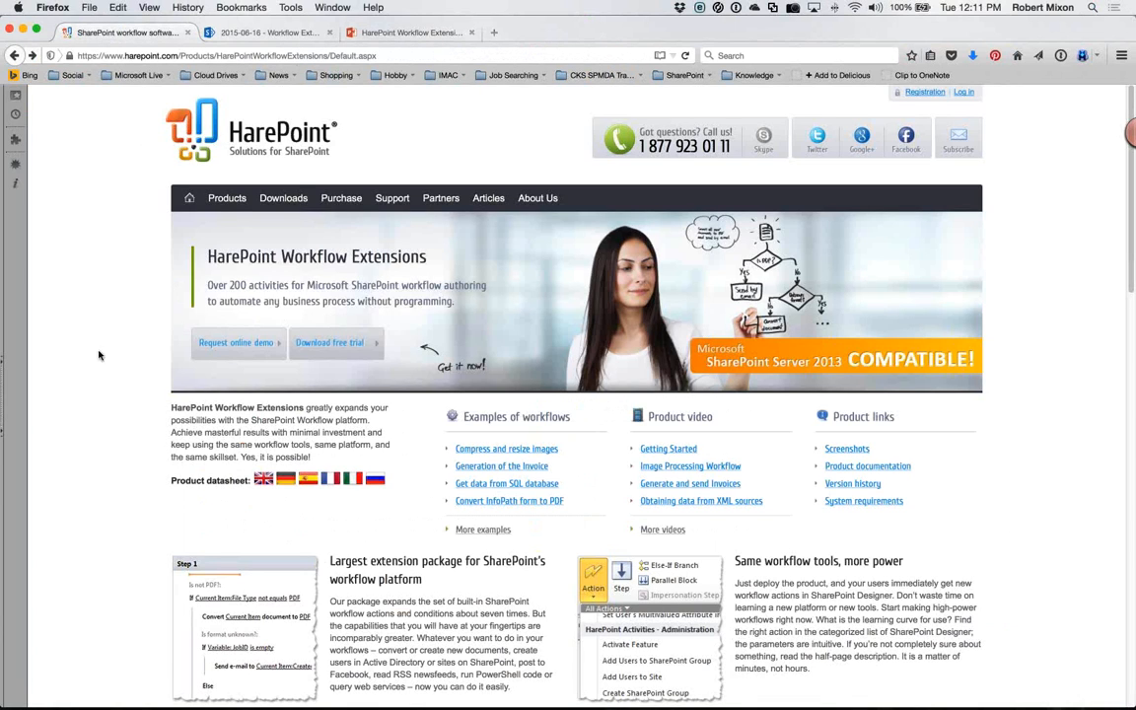
scroll(142, 393, "down", 1)
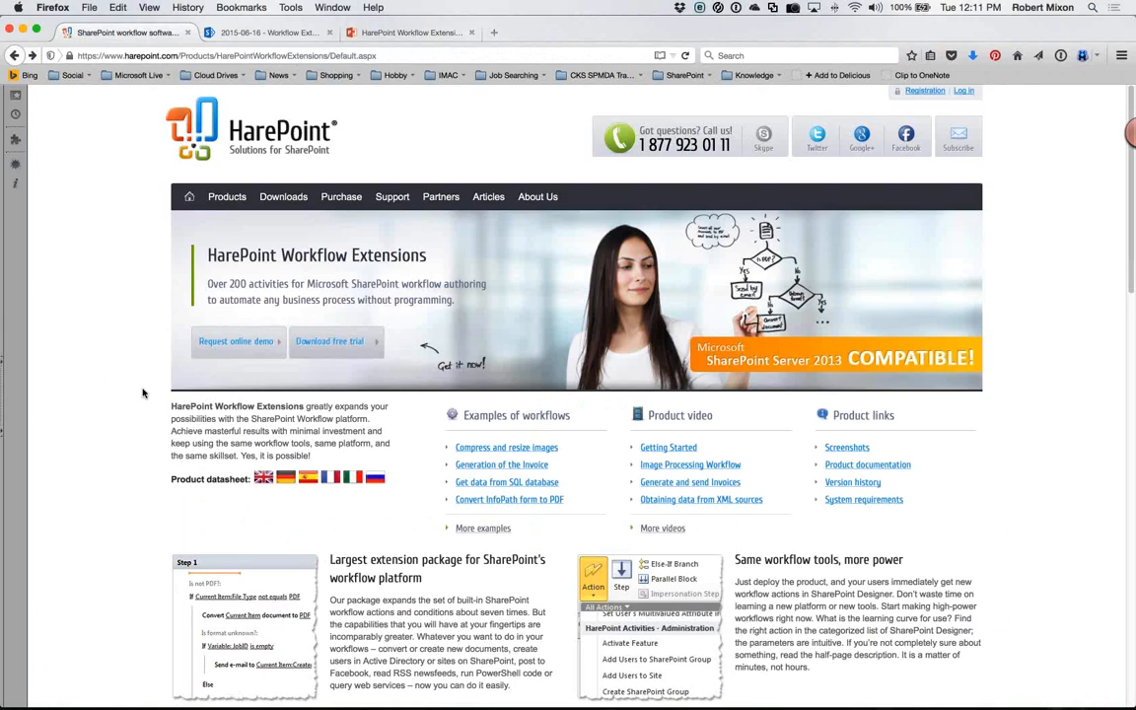
scroll(577, 381, "down", 2)
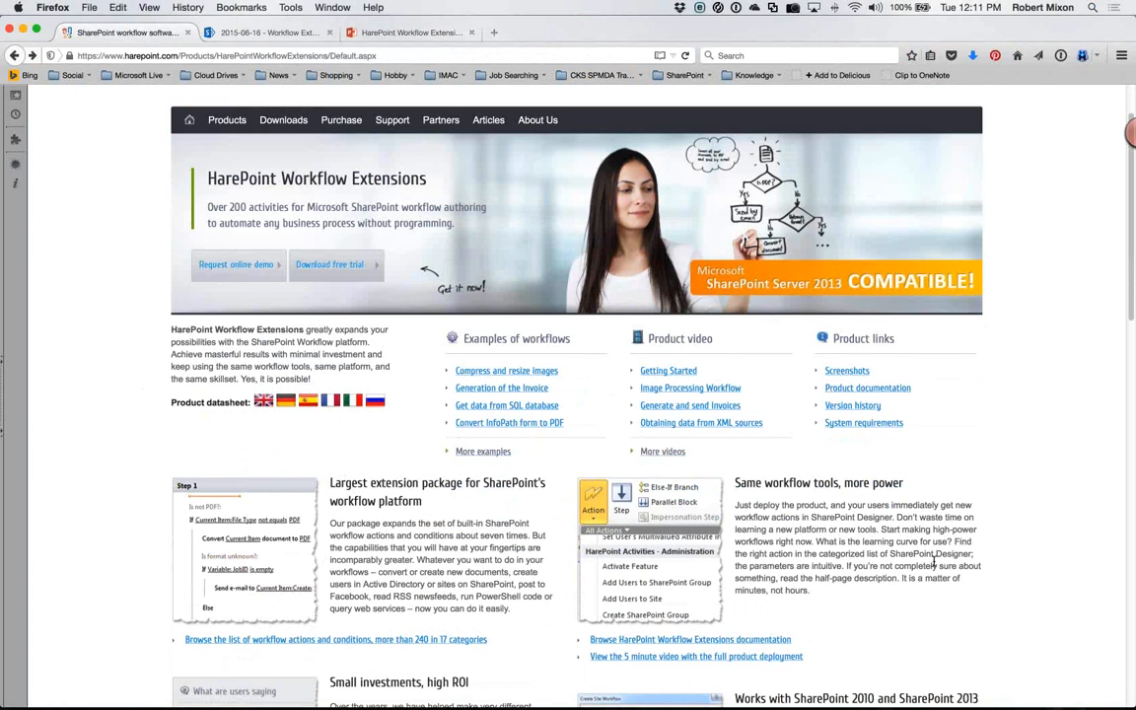
scroll(934, 564, "down", 2)
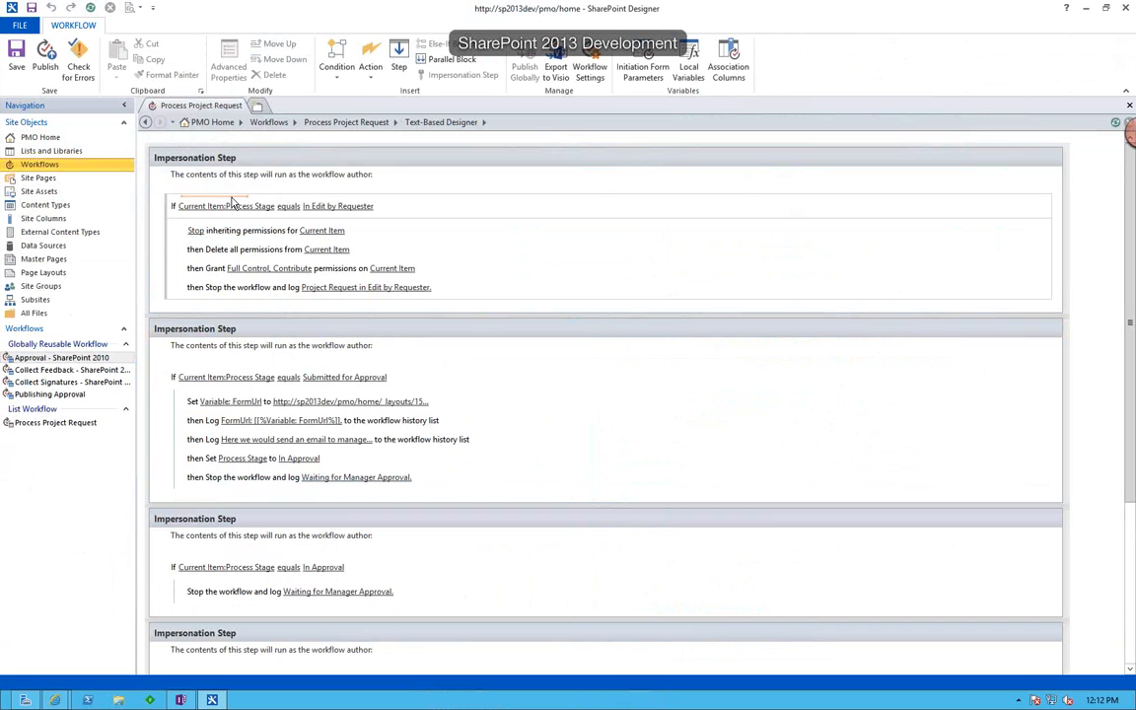
Browse the available workflow actions in the HarePoint Active Directory and Administration categories.
left_click(371, 61)
left_click(577, 92)
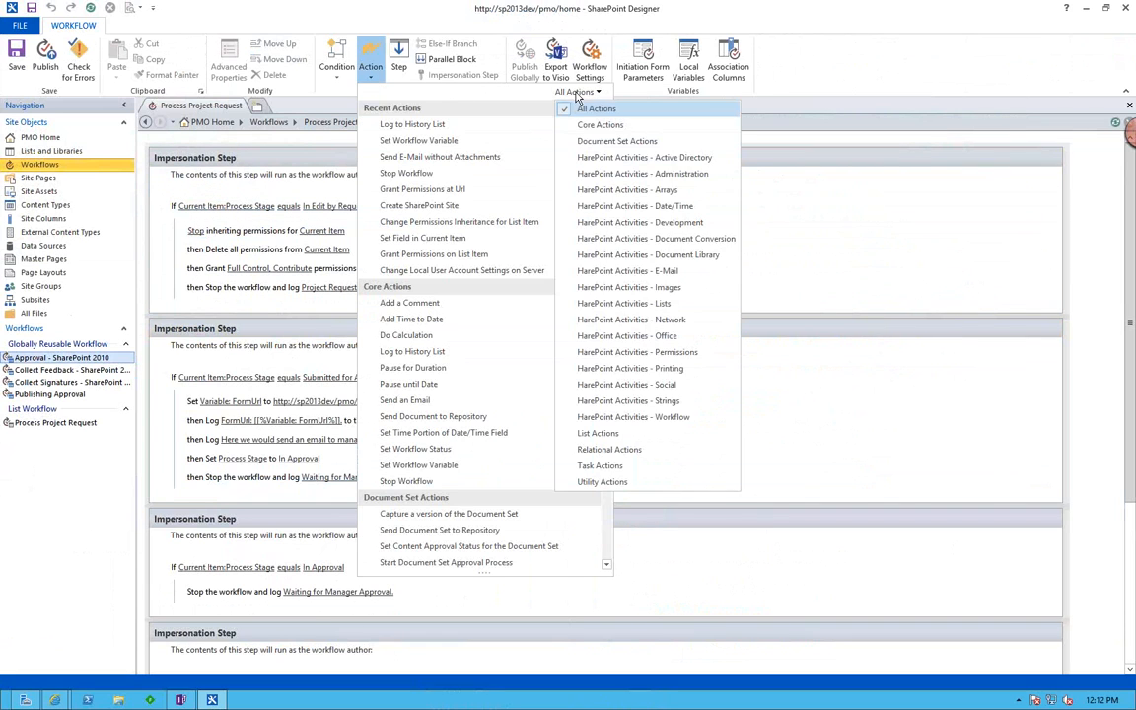
left_click(625, 159)
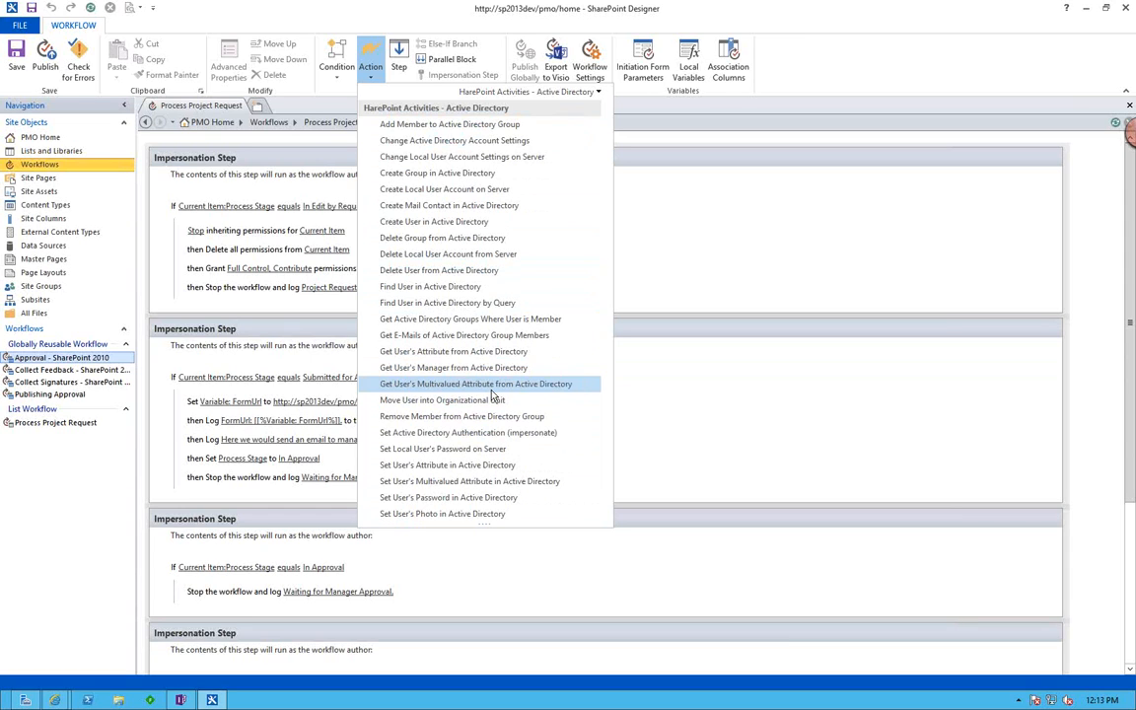
left_click(533, 94)
left_click(558, 175)
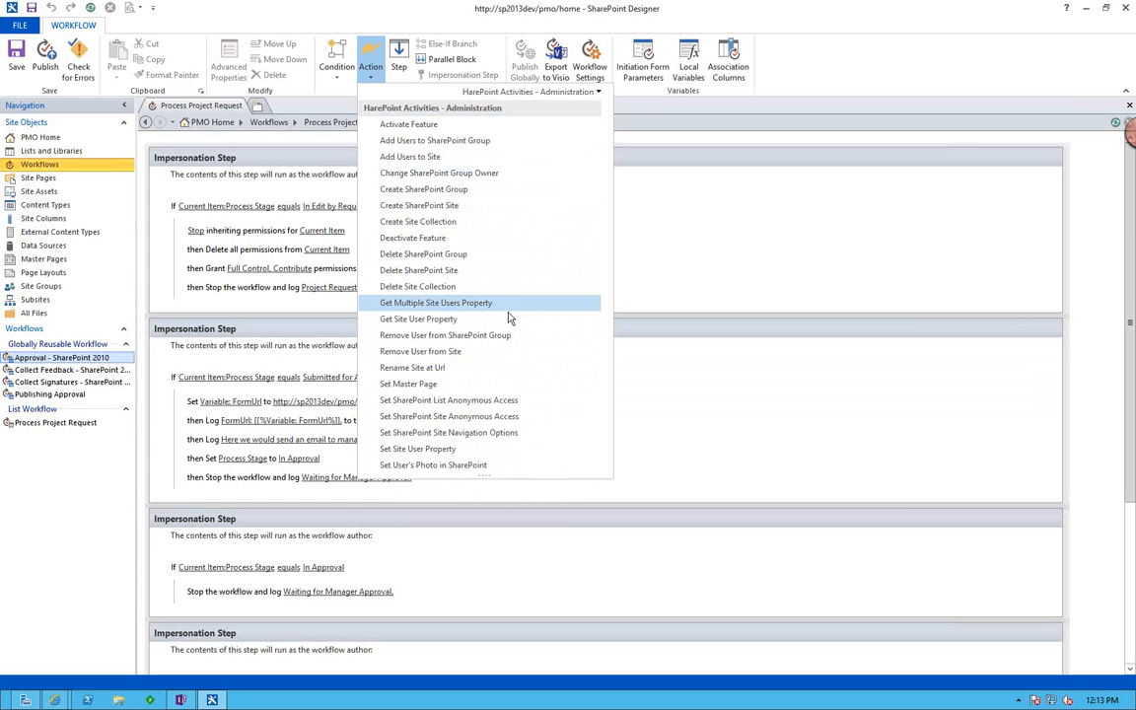
Examine the workflow actions offered in the HarePoint Arrays, Date/Time and Development categories.
left_click(554, 92)
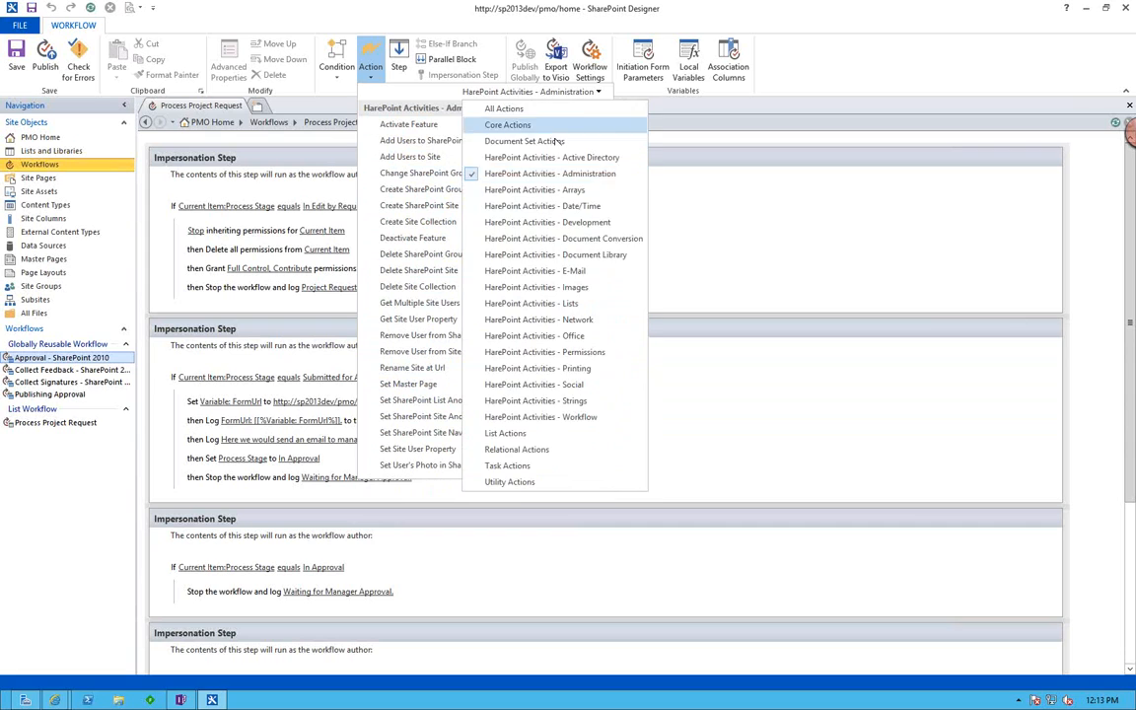
left_click(560, 191)
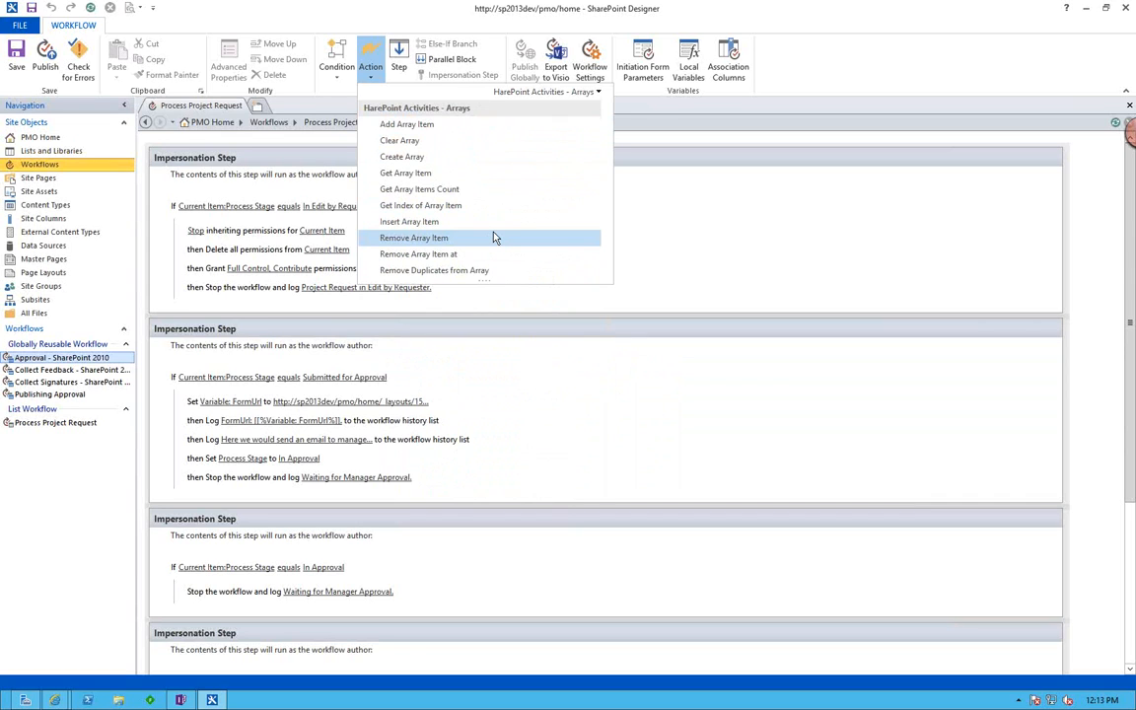
left_click(540, 93)
left_click(582, 204)
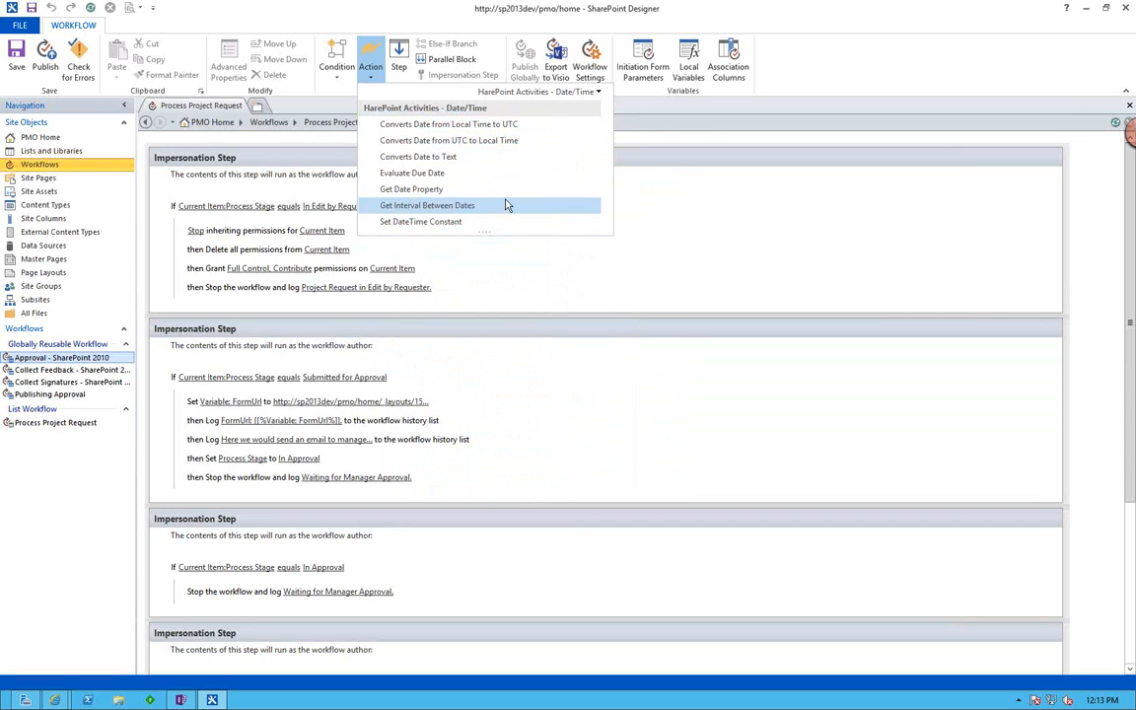
left_click(542, 91)
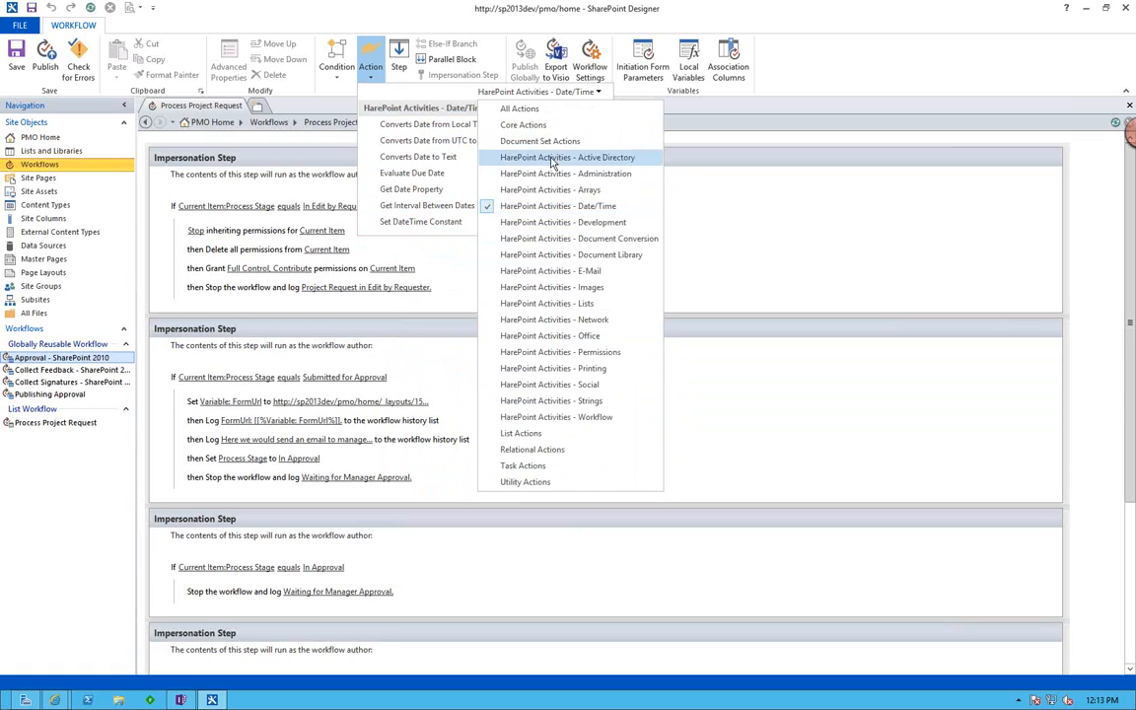
left_click(563, 222)
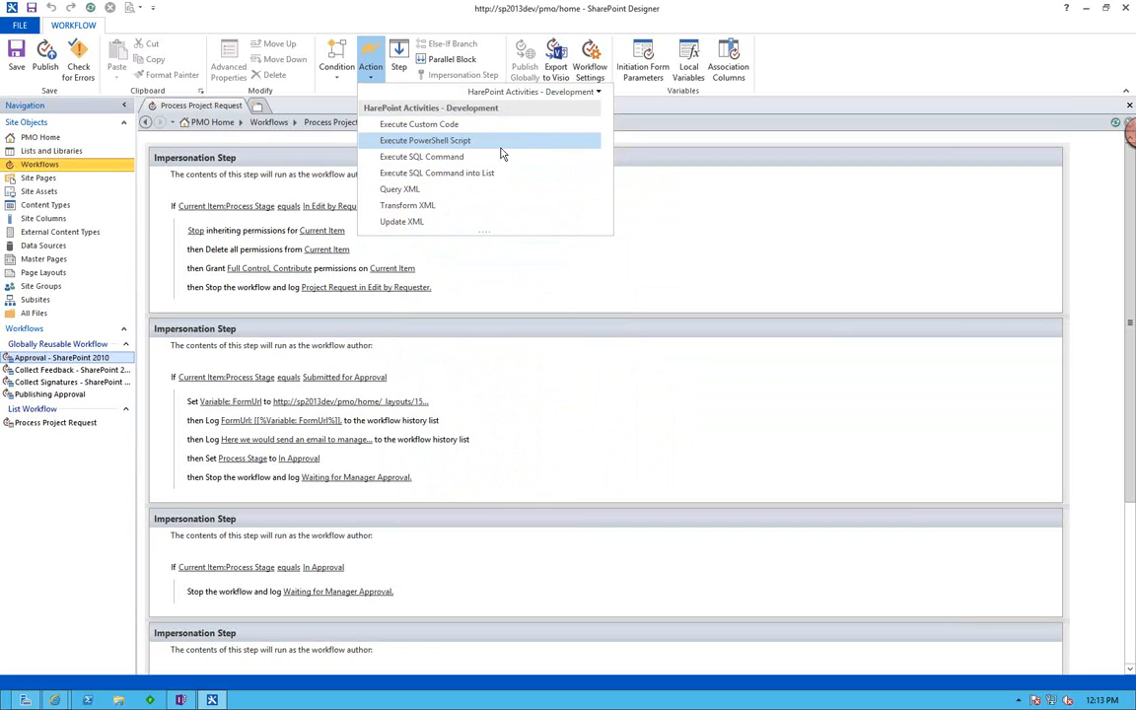
Examine the workflow actions in the HarePoint Document Conversion, Document Library and E-Mail categories.
left_click(570, 93)
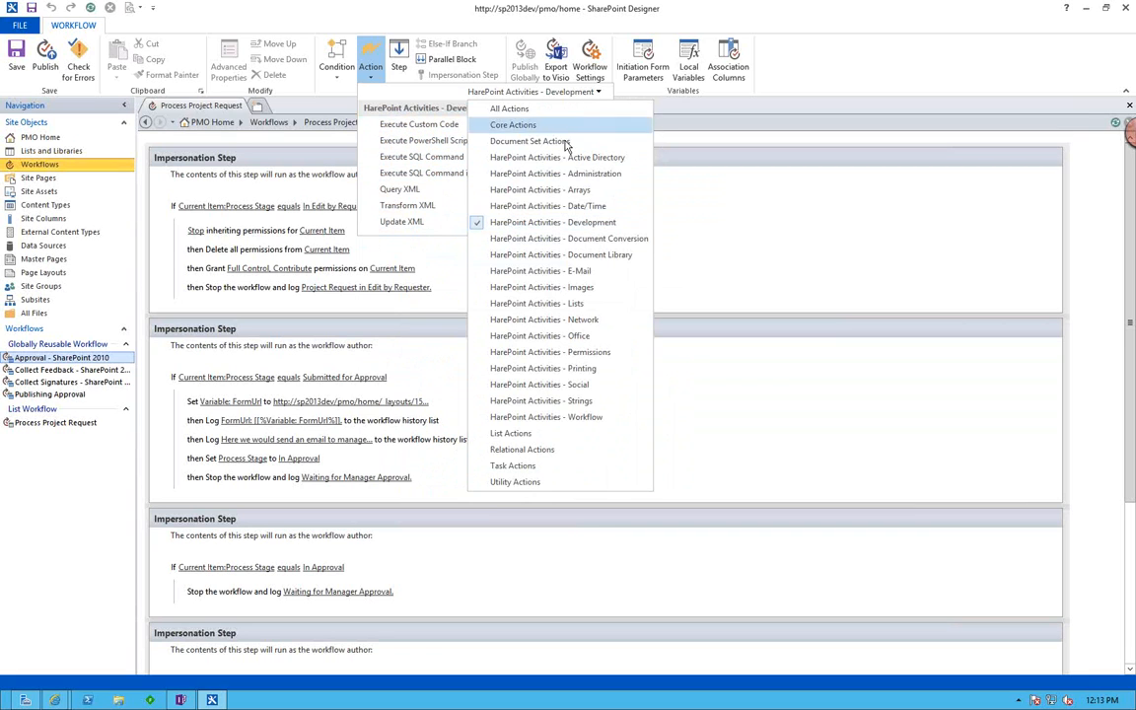
left_click(567, 240)
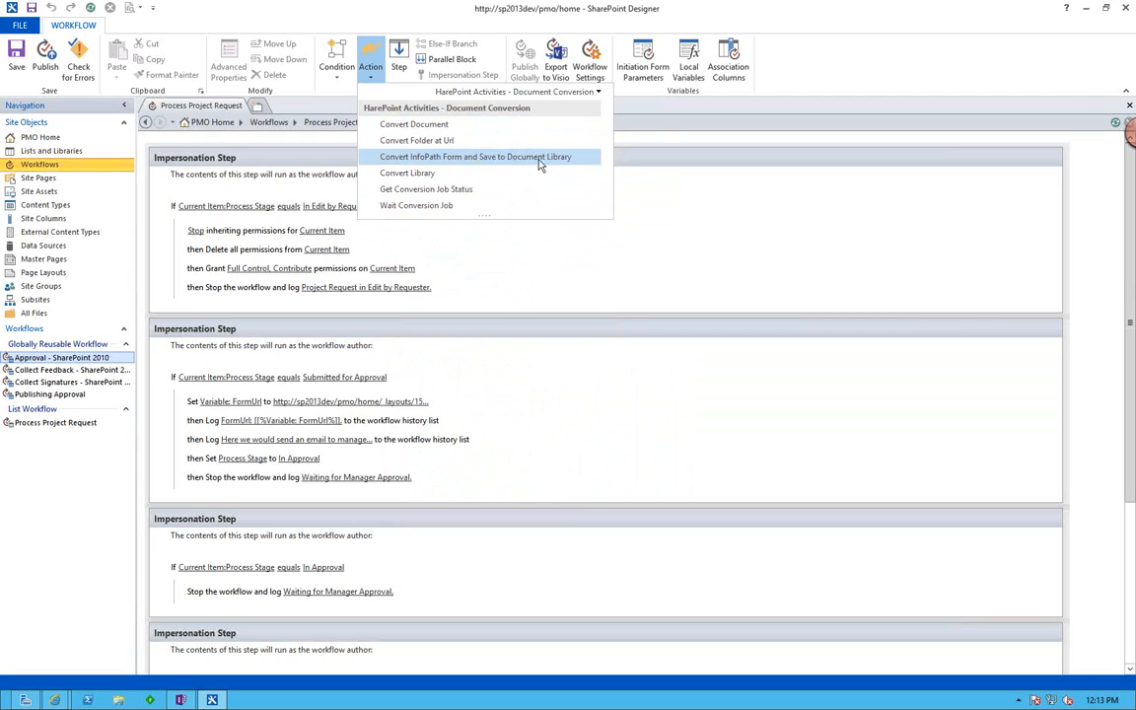
left_click(555, 92)
left_click(553, 254)
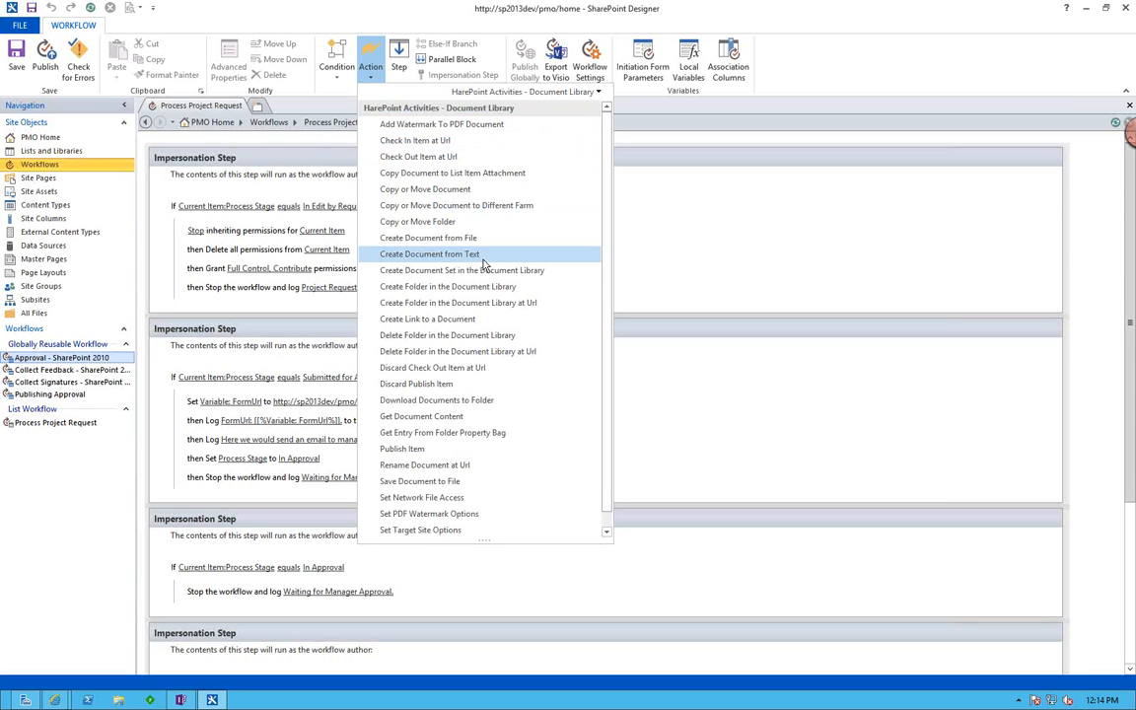
left_click(567, 92)
left_click(526, 268)
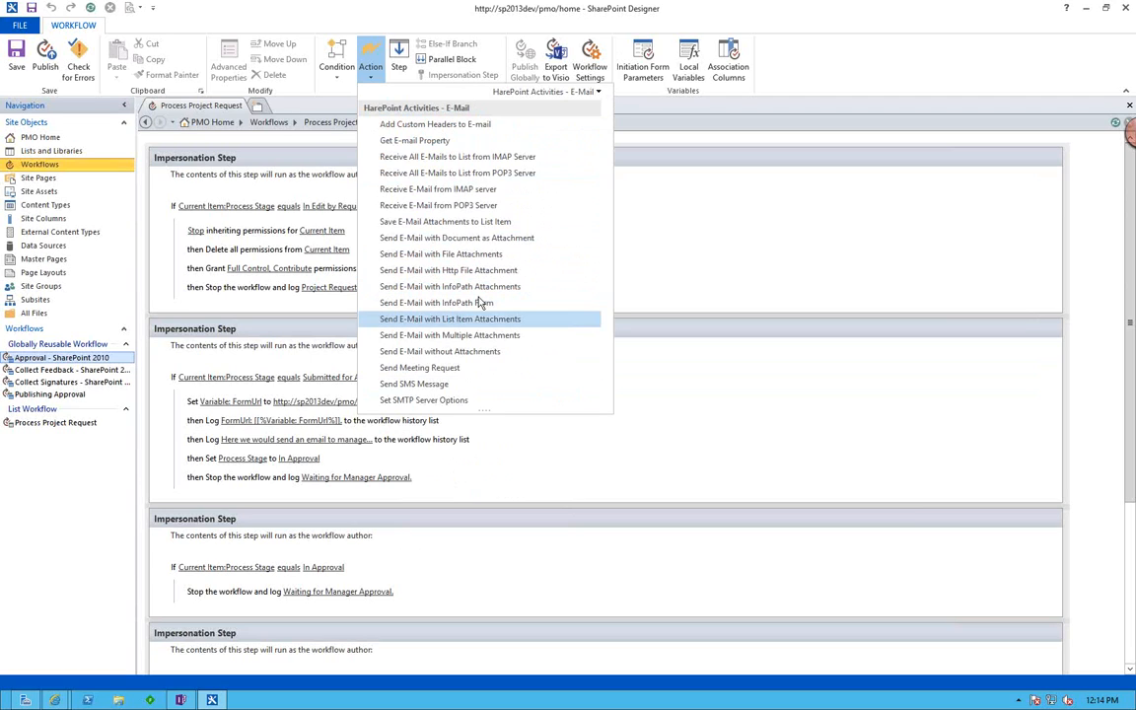
Show the HarePoint Lists category and look through its full list of workflow actions.
left_click(537, 91)
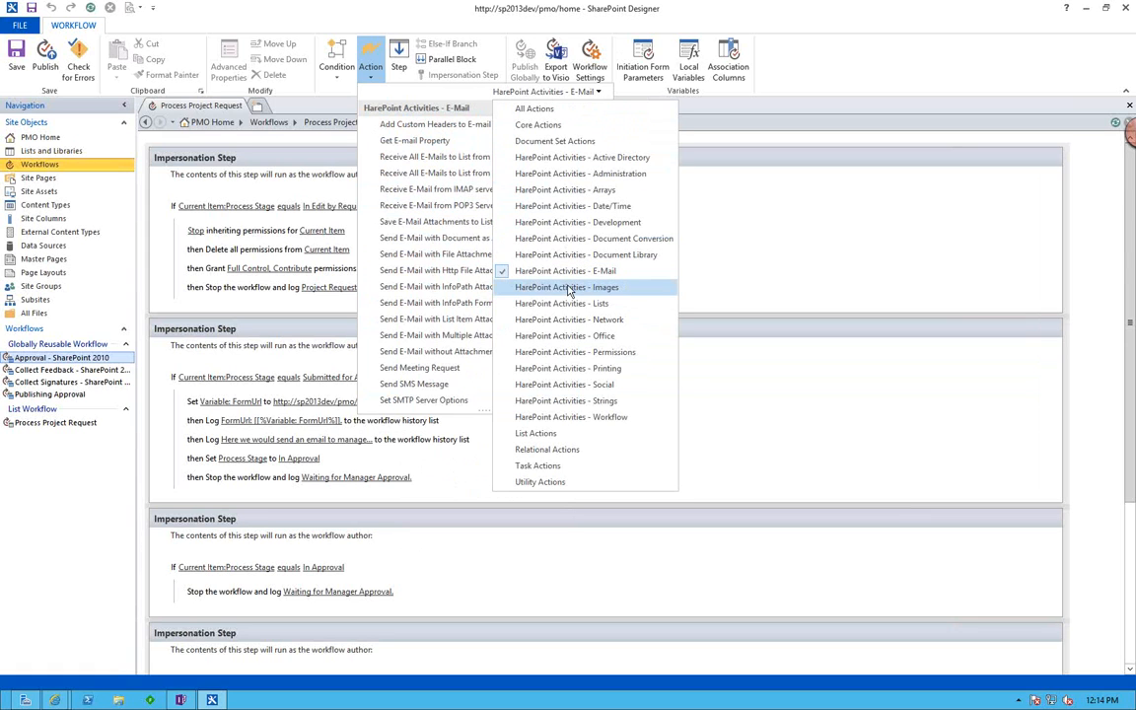
key("Escape")
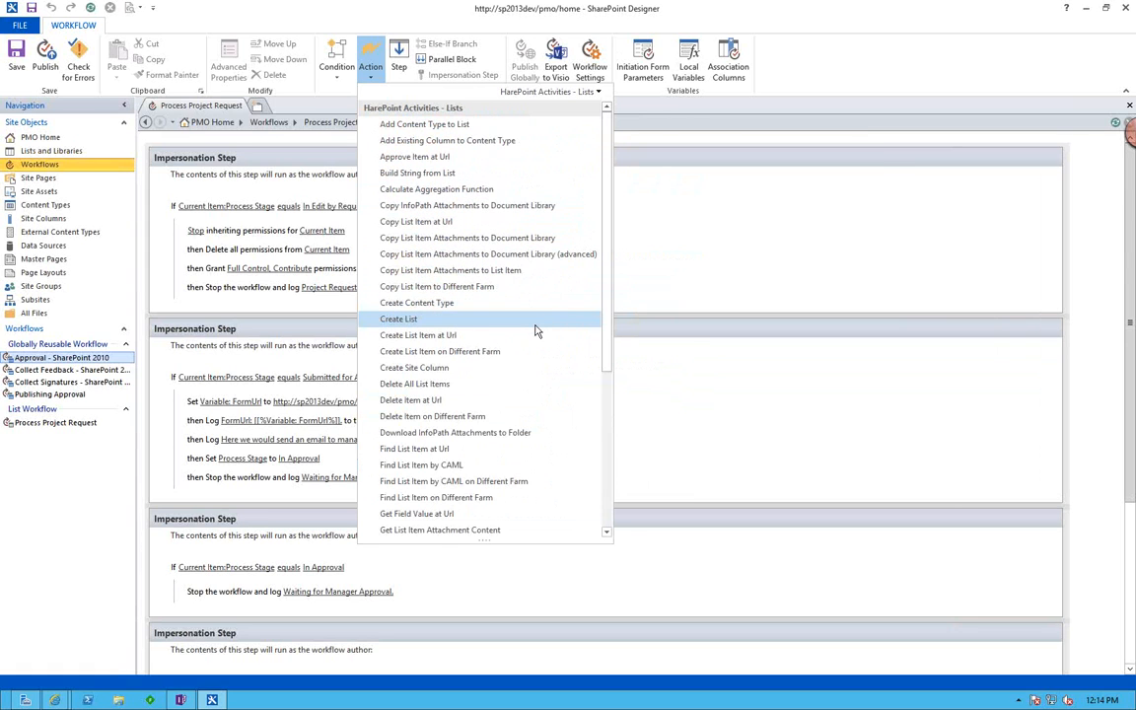
scroll(536, 331, "down", 6)
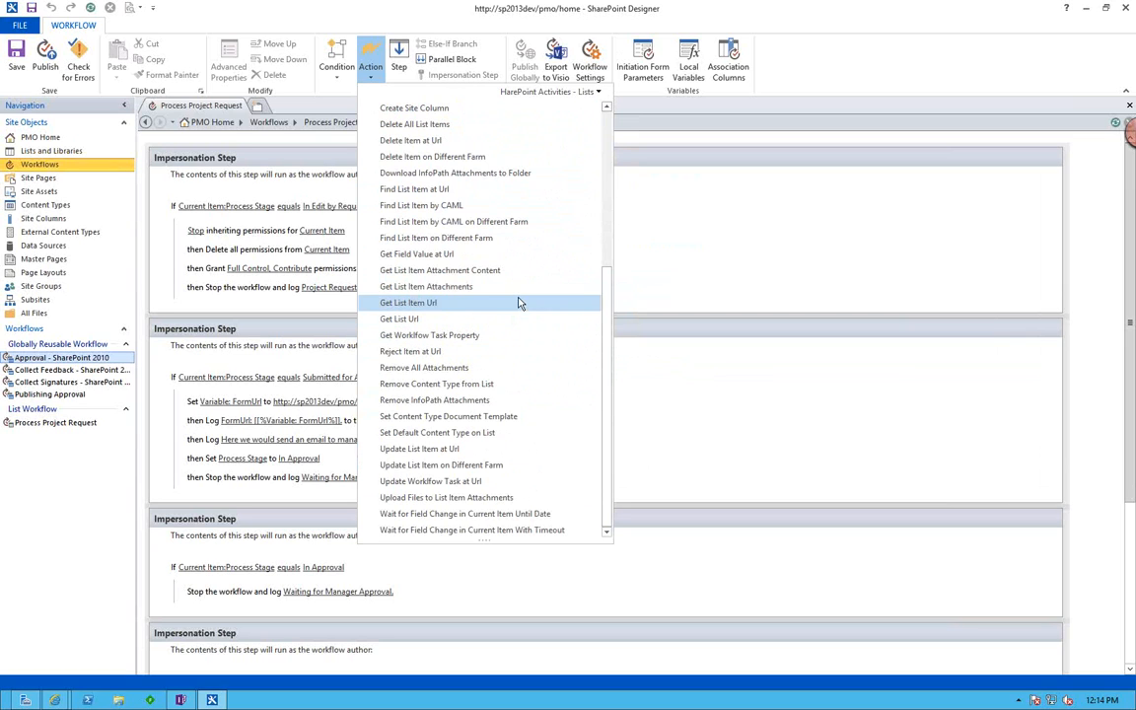
scroll(520, 303, "up", 1)
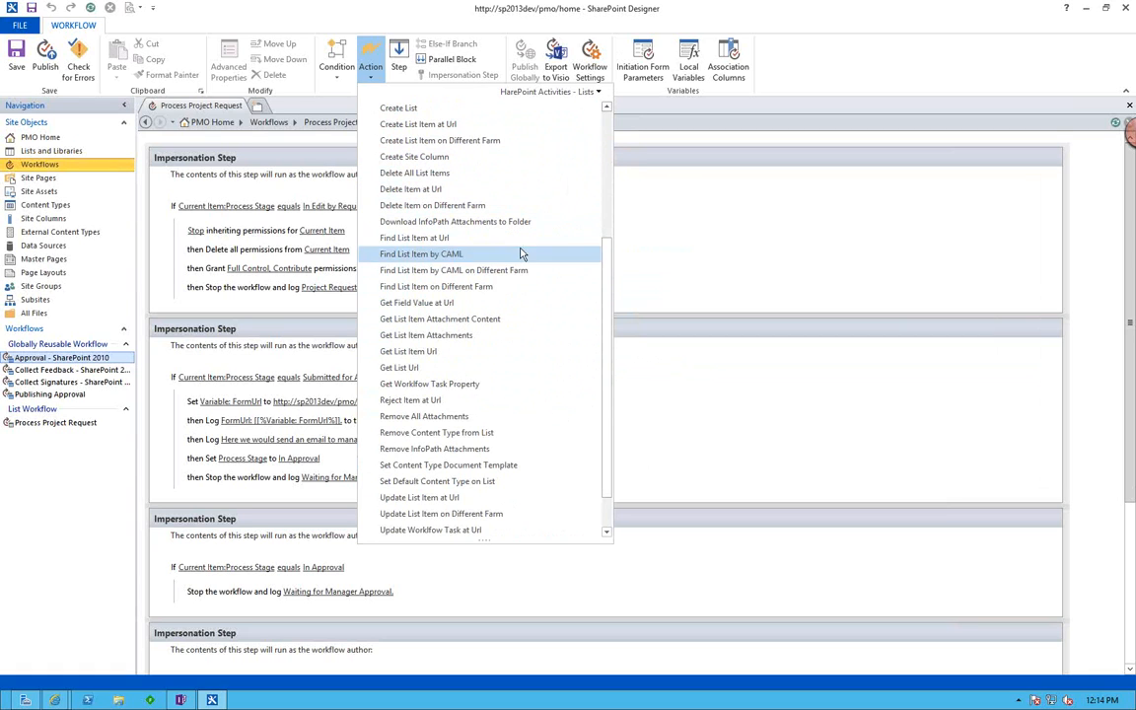
scroll(500, 311, "down", 1)
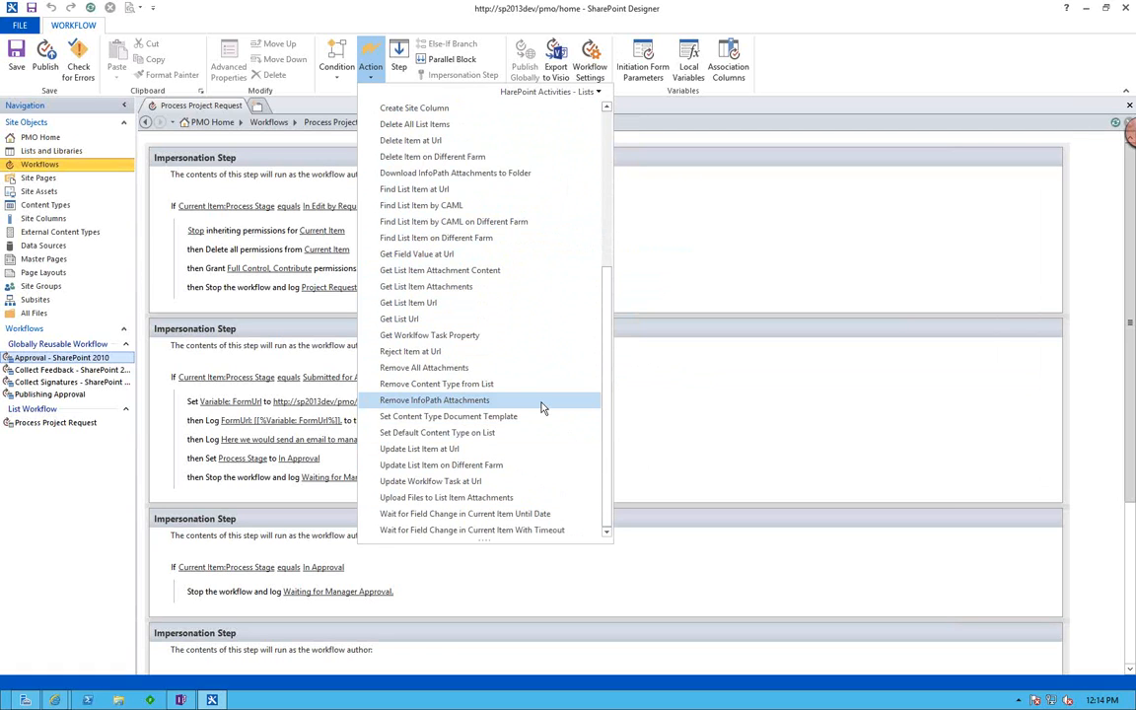
scroll(527, 404, "up", 1)
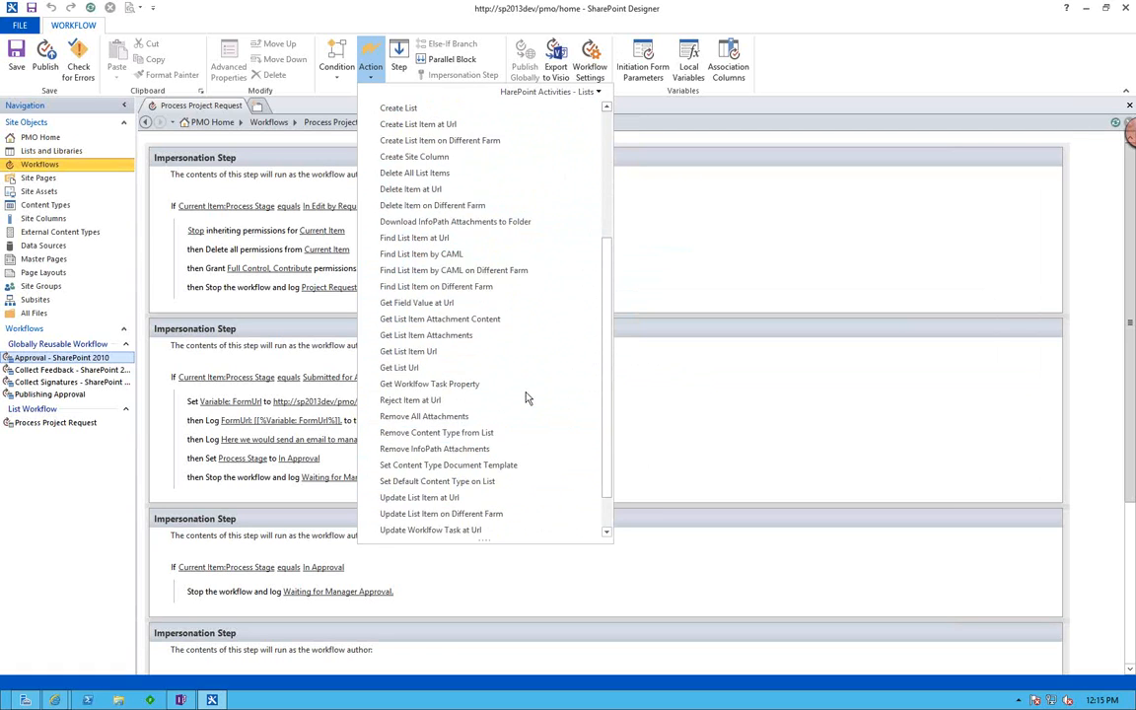
scroll(528, 398, "up", 4)
Examine the workflow actions in the HarePoint Network, Office and Permissions categories.
left_click(581, 91)
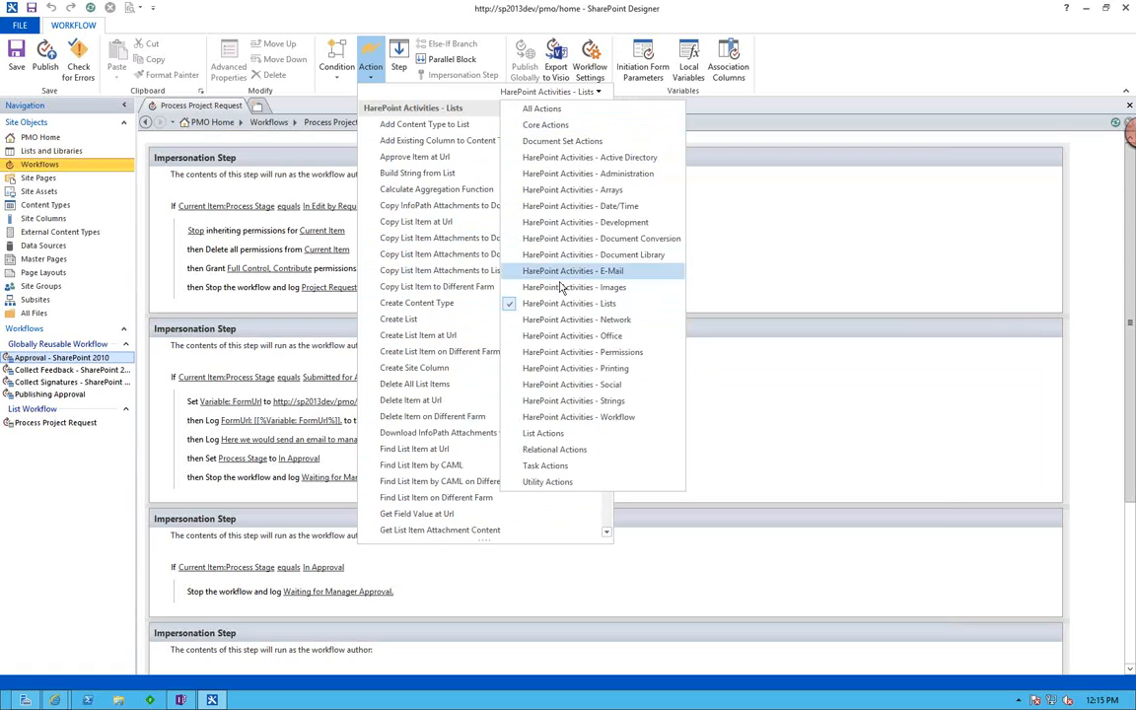
left_click(562, 320)
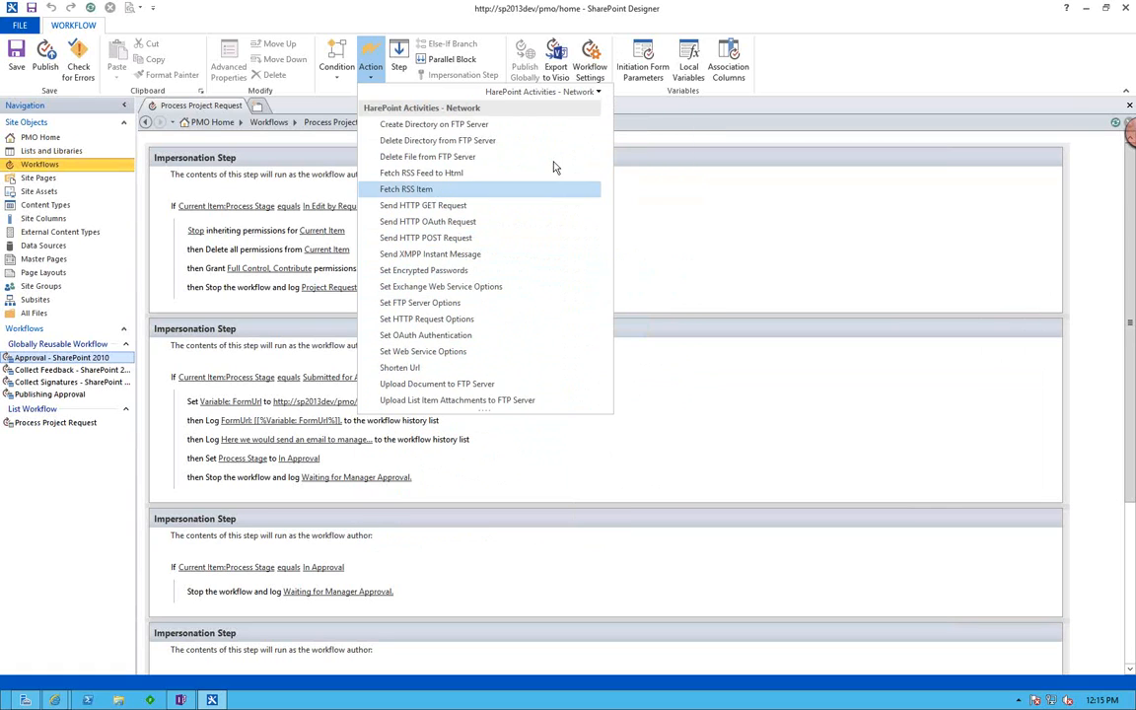
left_click(542, 94)
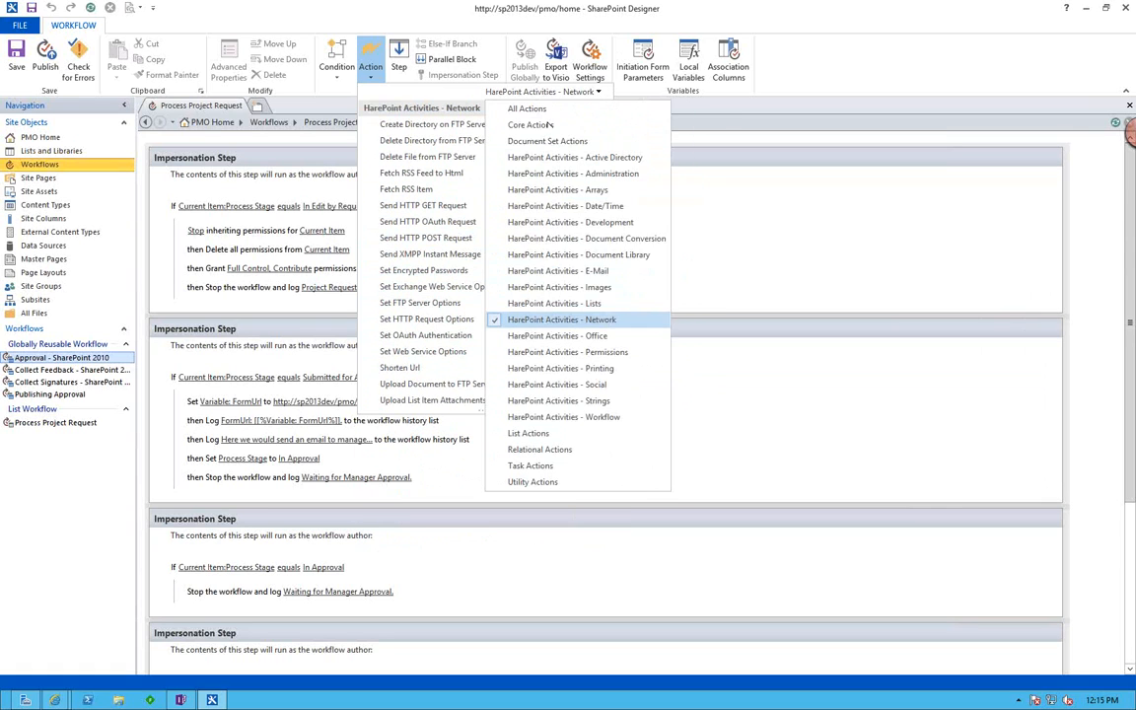
left_click(562, 336)
left_click(547, 94)
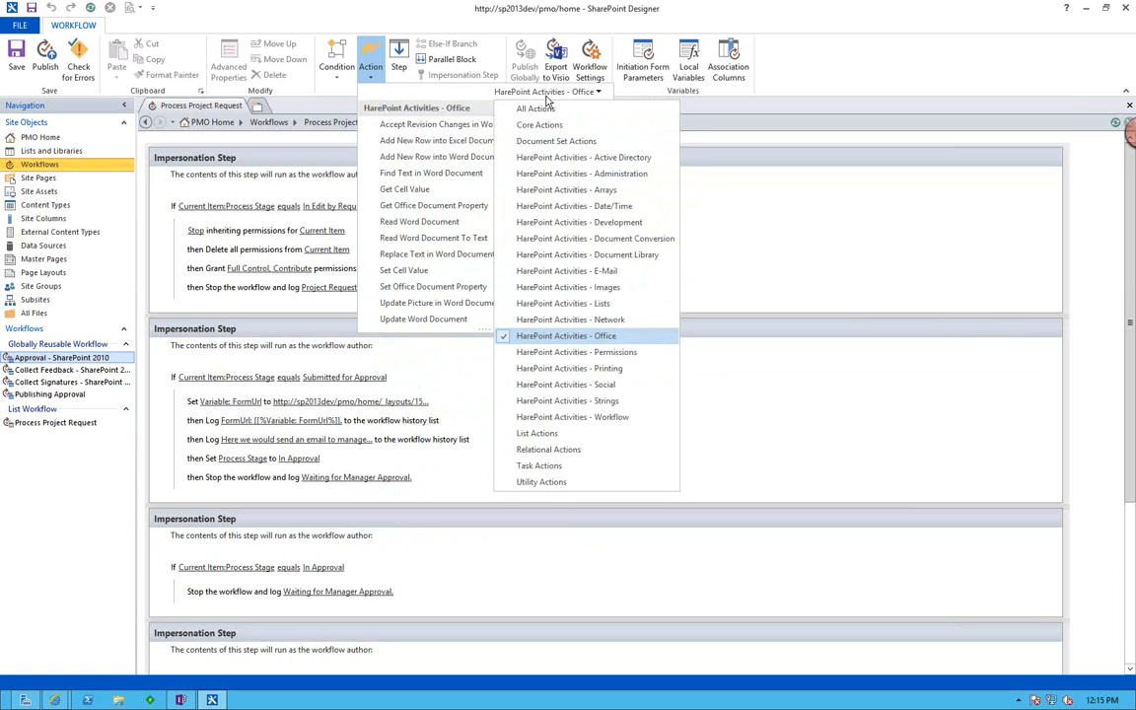
left_click(576, 352)
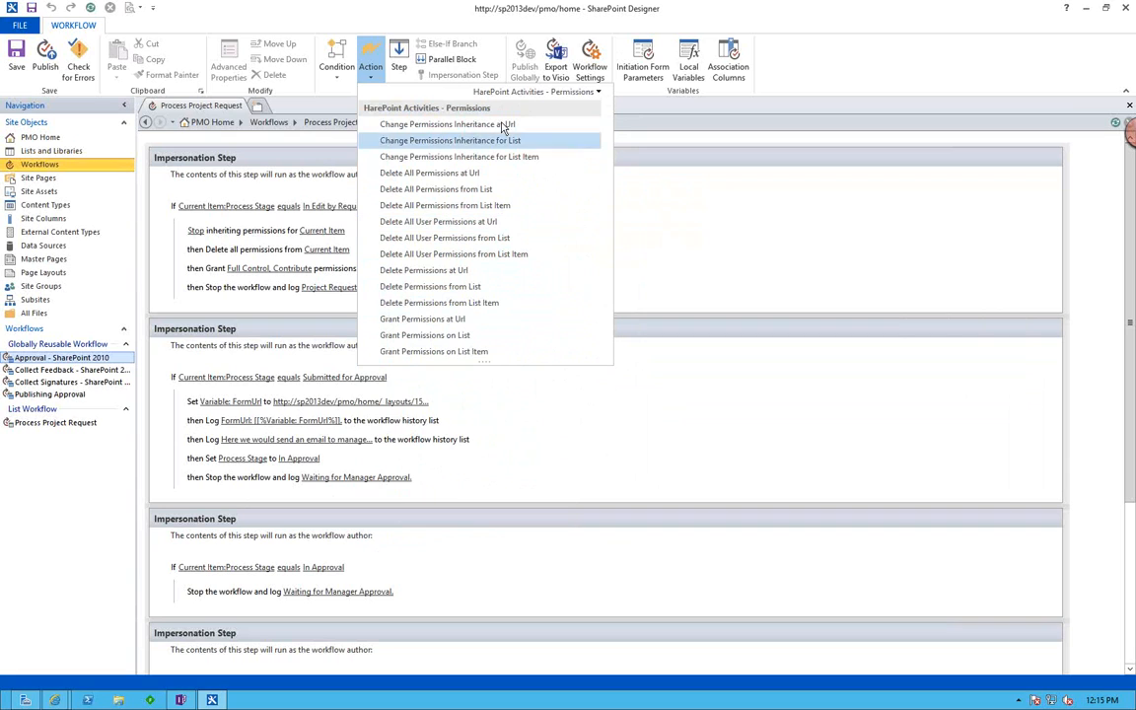
Examine the workflow actions in the HarePoint Social, Strings and Workflow categories.
left_click(528, 91)
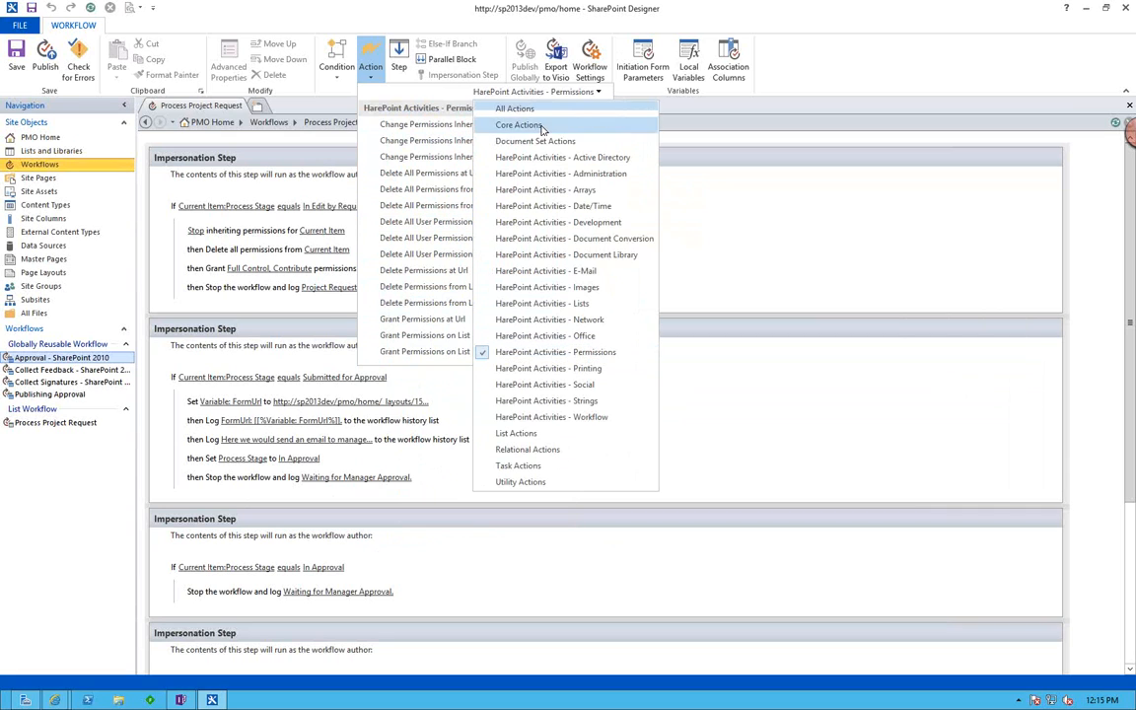
left_click(565, 388)
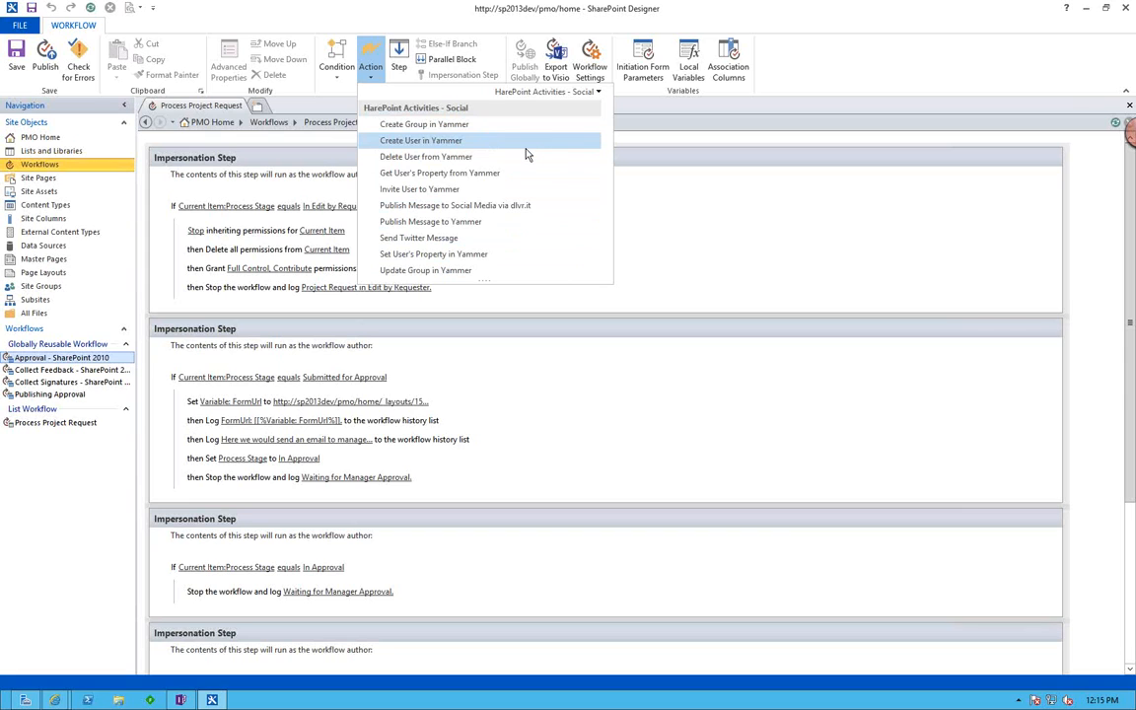
left_click(537, 92)
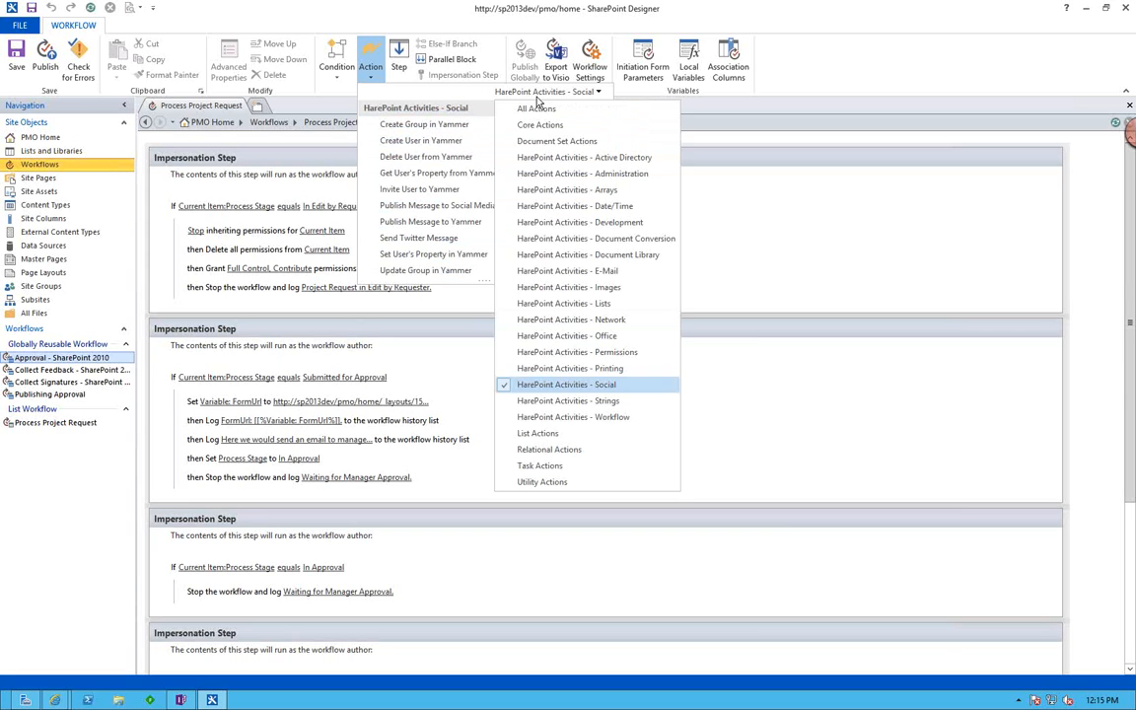
left_click(571, 401)
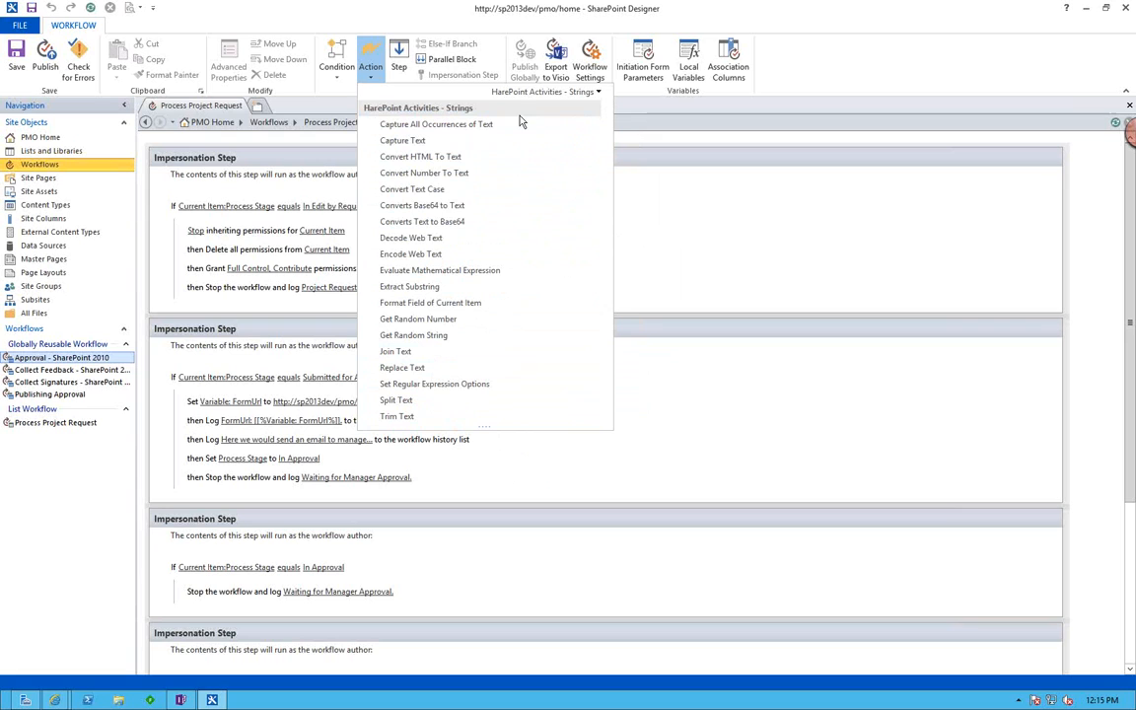
left_click(527, 90)
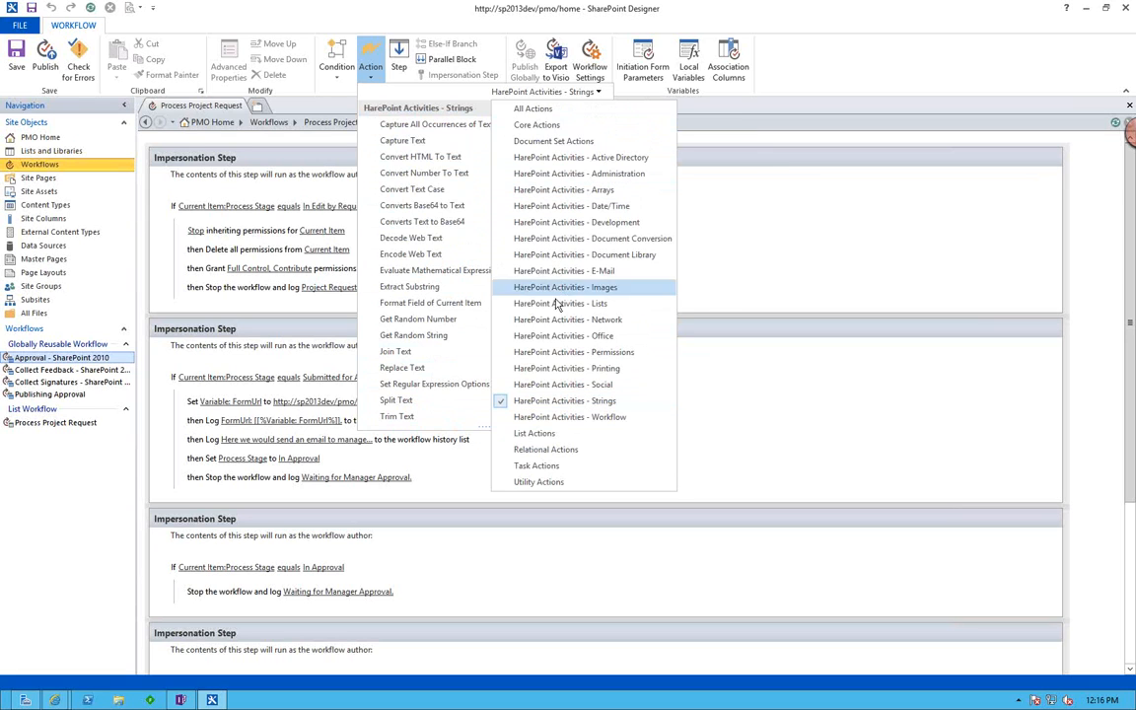
left_click(567, 417)
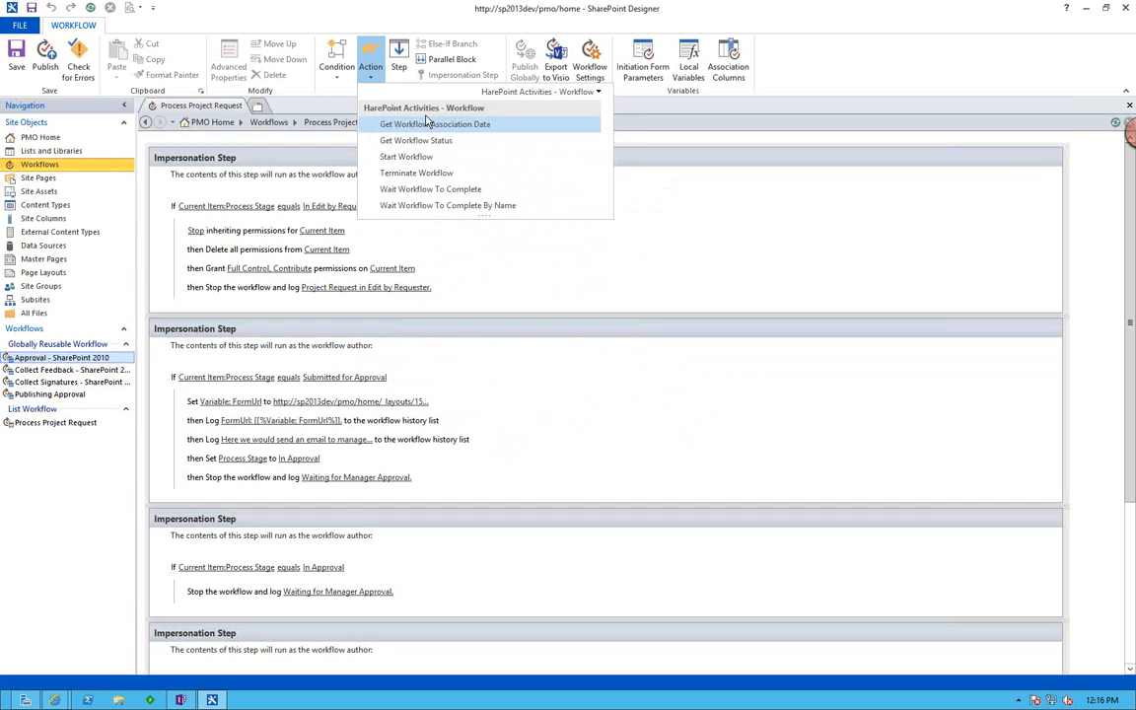
Close the action list and look over the impersonation steps of the Process Project Request workflow.
left_click(370, 78)
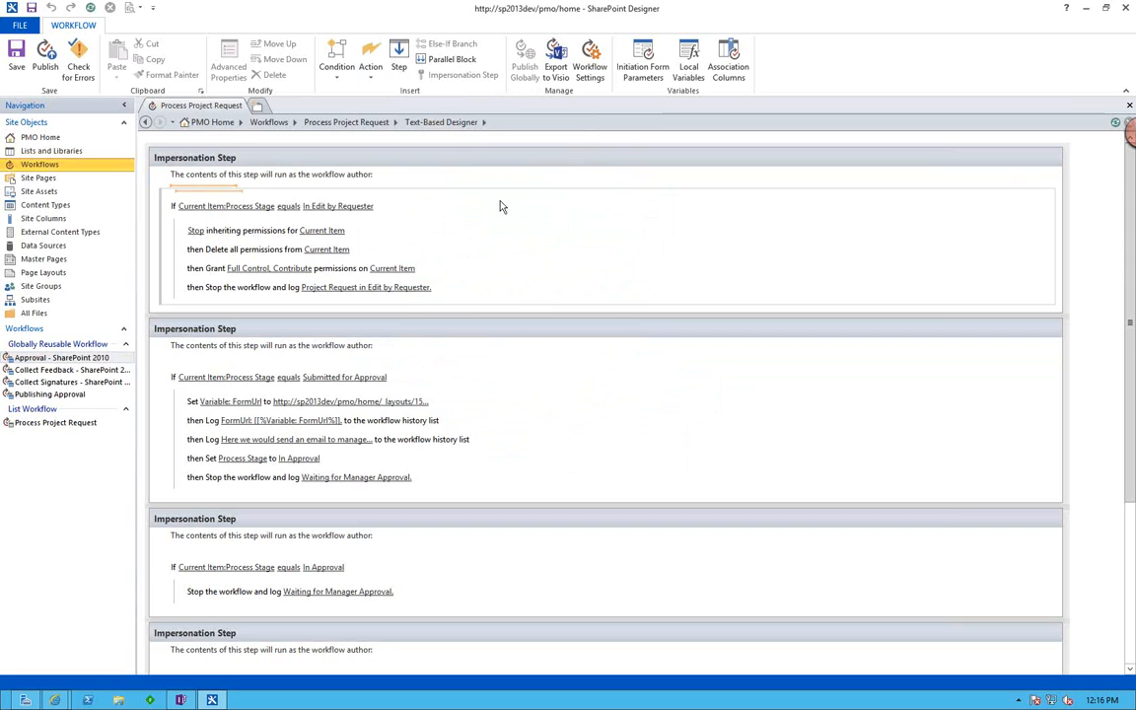
scroll(503, 229, "down", 3)
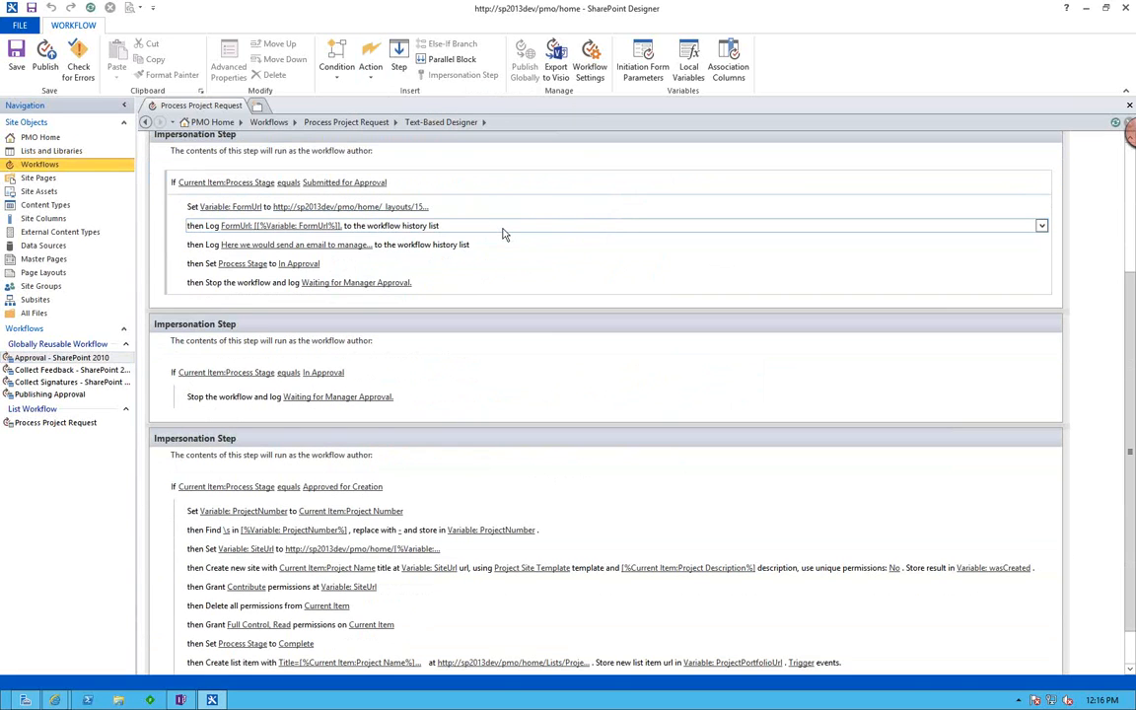
scroll(503, 234, "up", 3)
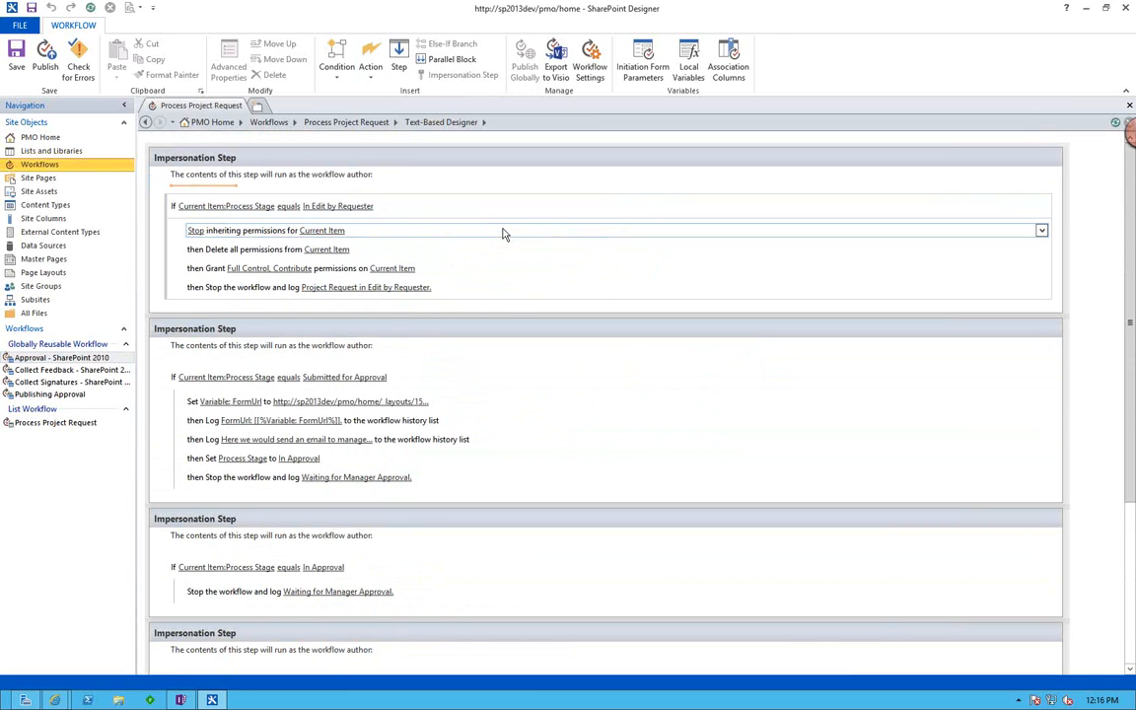
Switch to Firefox and show the Activities and Conditions slide of the HarePoint Workflow Extension Webinar presentation.
key("ctrl+Left")
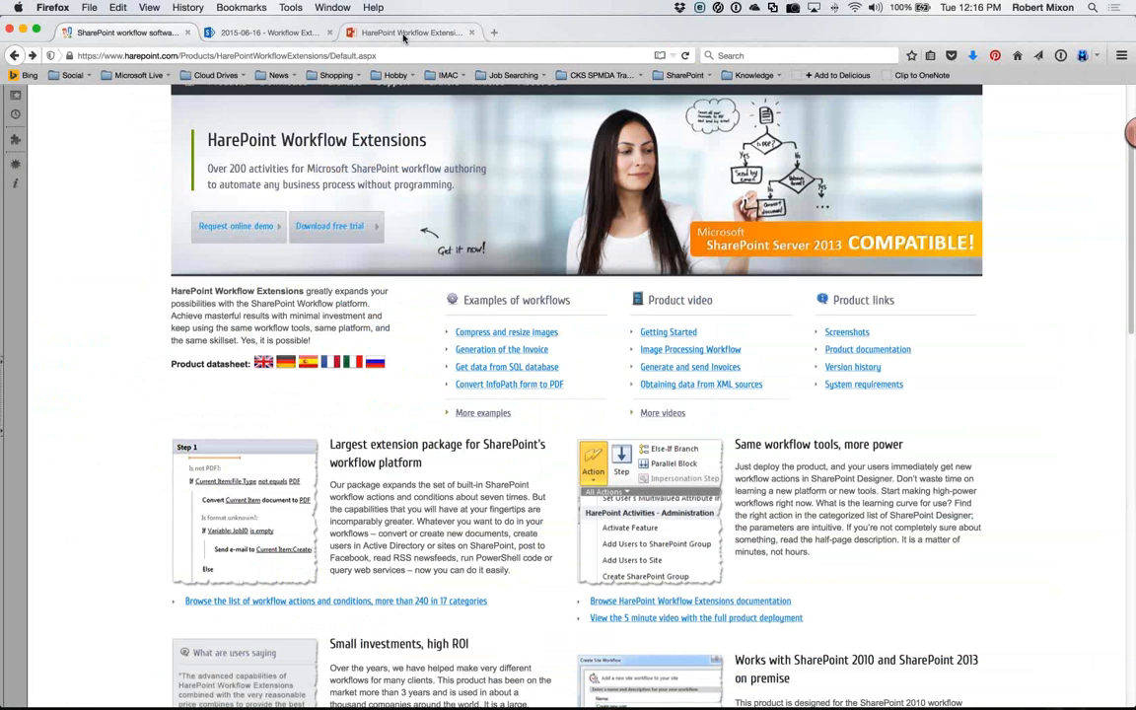
left_click(404, 34)
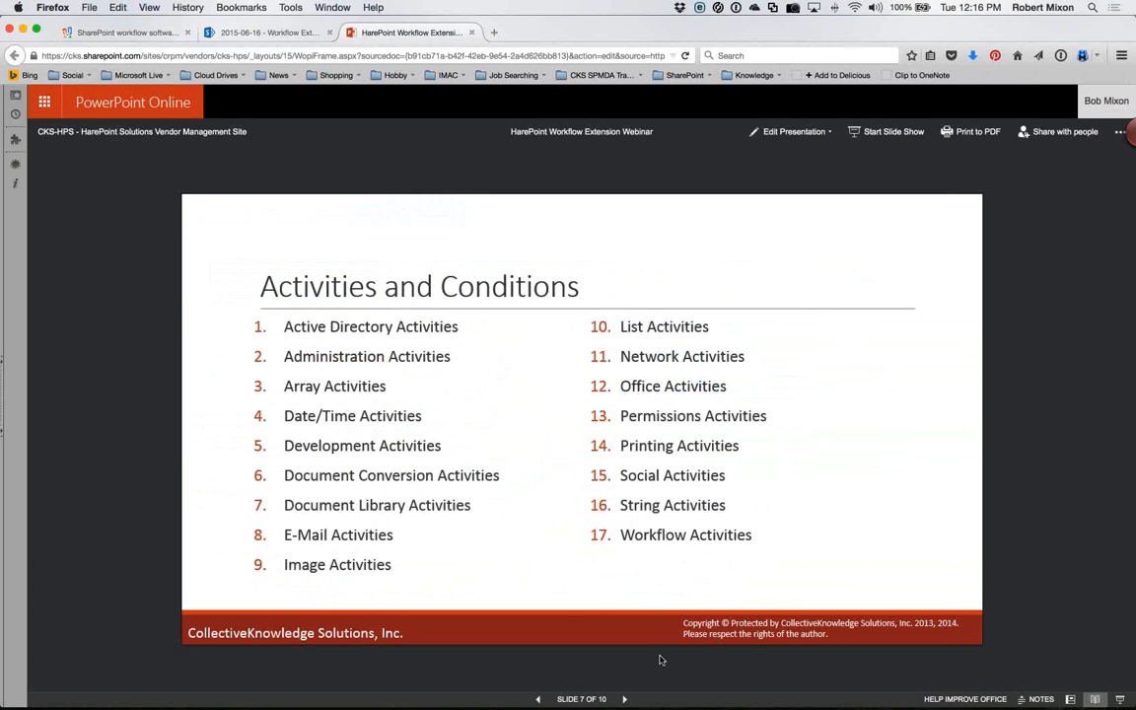
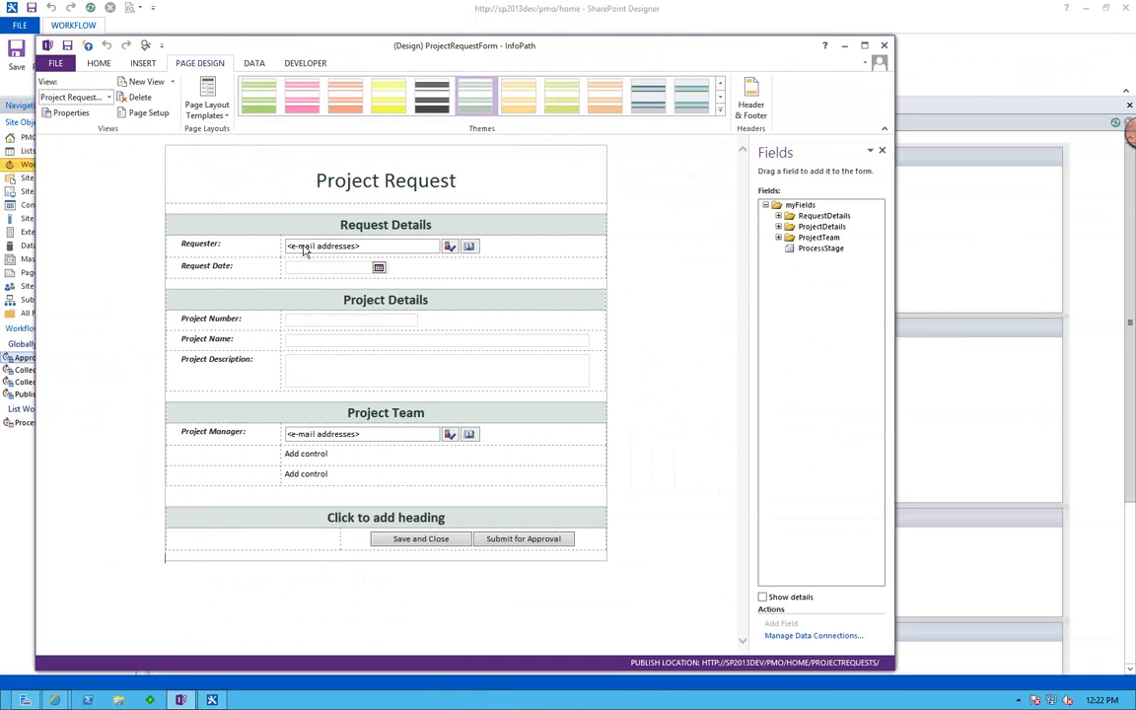
Inspect the Project Request Approval view's Requester and Request Date fields, return to the Project Request view and close the InfoPath form design.
left_click(107, 96)
left_click(111, 127)
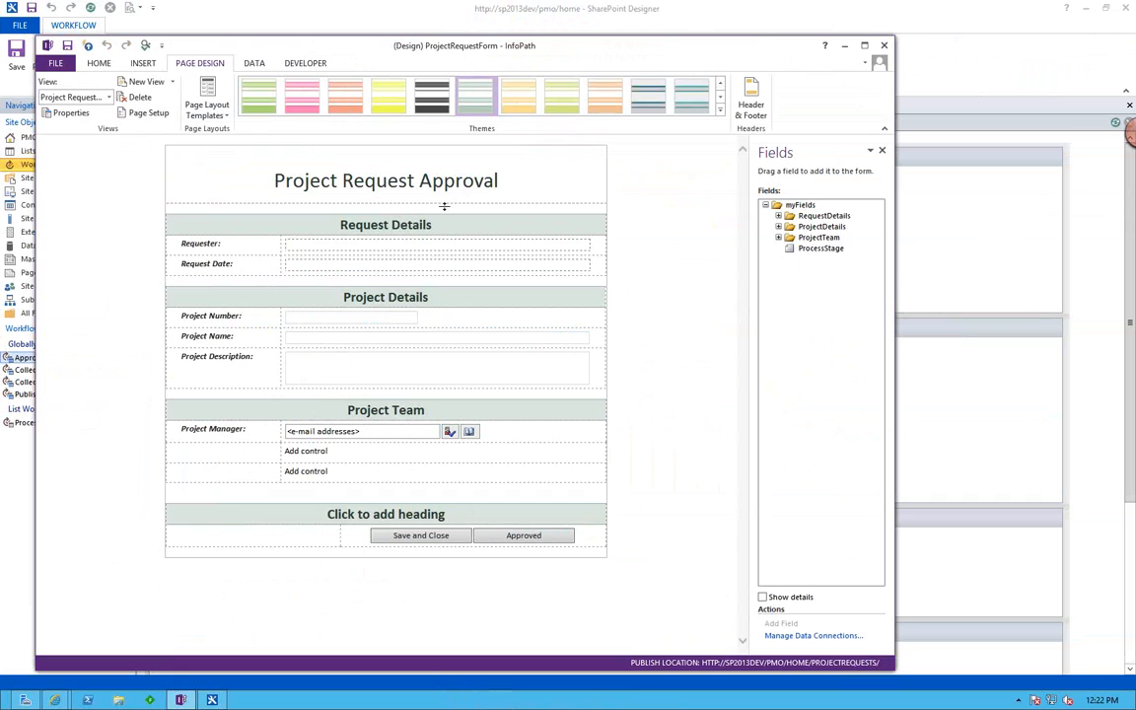
left_click(355, 251)
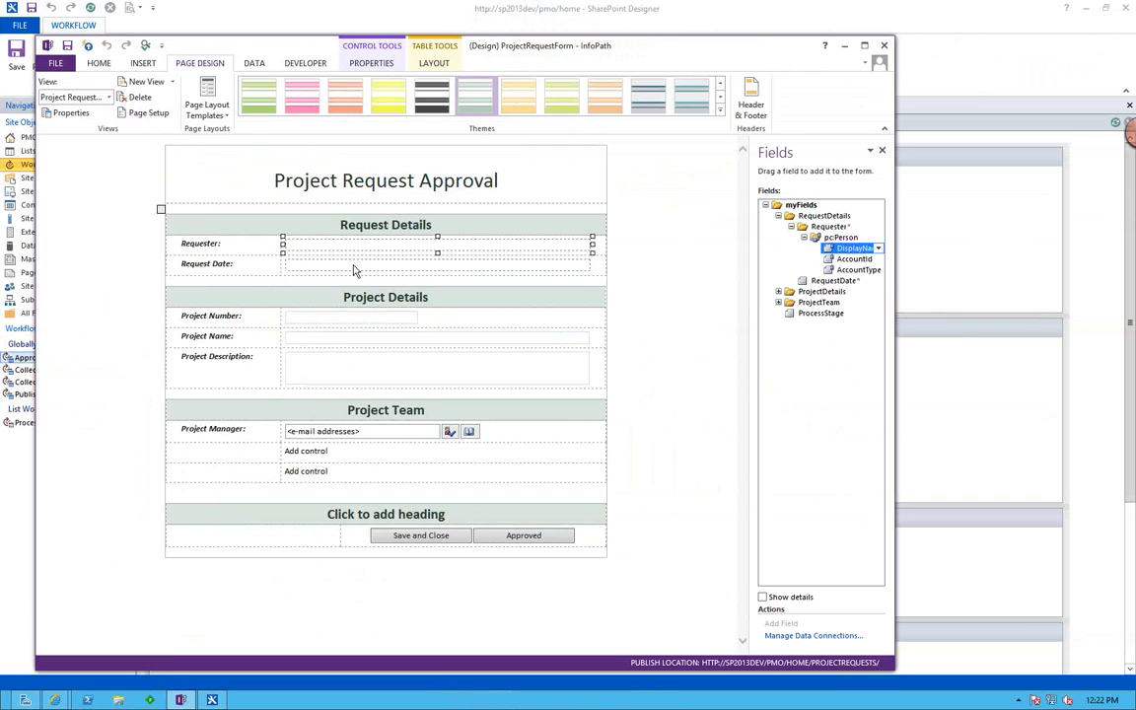
left_click(355, 269)
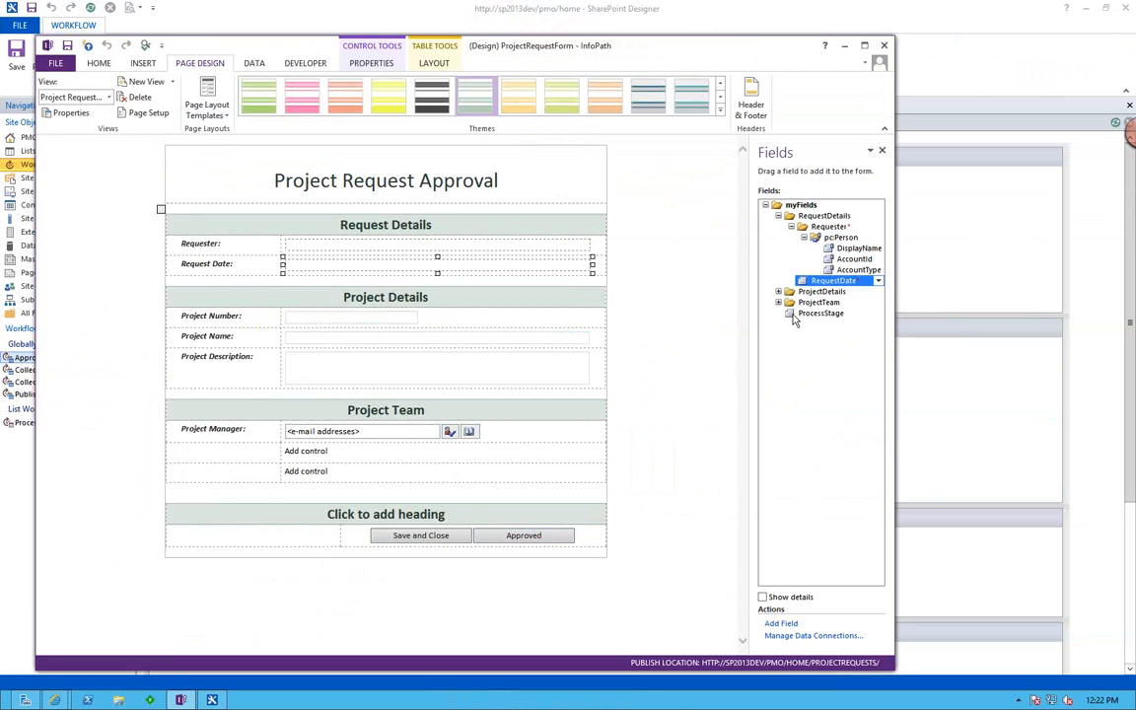
left_click(108, 98)
left_click(99, 112)
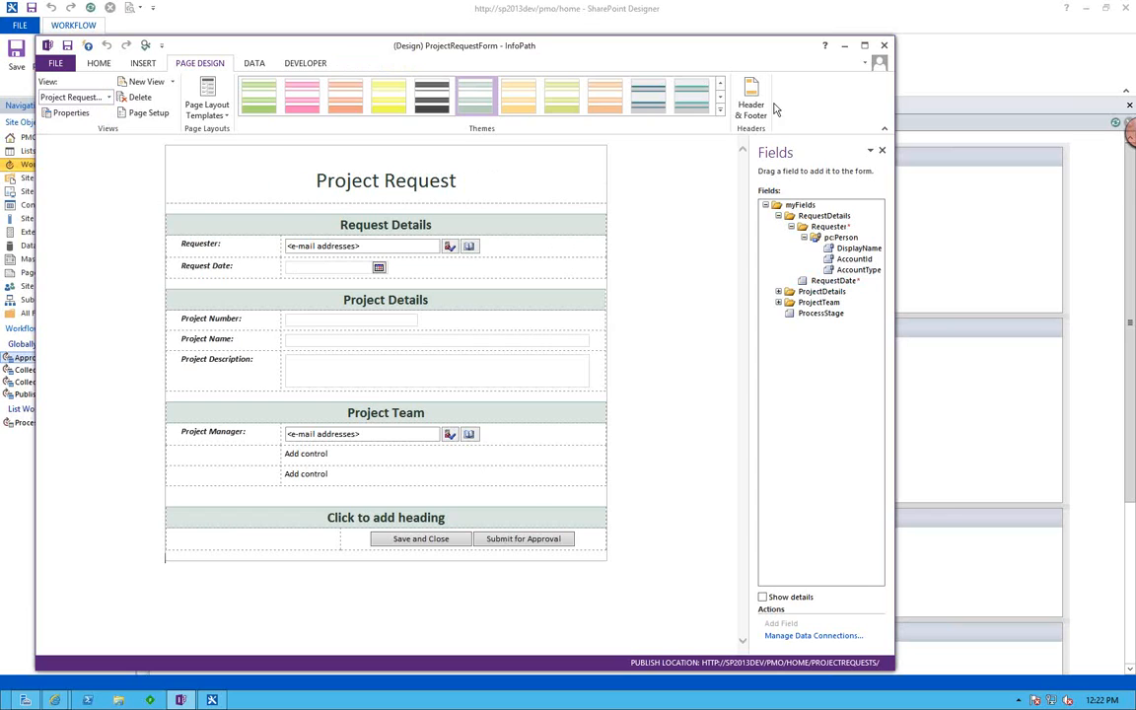
left_click(885, 46)
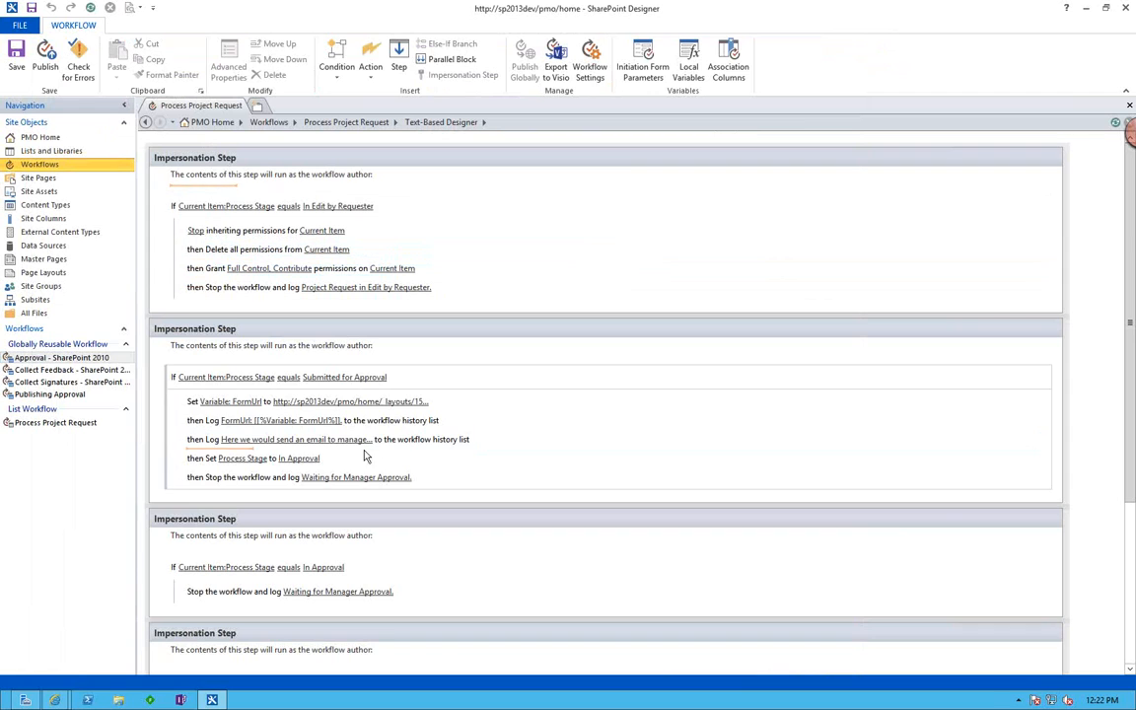
Switch to Internet Explorer and open the Project Requests library, glancing at a blank new request form.
mouse_move(54, 699)
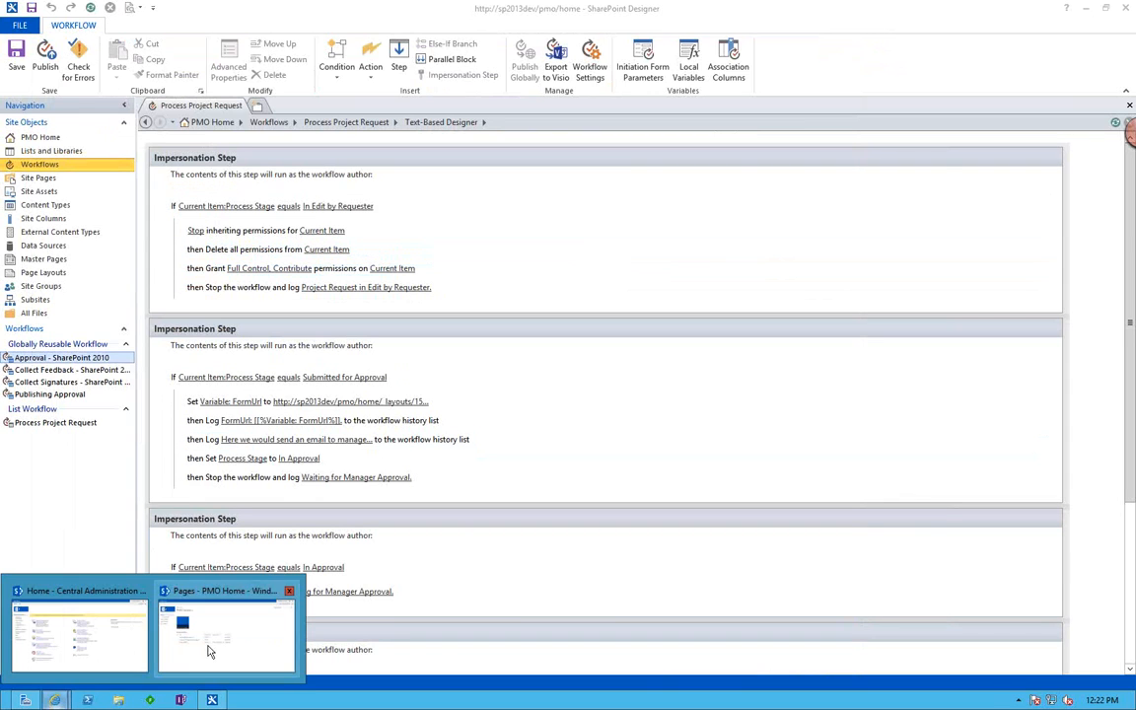
left_click(214, 648)
left_click(57, 256)
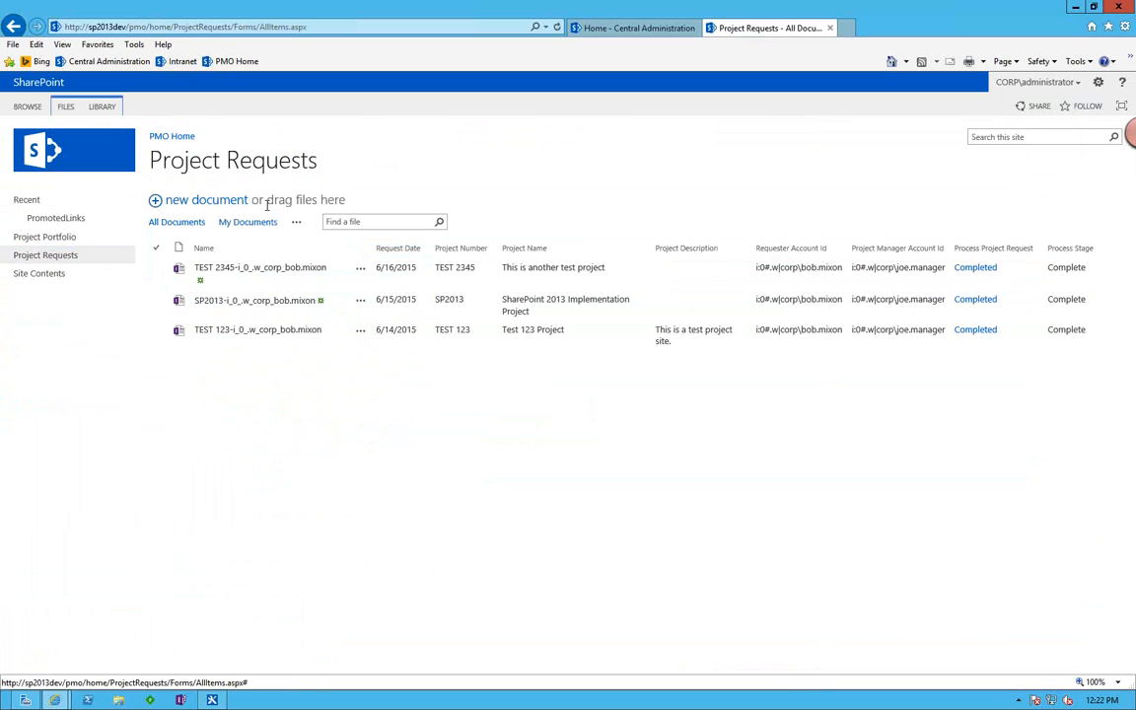
left_click(204, 202)
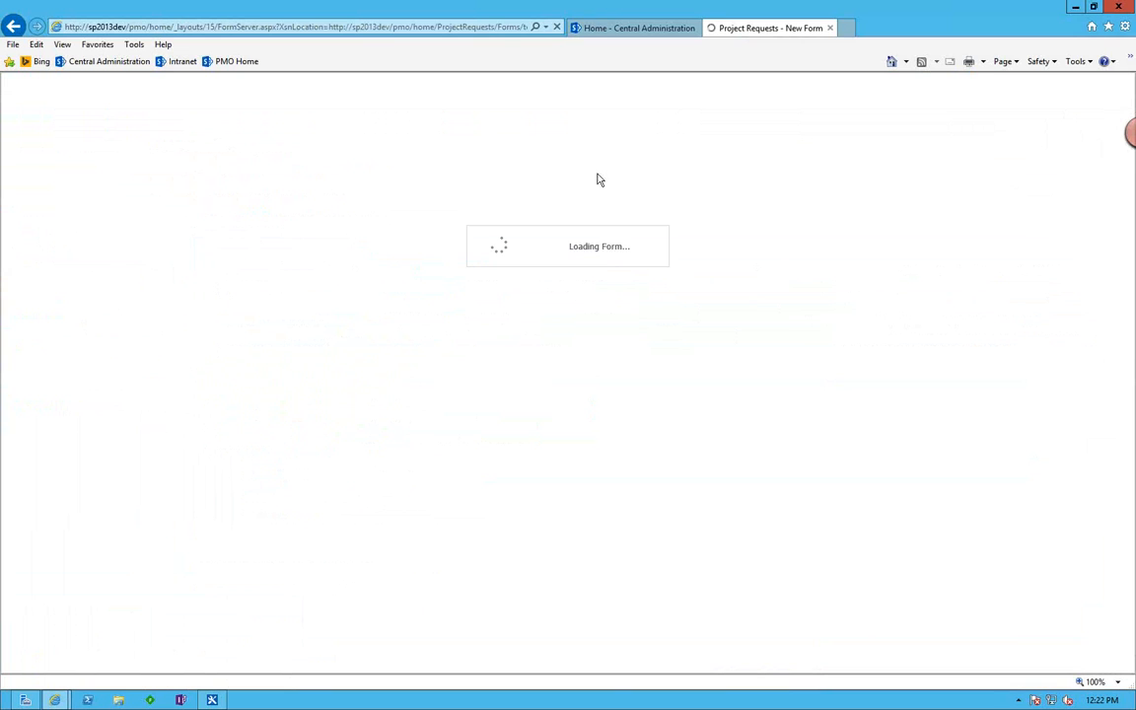
left_click(13, 27)
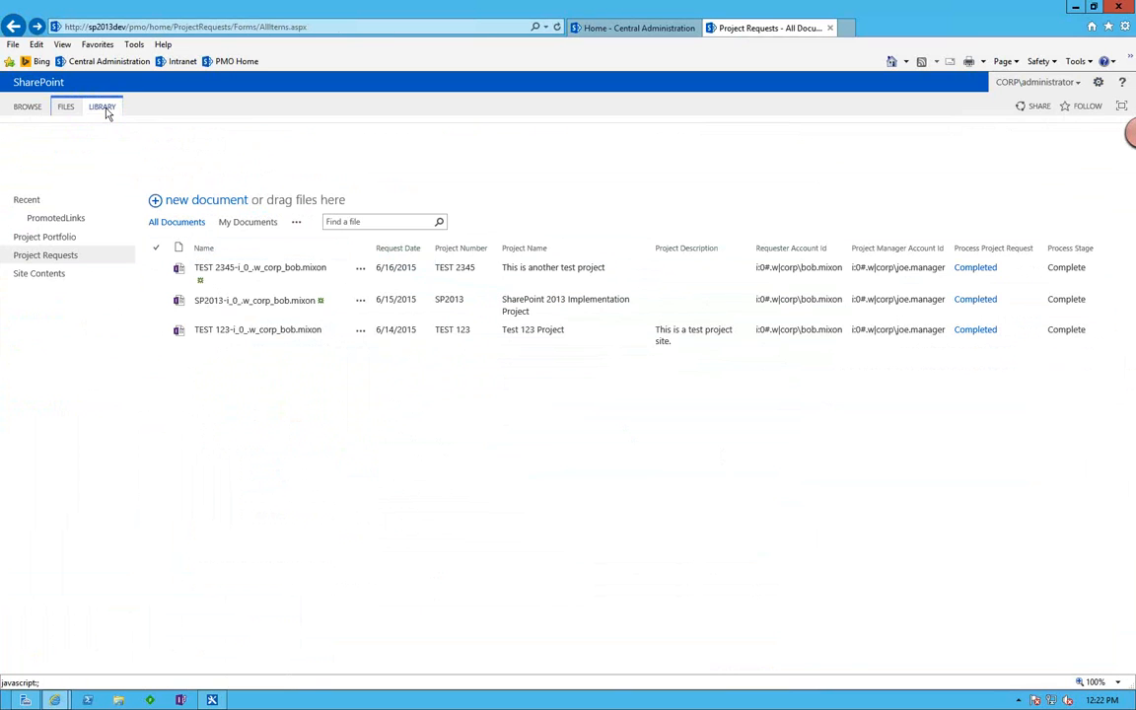
Examine the choices of the Process Stage column in the Project Requests library settings and return to the settings page.
left_click(102, 107)
left_click(714, 154)
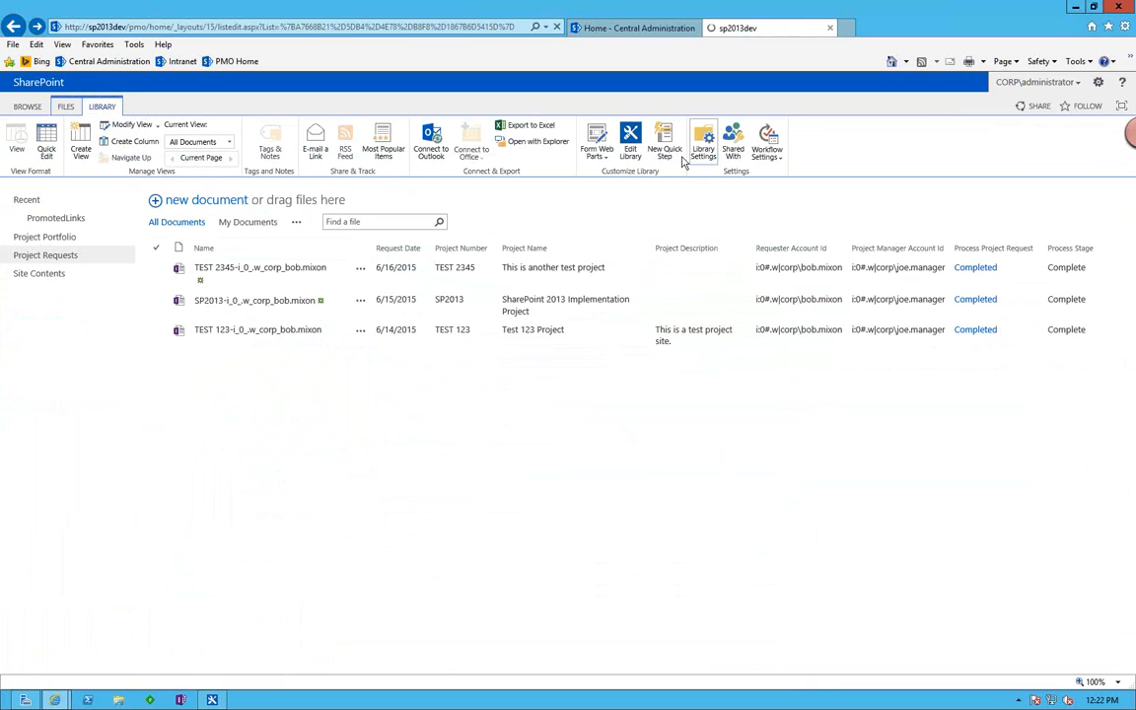
scroll(358, 383, "down", 3)
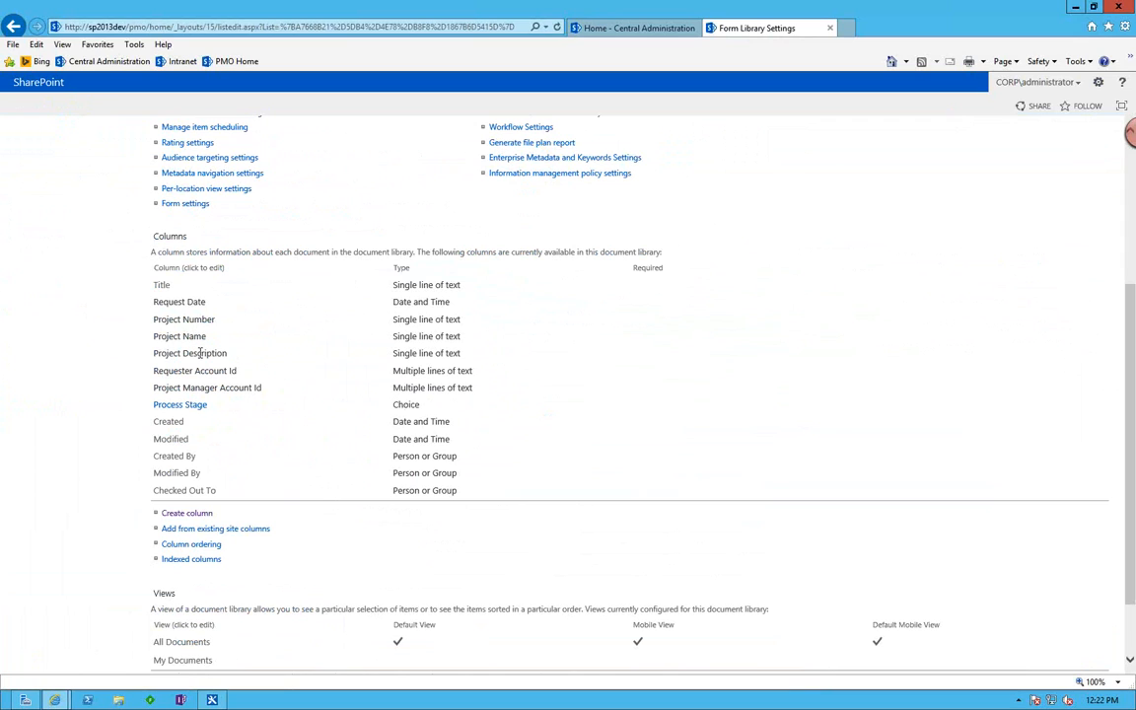
left_click(184, 405)
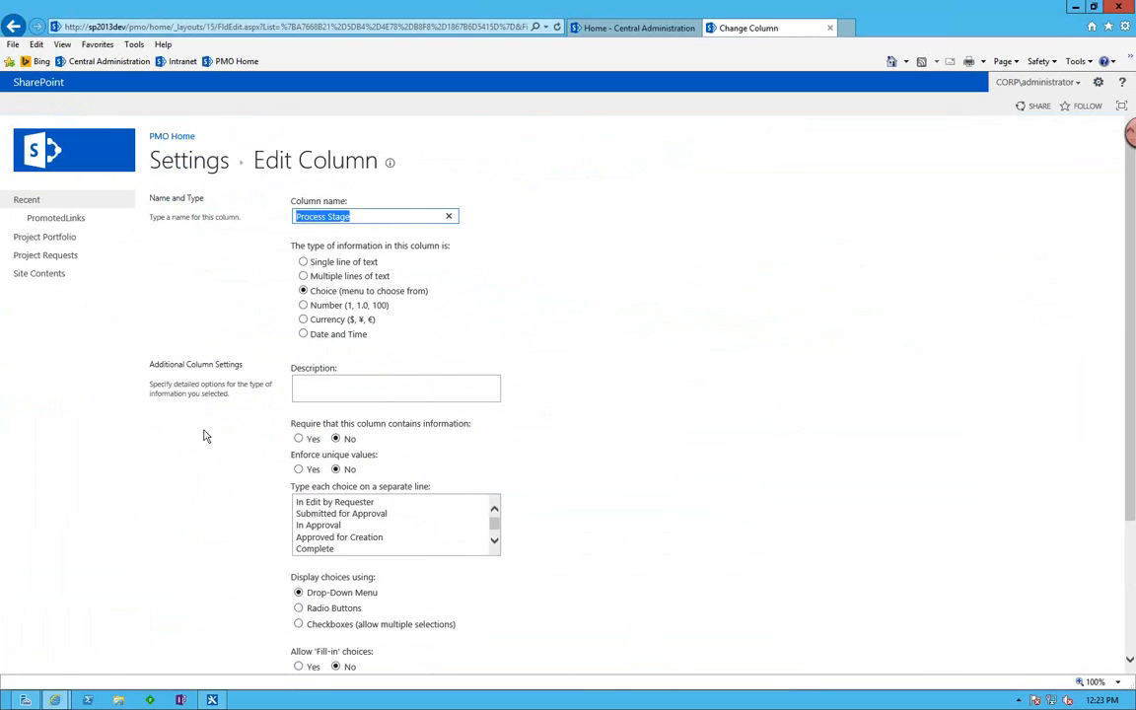
left_click(310, 504)
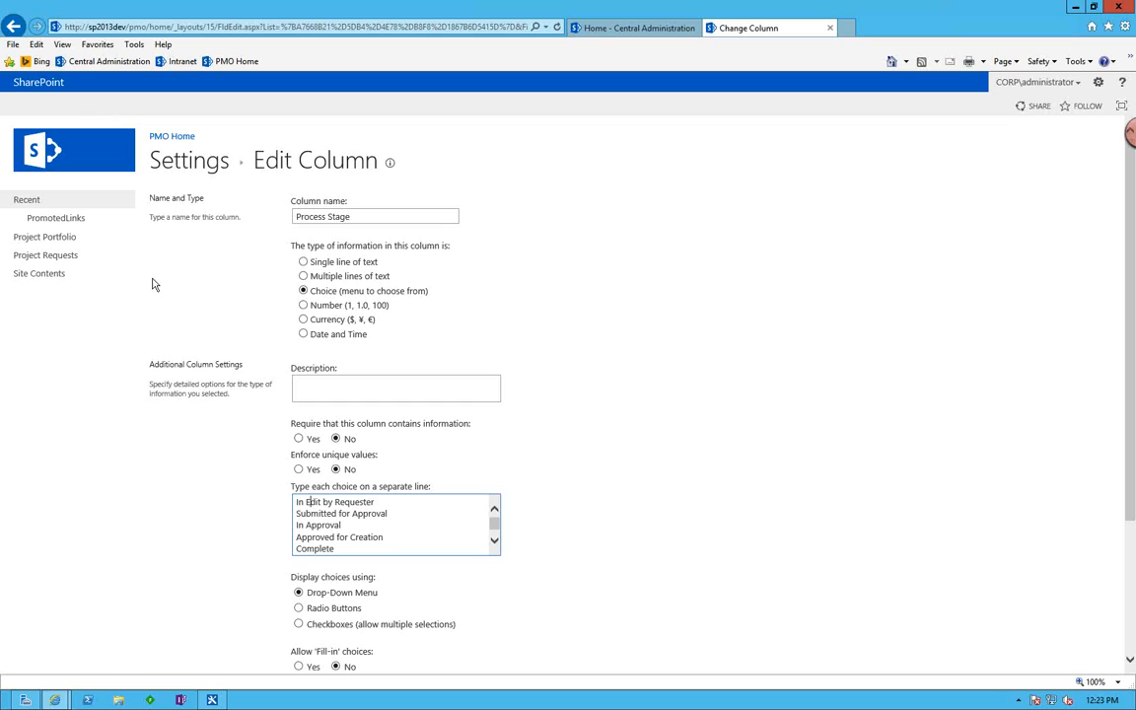
left_click(12, 27)
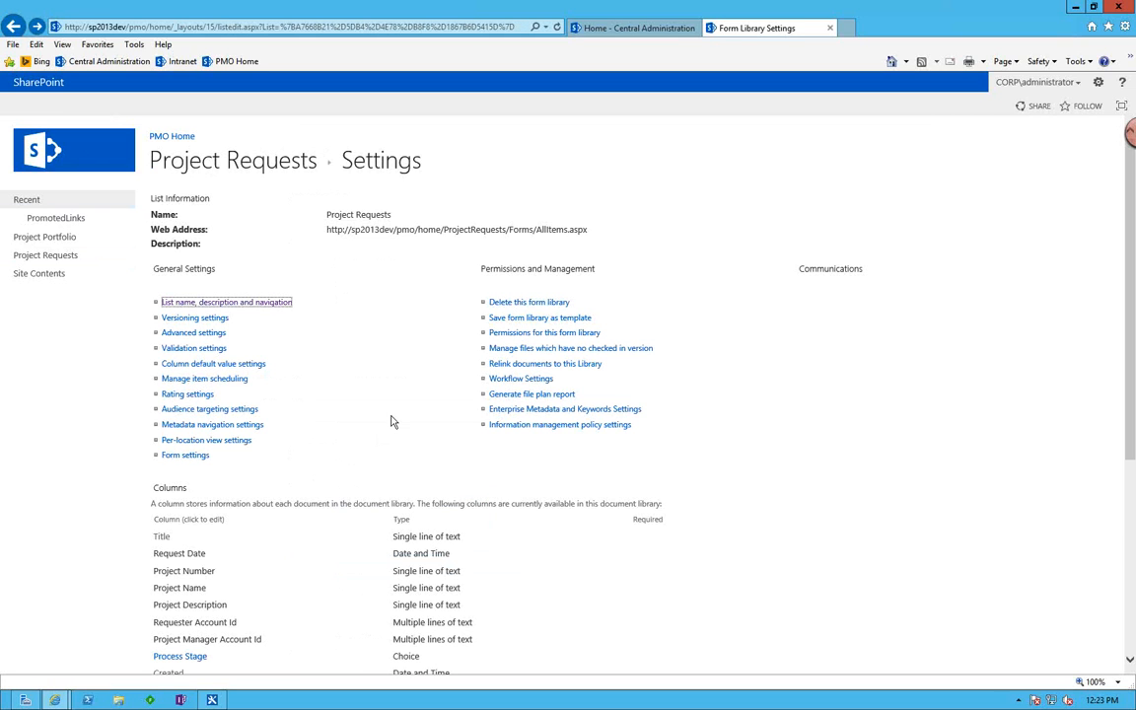
Look over the Project Site Template subsite and its Tasks list from the site contents, and return to the PMO home page.
left_click(54, 240)
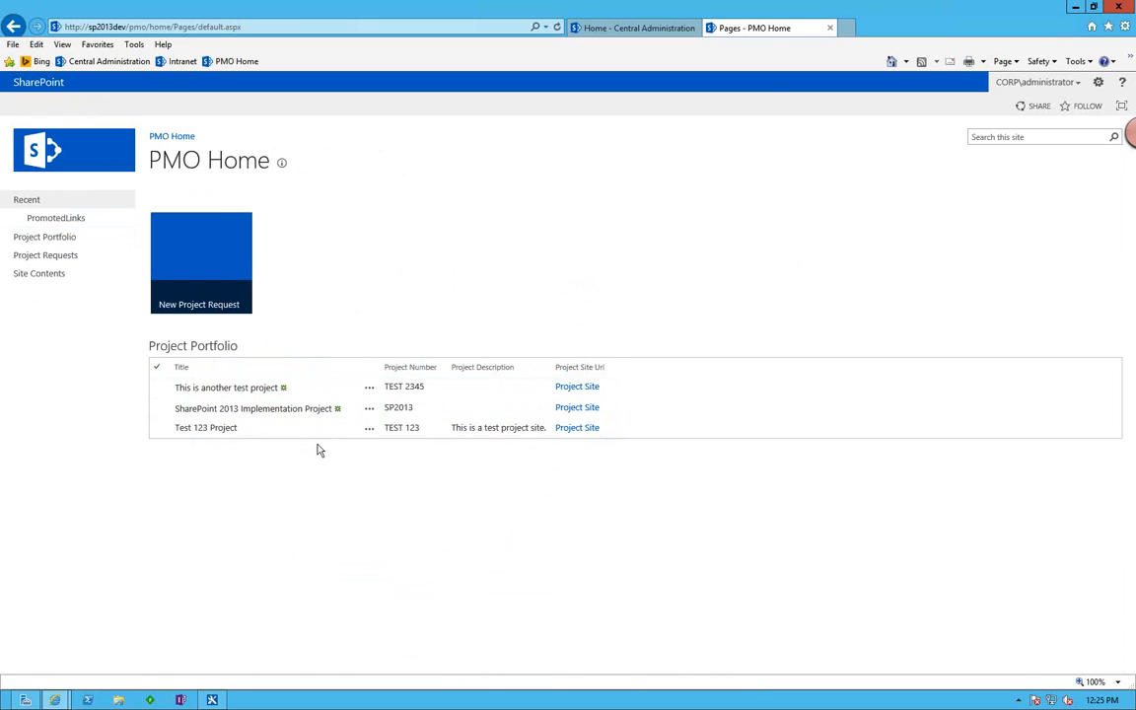
left_click(40, 276)
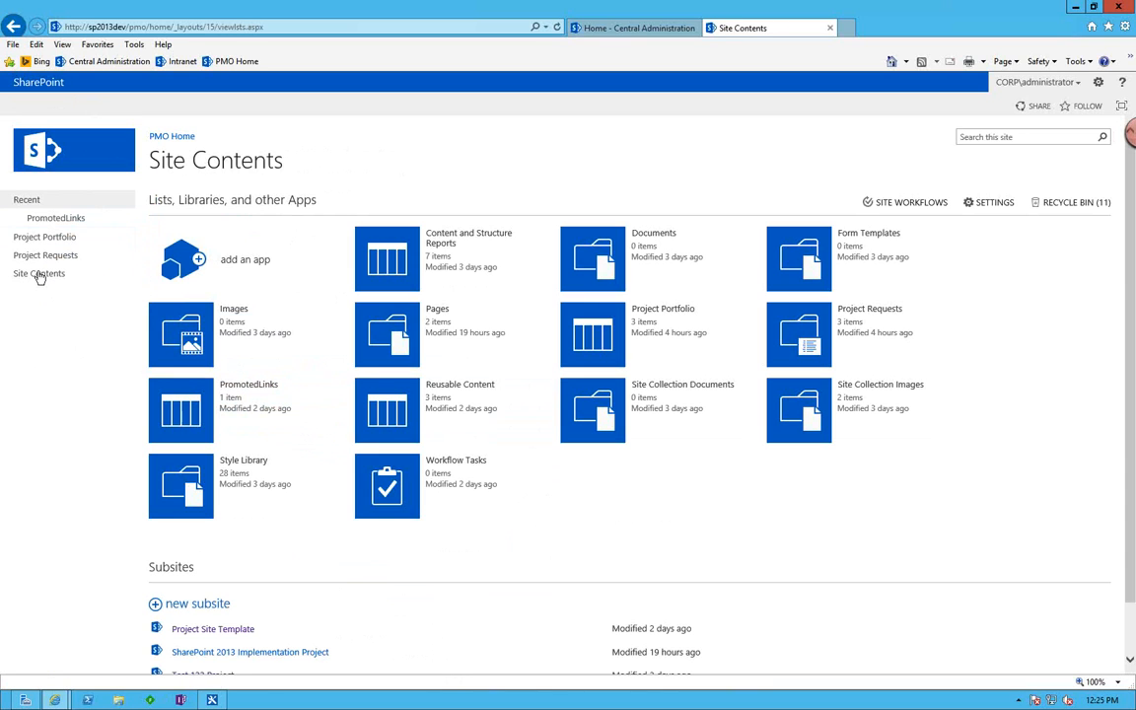
scroll(148, 513, "down", 1)
left_click(211, 572)
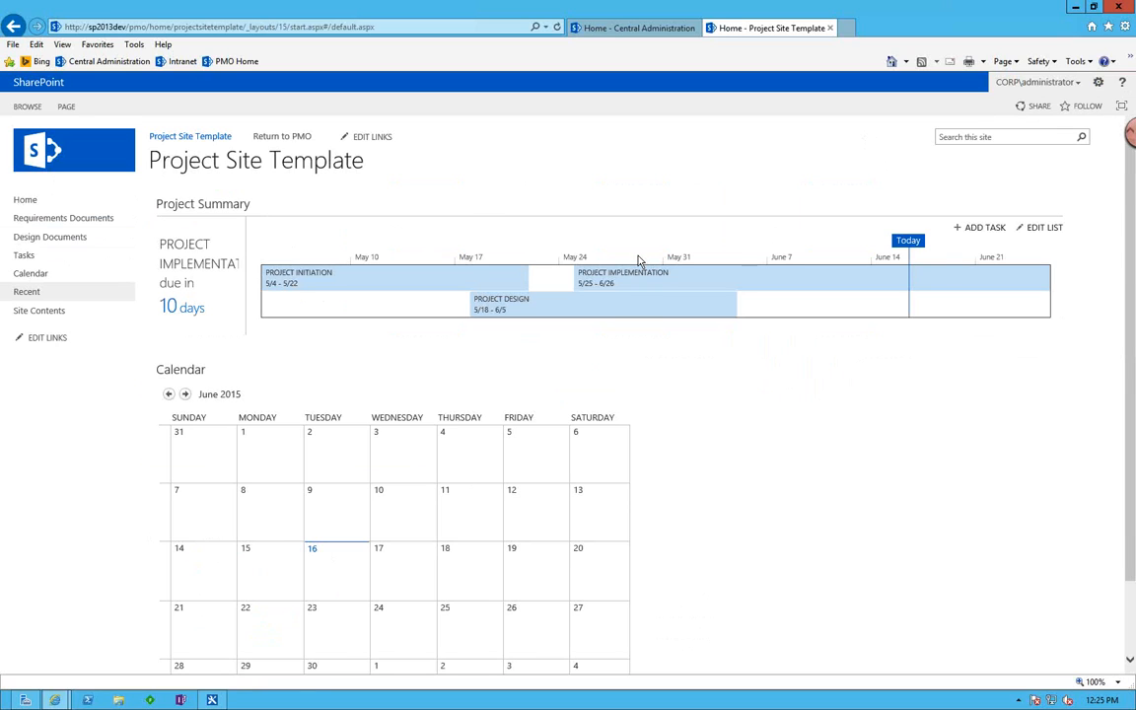
left_click(23, 255)
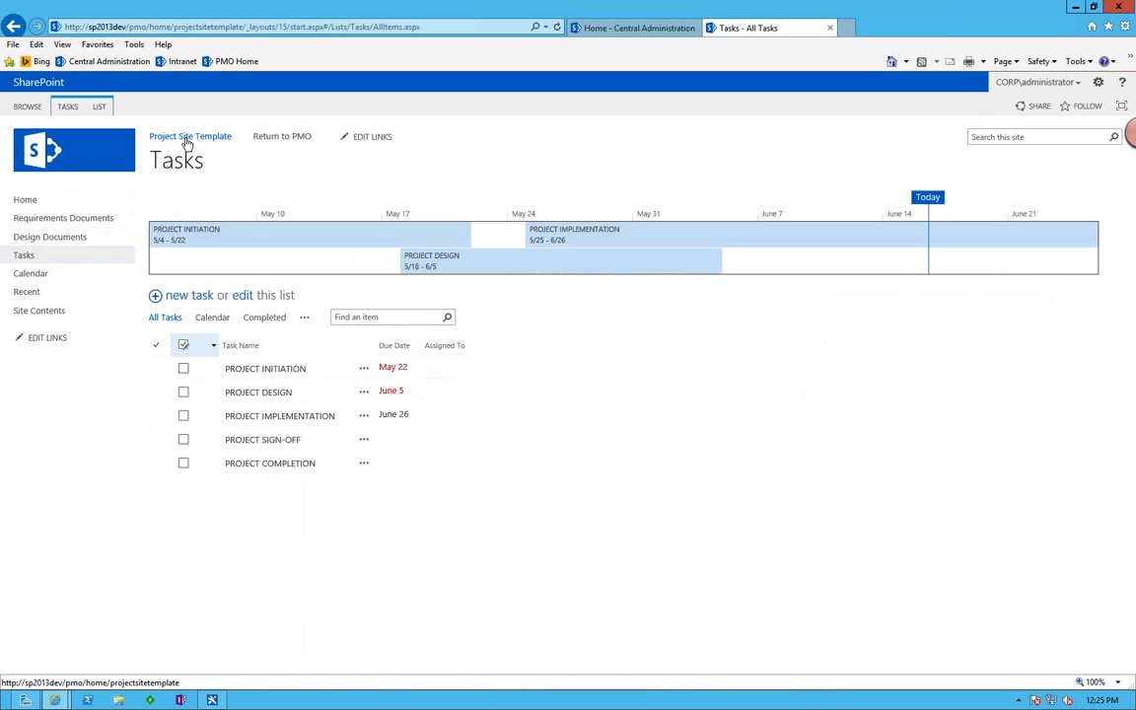
left_click(284, 140)
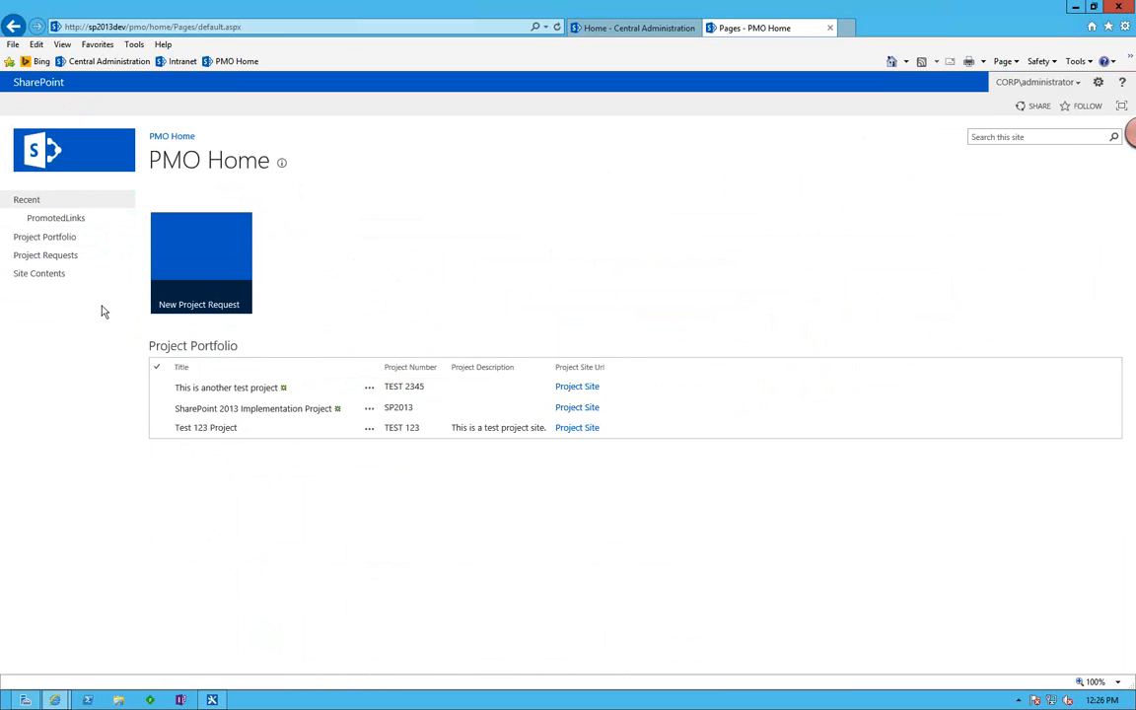
Create a new request form in the Project Requests library and enter the requester's account name, resolving it.
left_click(66, 260)
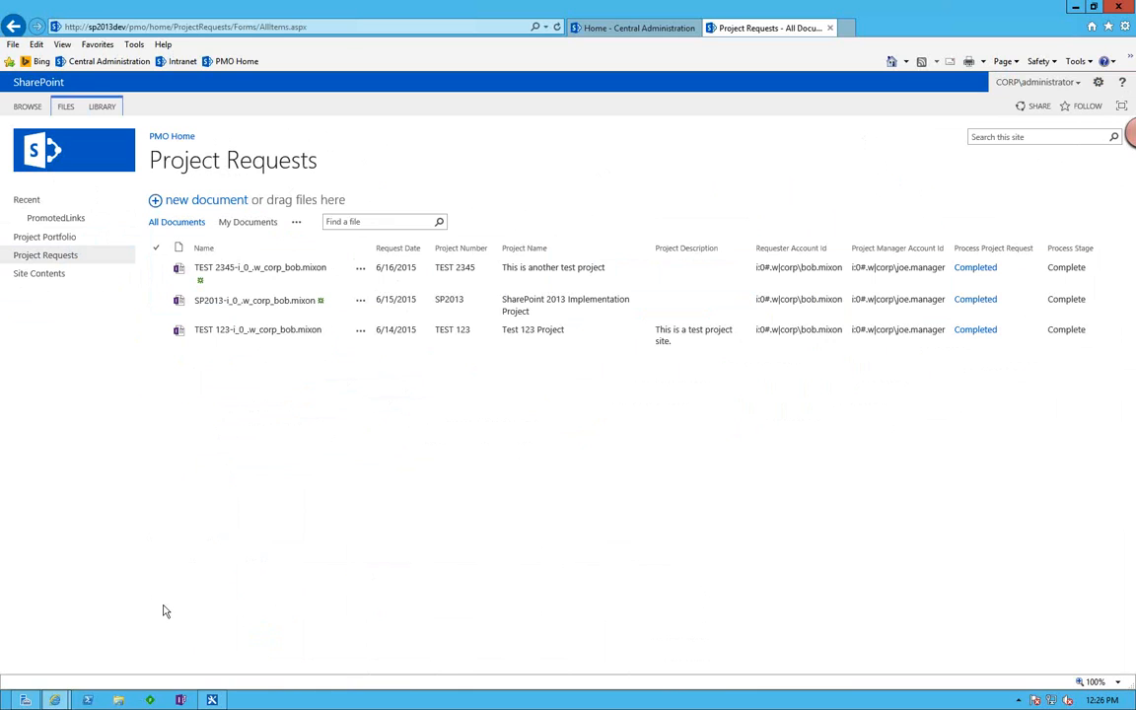
left_click(223, 701)
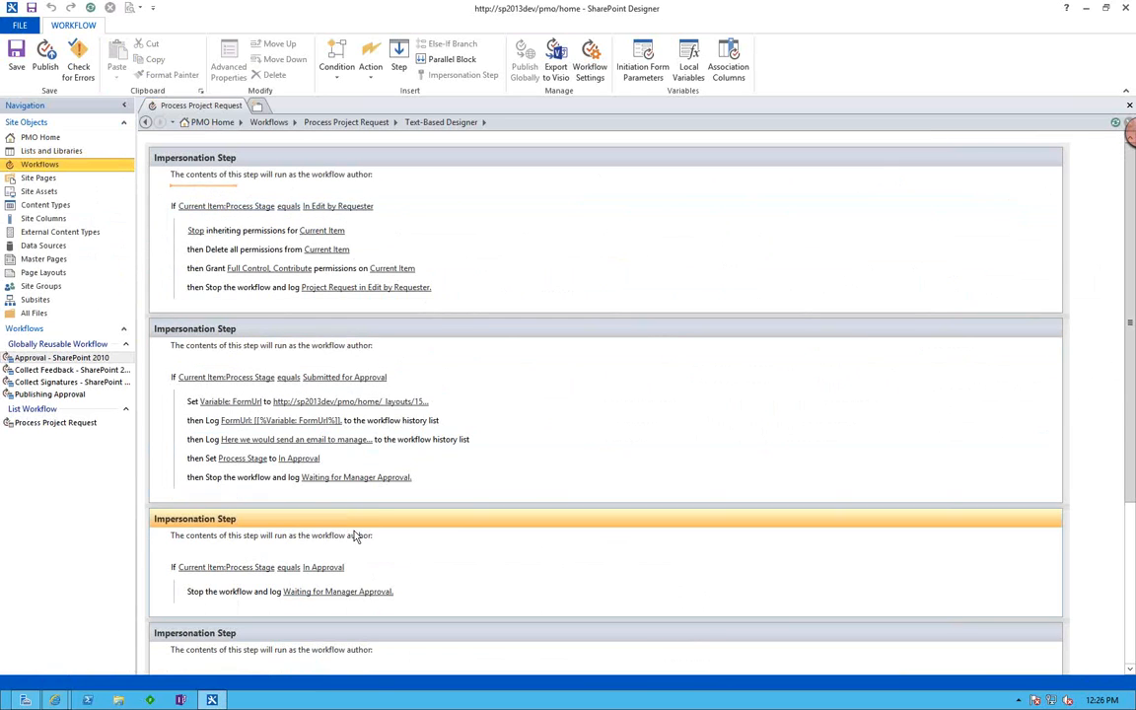
key("alt+Tab")
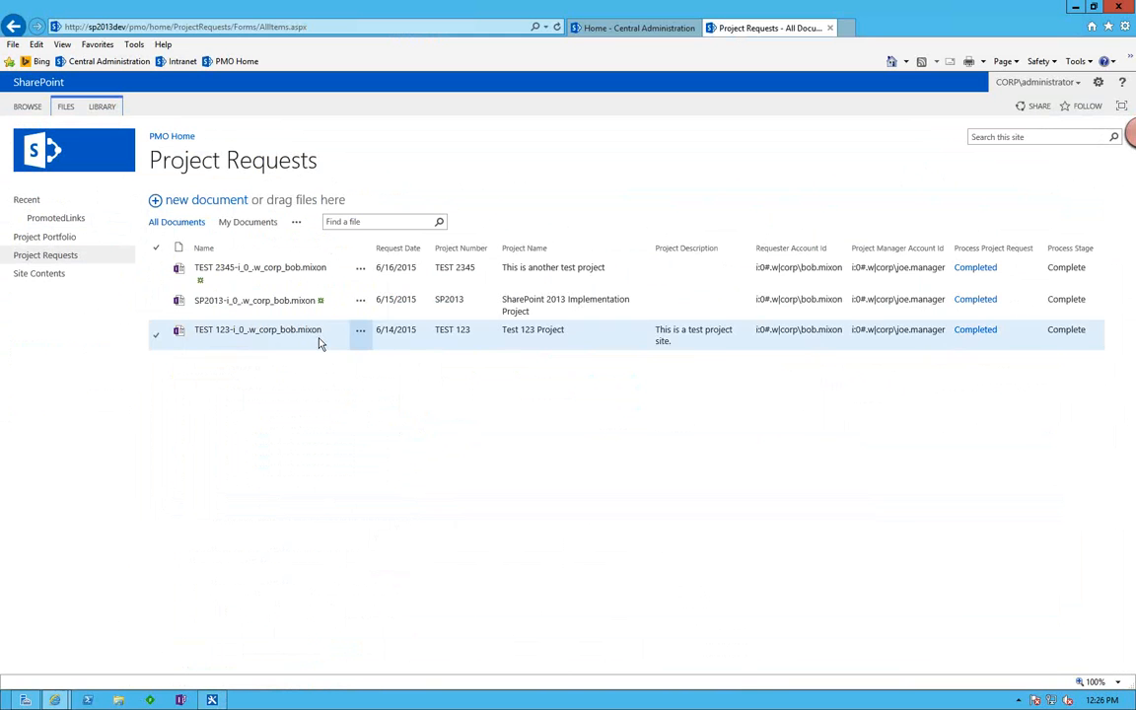
left_click(185, 201)
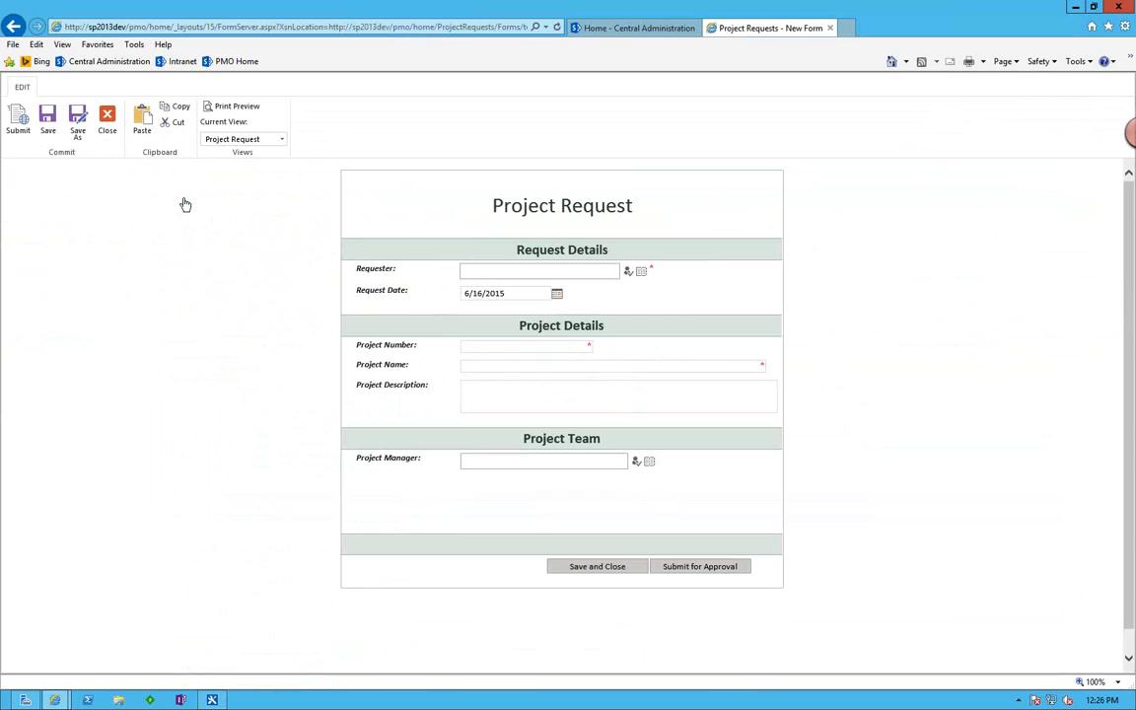
left_click(472, 270)
key("ctrl+k")
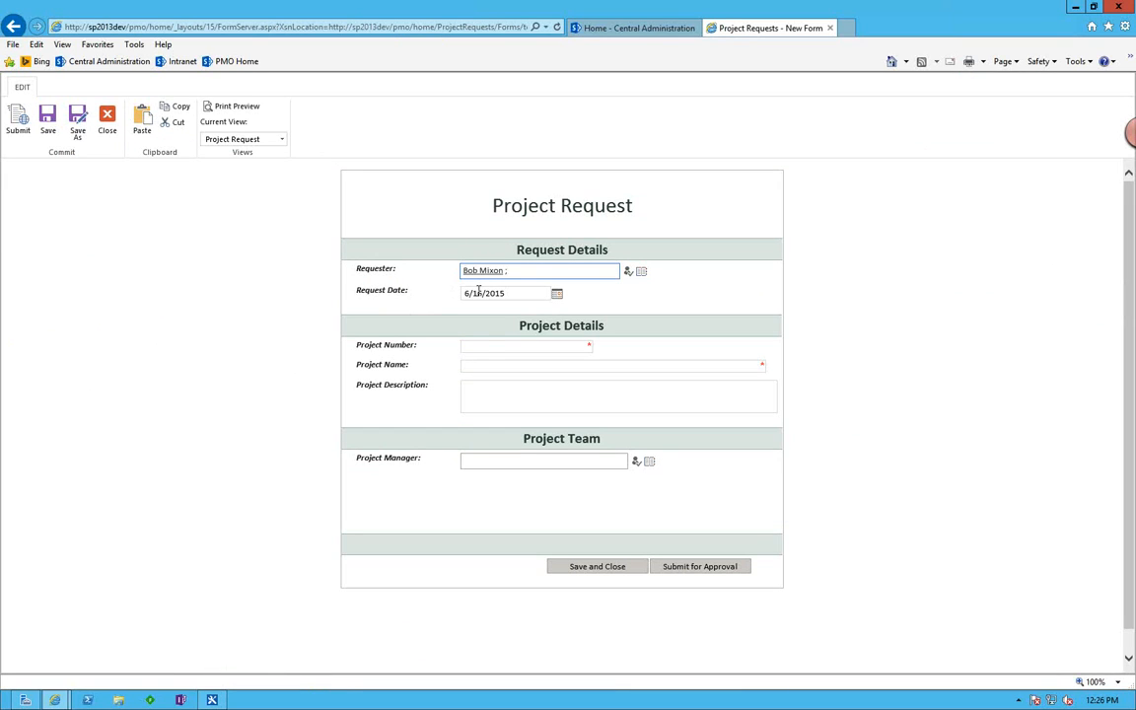
Fill in the project number DEMO 123, the project name "Demo Project Site" and the description "This is a demo project.".
left_click(482, 347)
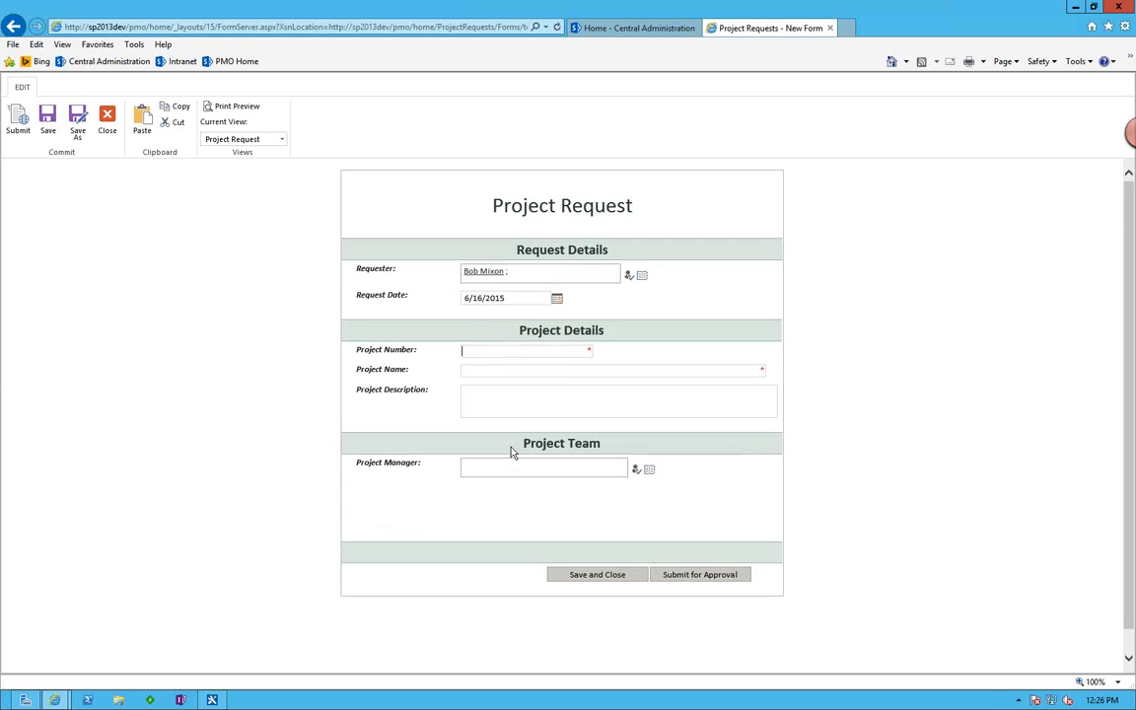
type("DEMO 123")
key("Tab")
type("Demo Project Site")
key("Tab")
type("This is a ")
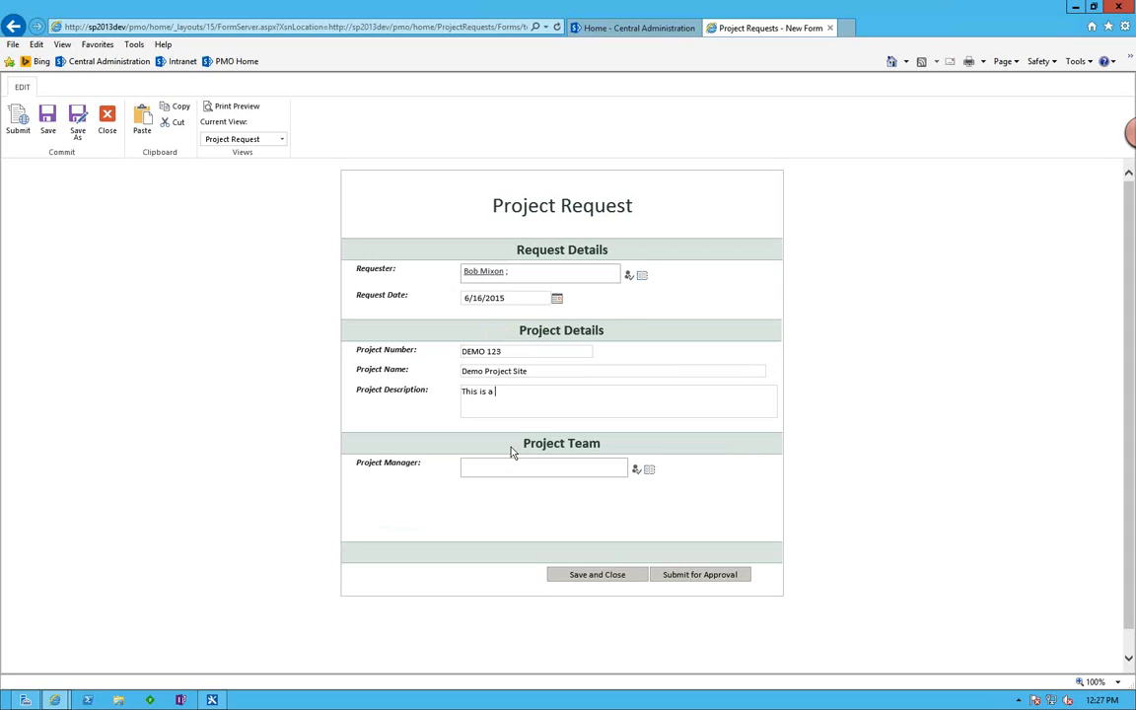
type("demo project.")
Enter and resolve the project manager's name, then save and close the request form.
left_click(524, 467)
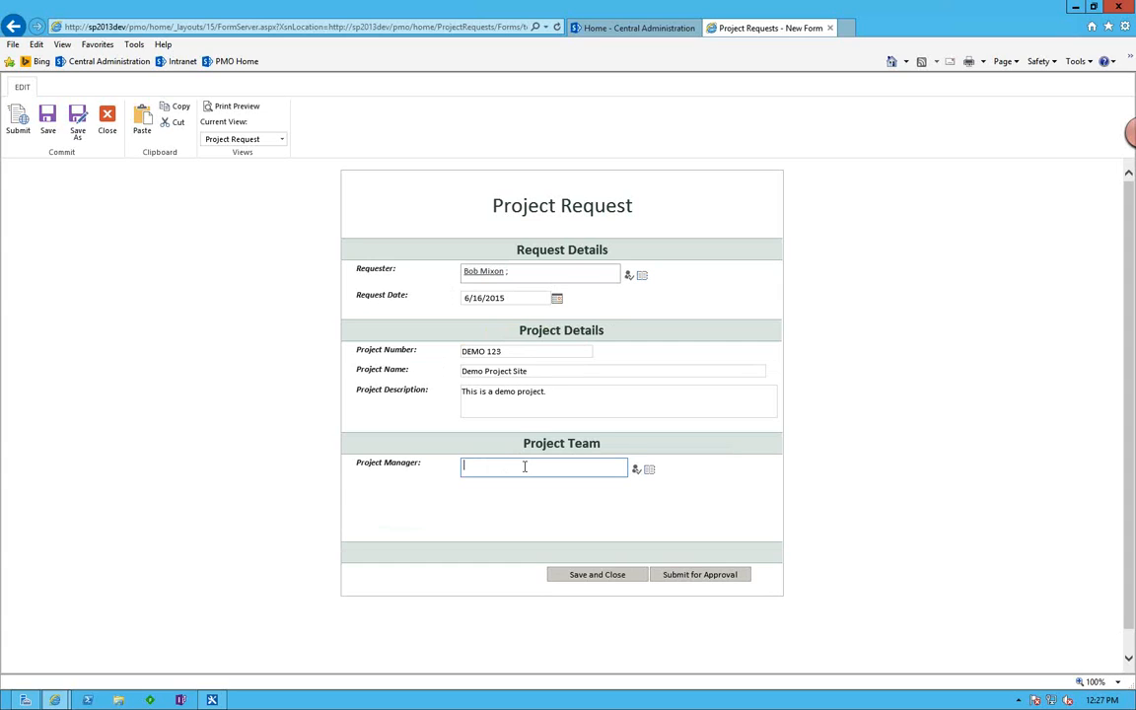
type("joe manager")
left_click(636, 470)
left_click(595, 575)
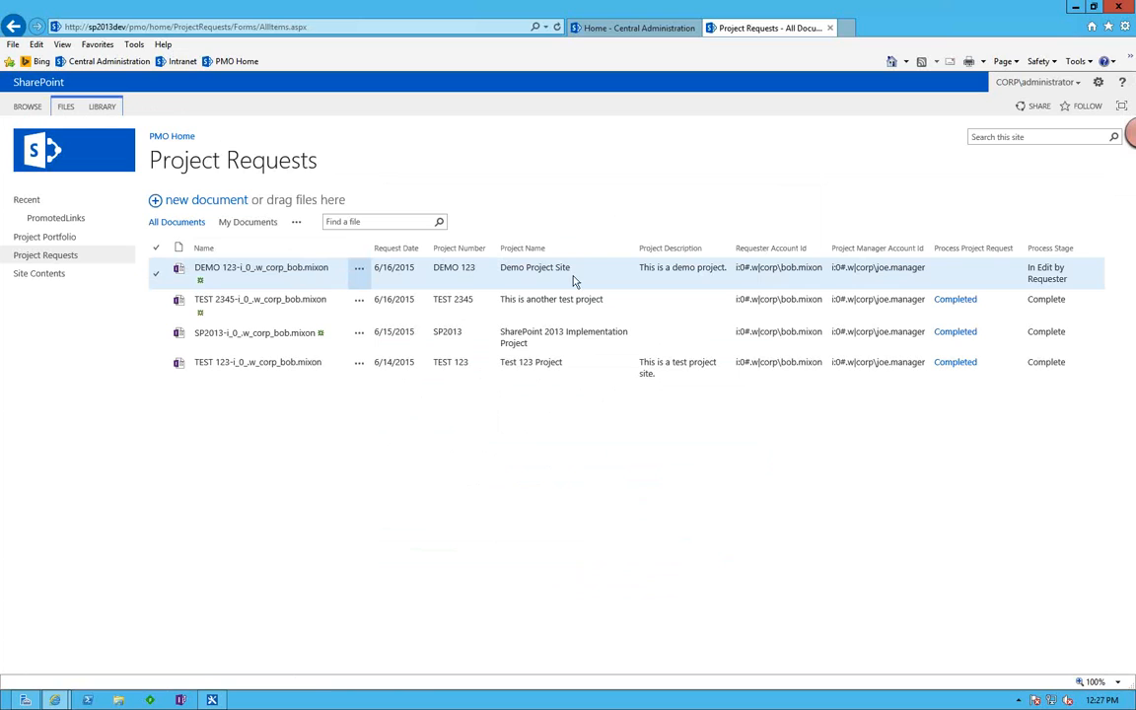
Refresh the Project Requests library and check the DEMO 123 request's workflow status and process stage against the workflow's first step.
left_click(599, 279)
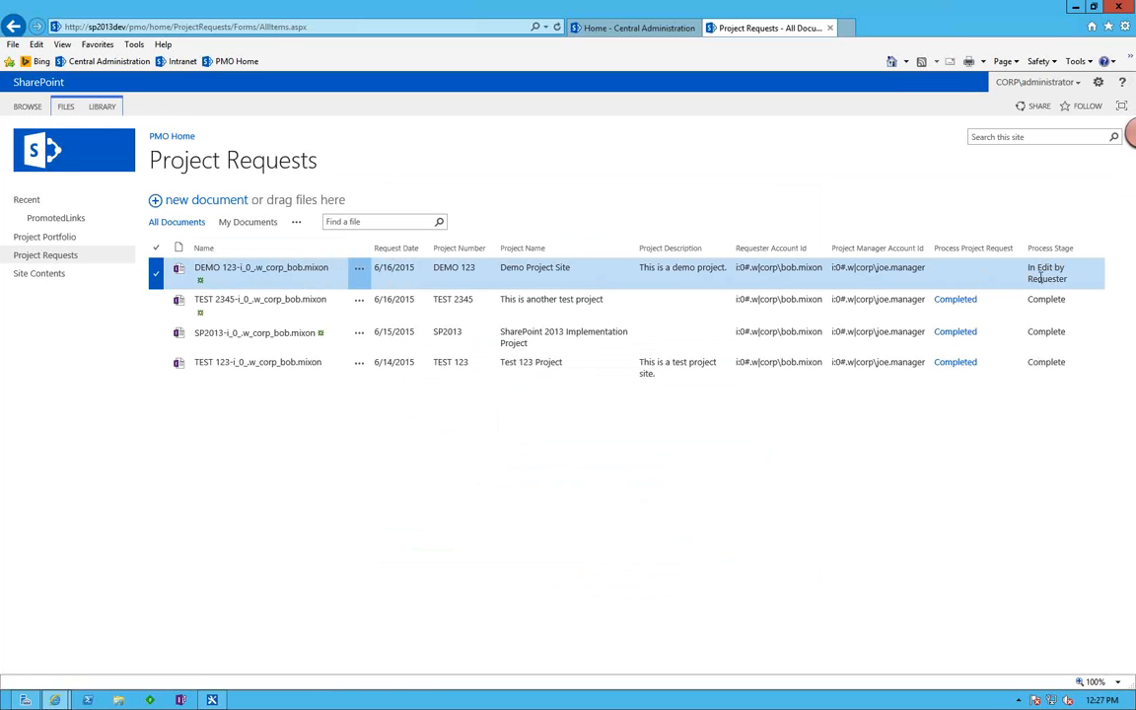
left_click(557, 28)
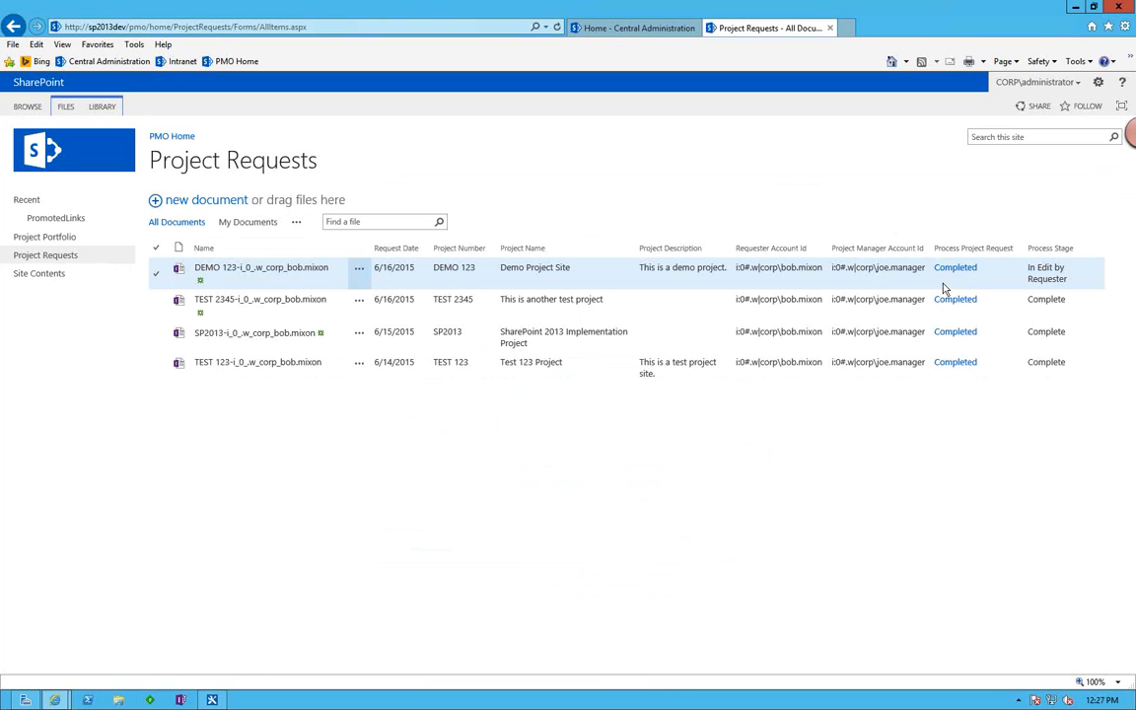
key("alt+Tab")
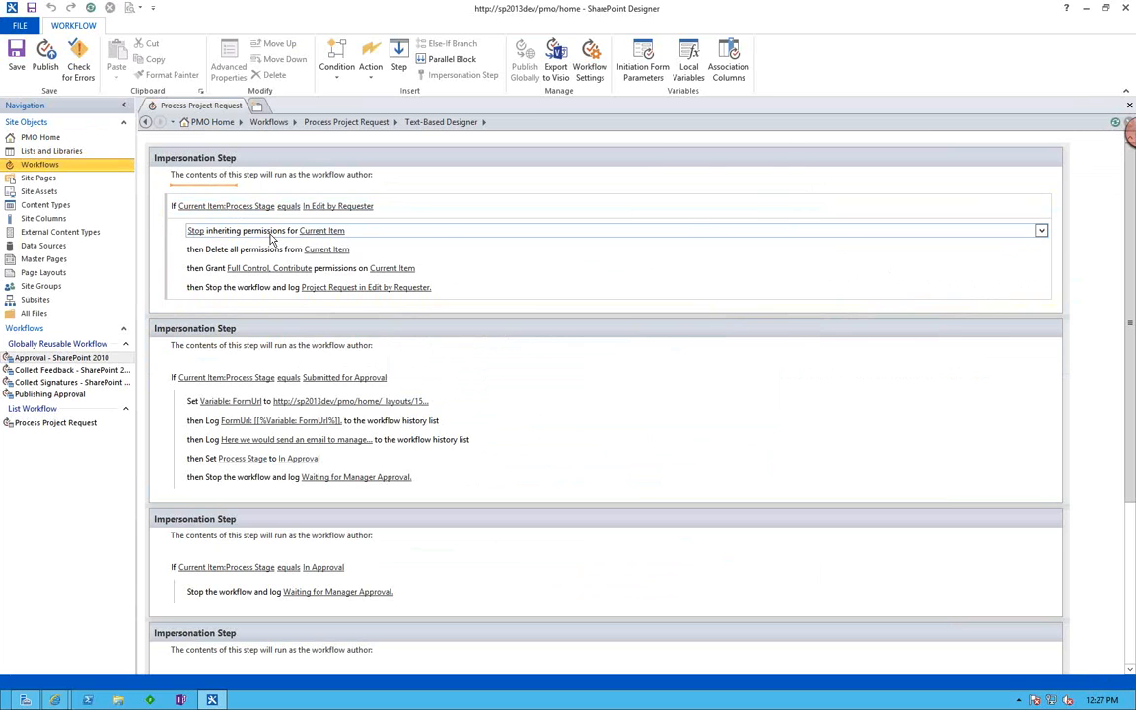
key("alt+Tab")
left_click(377, 268)
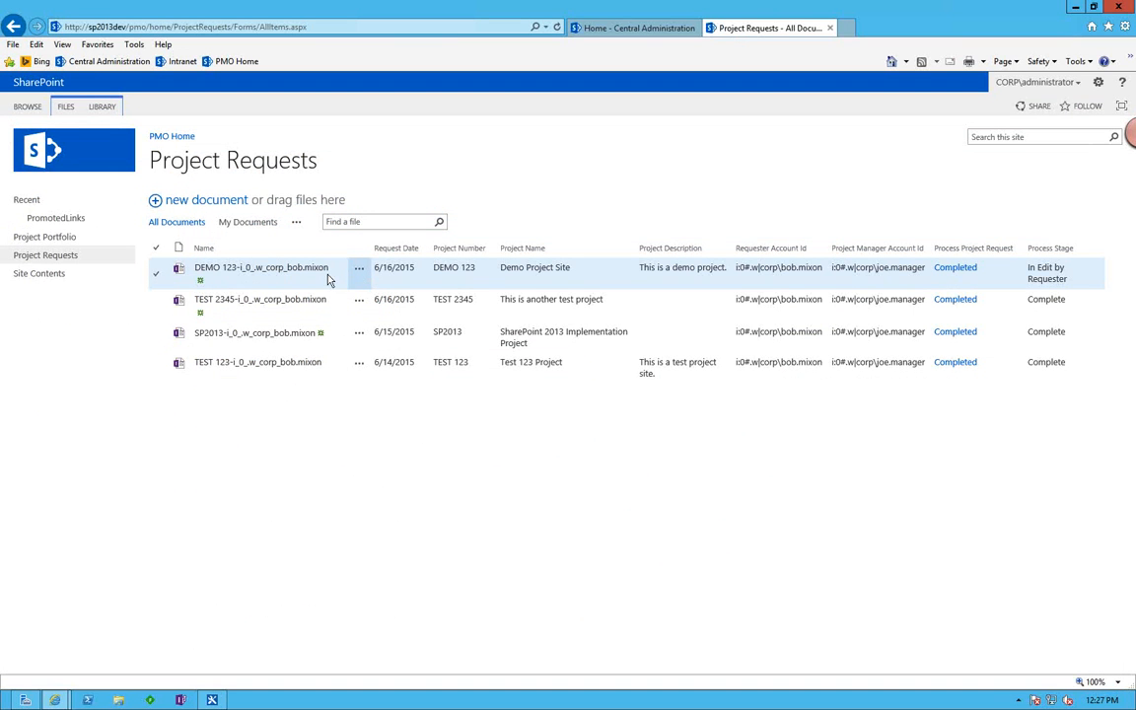
In SharePoint Designer, open the first step's Grant permissions action, examine the Created By and requester entries, and close the dialog.
key("alt+Tab")
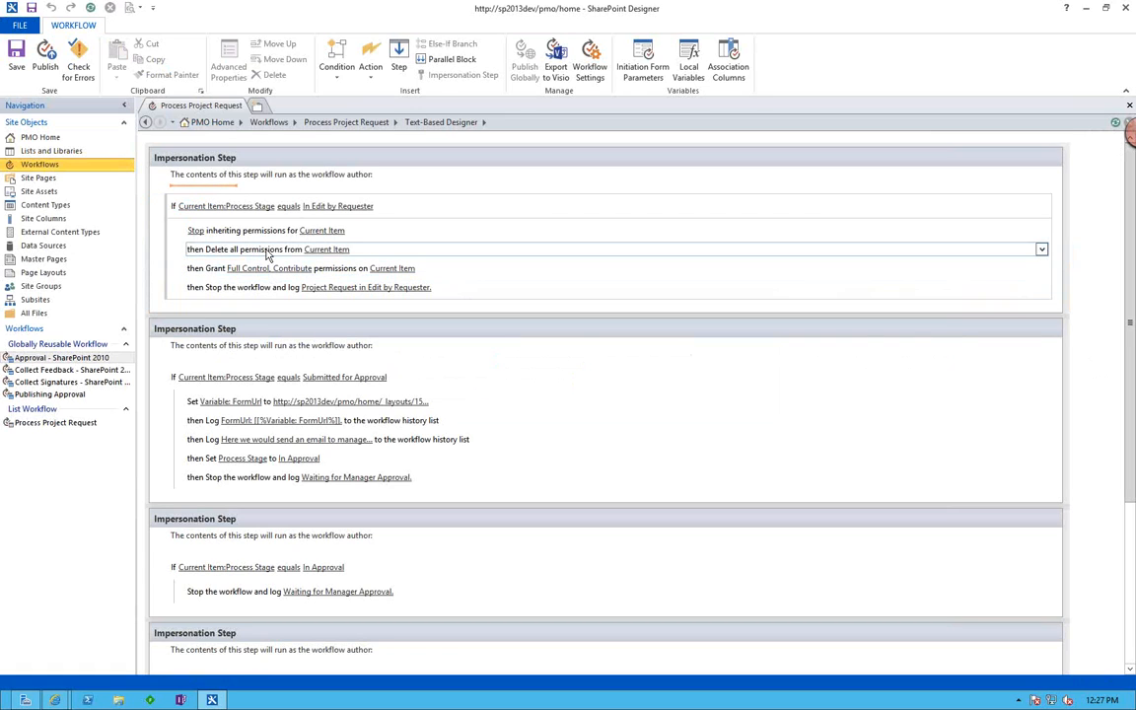
left_click(274, 269)
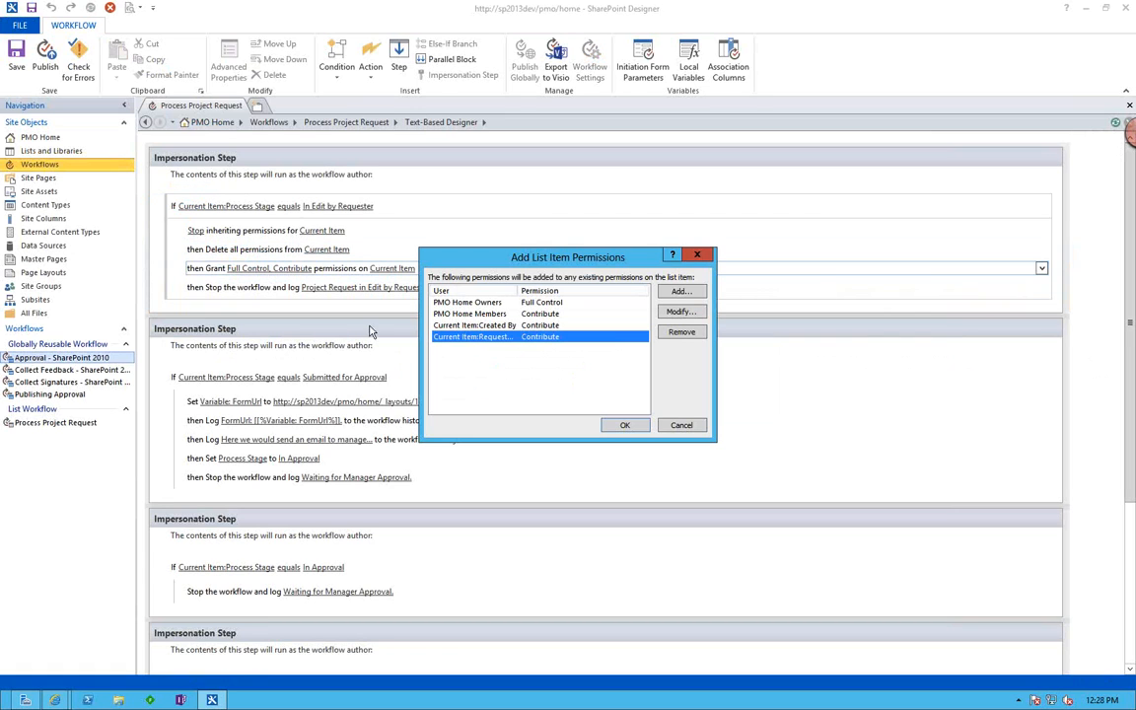
left_click(458, 327)
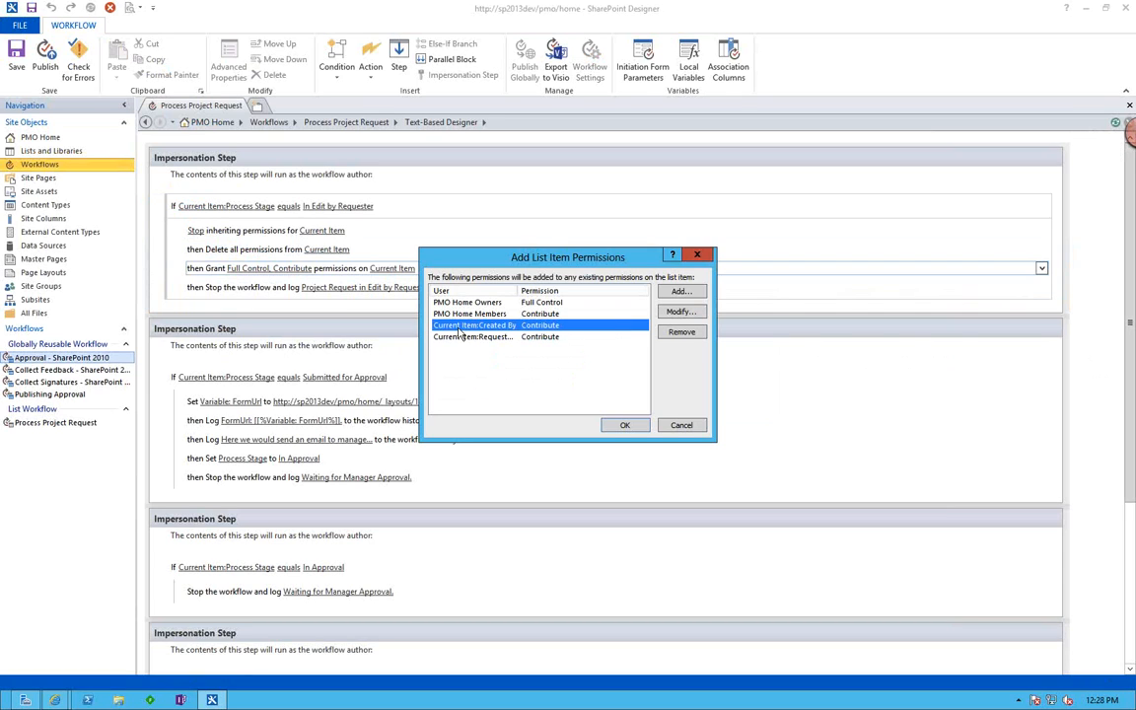
left_click(466, 337)
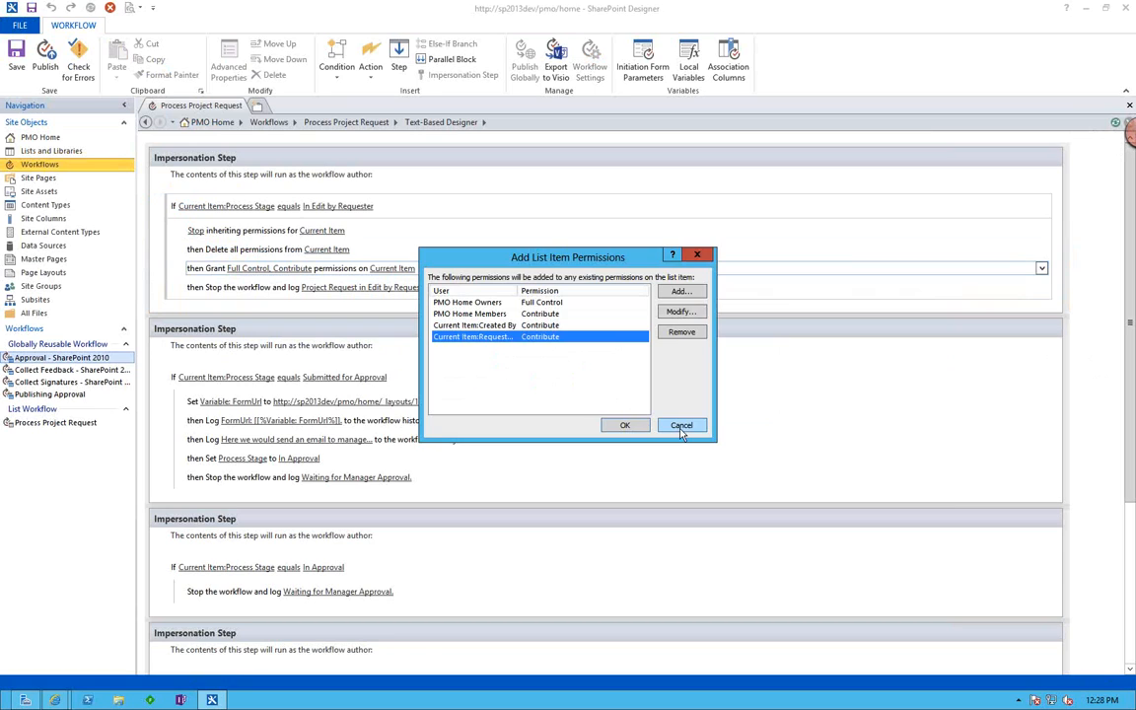
left_click(625, 425)
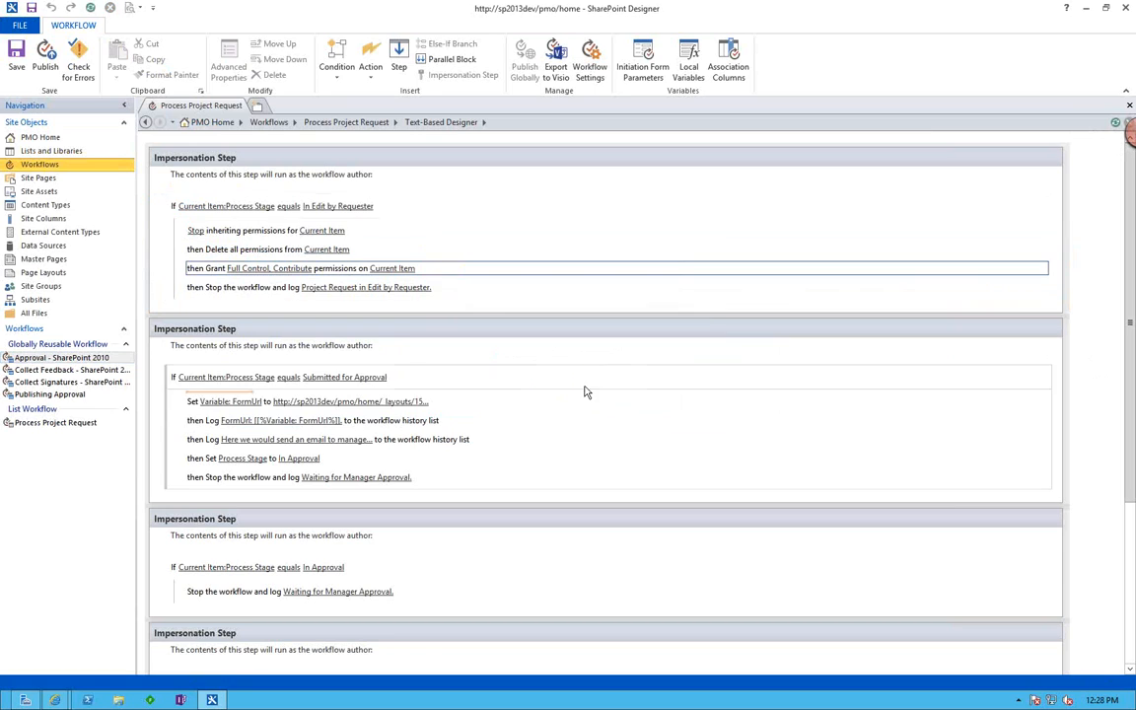
Review the In Edit by Requester step's actions for stopping inheritance, deleting all permissions and granting permissions on the current item.
left_click(361, 237)
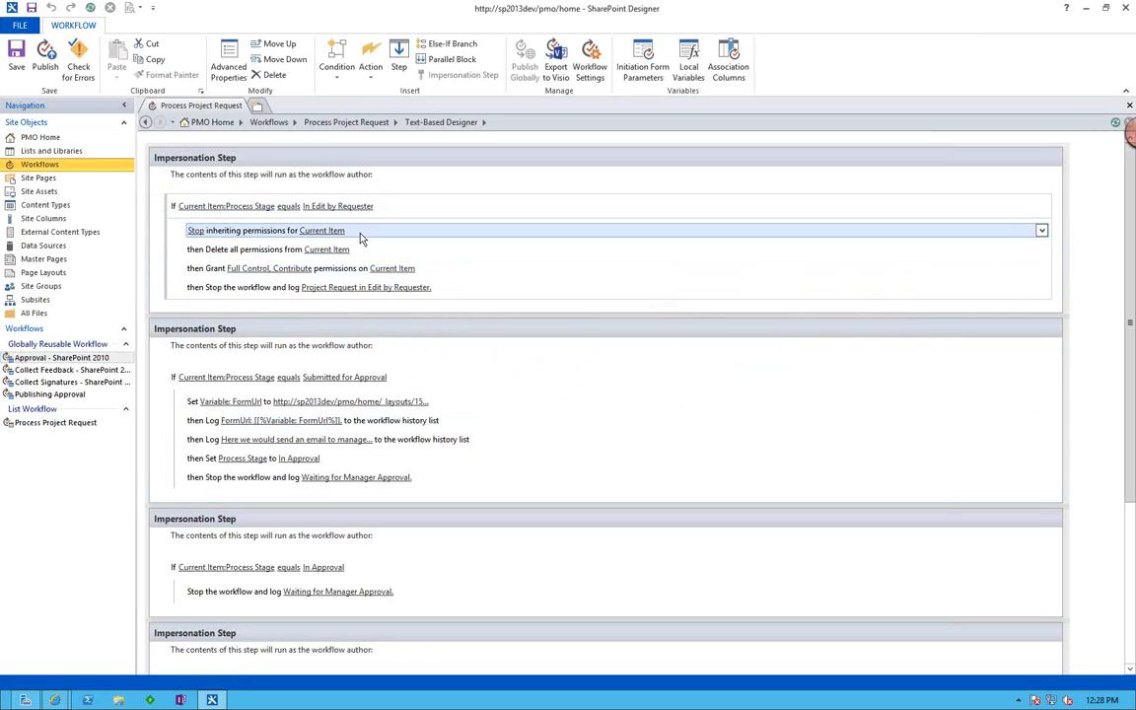
left_click(252, 252)
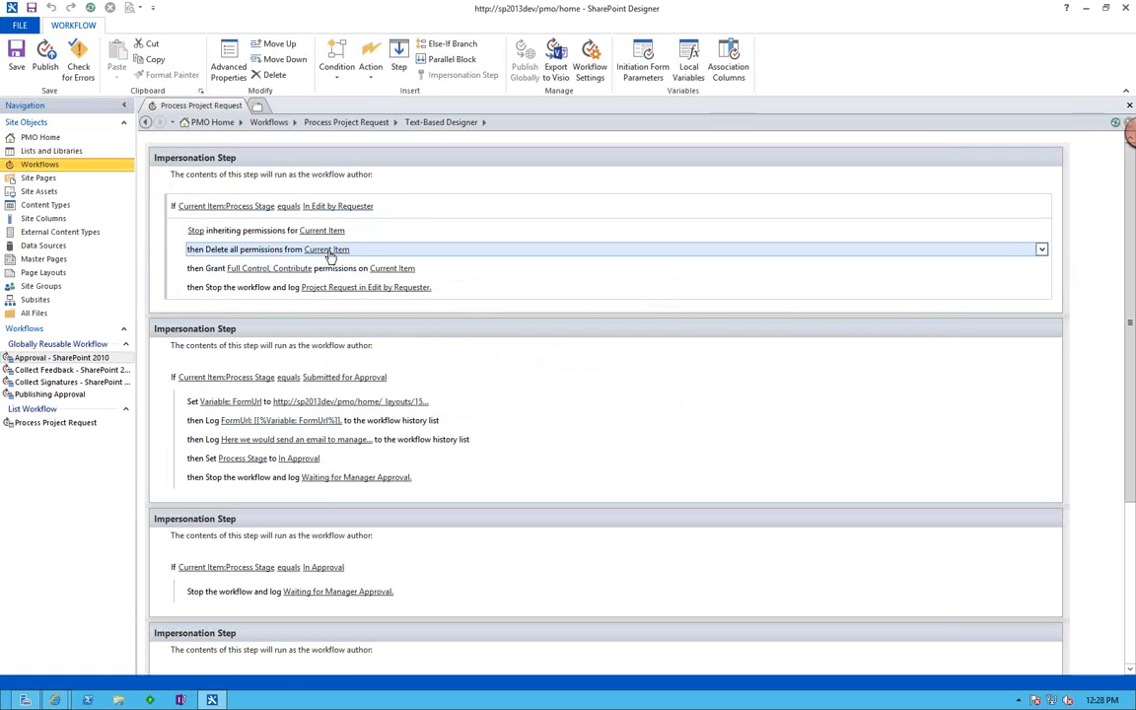
left_click(296, 269)
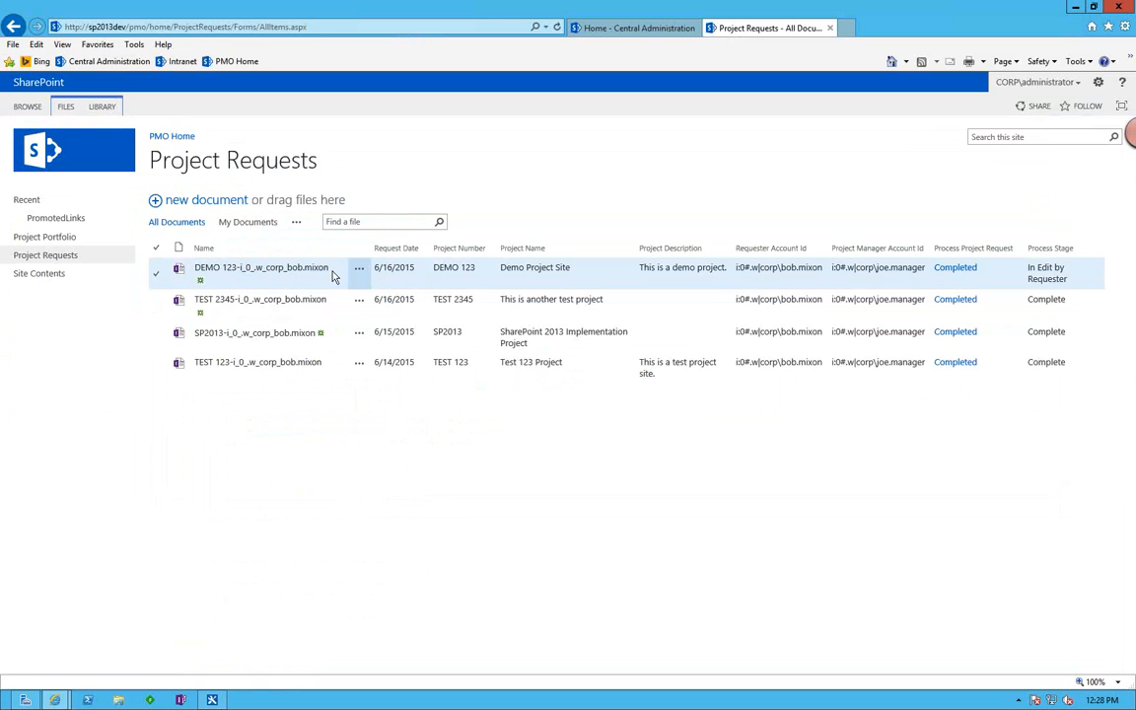
In the Project Requests library, open the DEMO 123 request's advanced sharing permissions, examine the assigned permission levels, and return to the library.
left_click(360, 278)
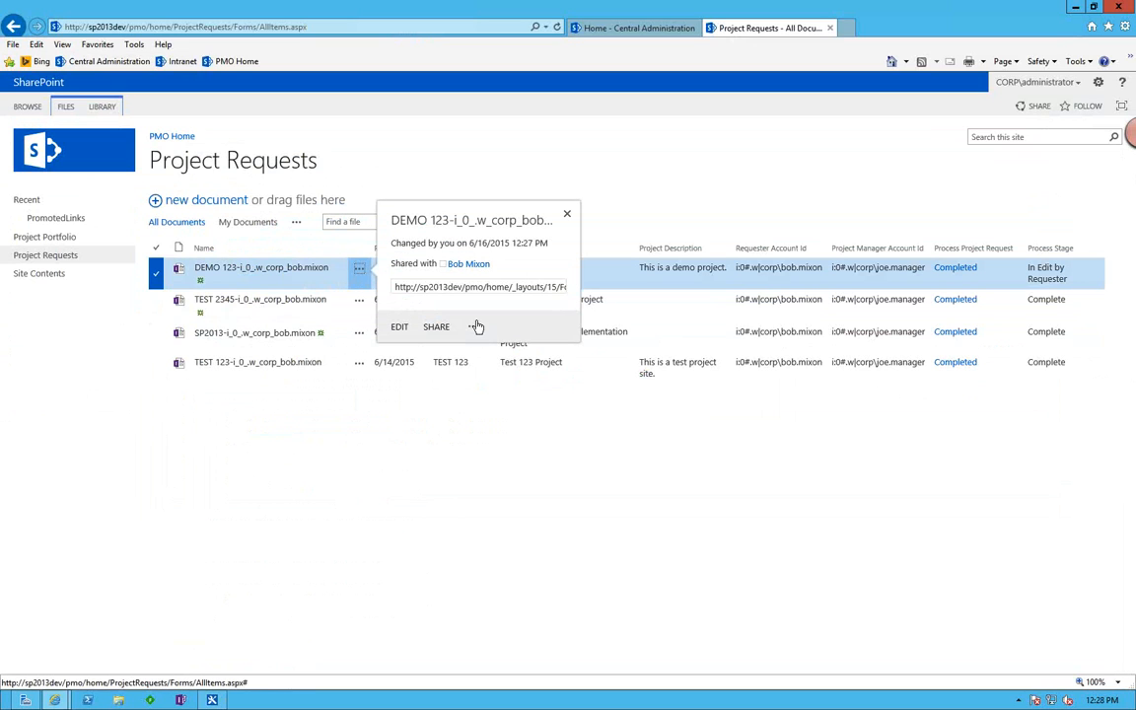
left_click(474, 325)
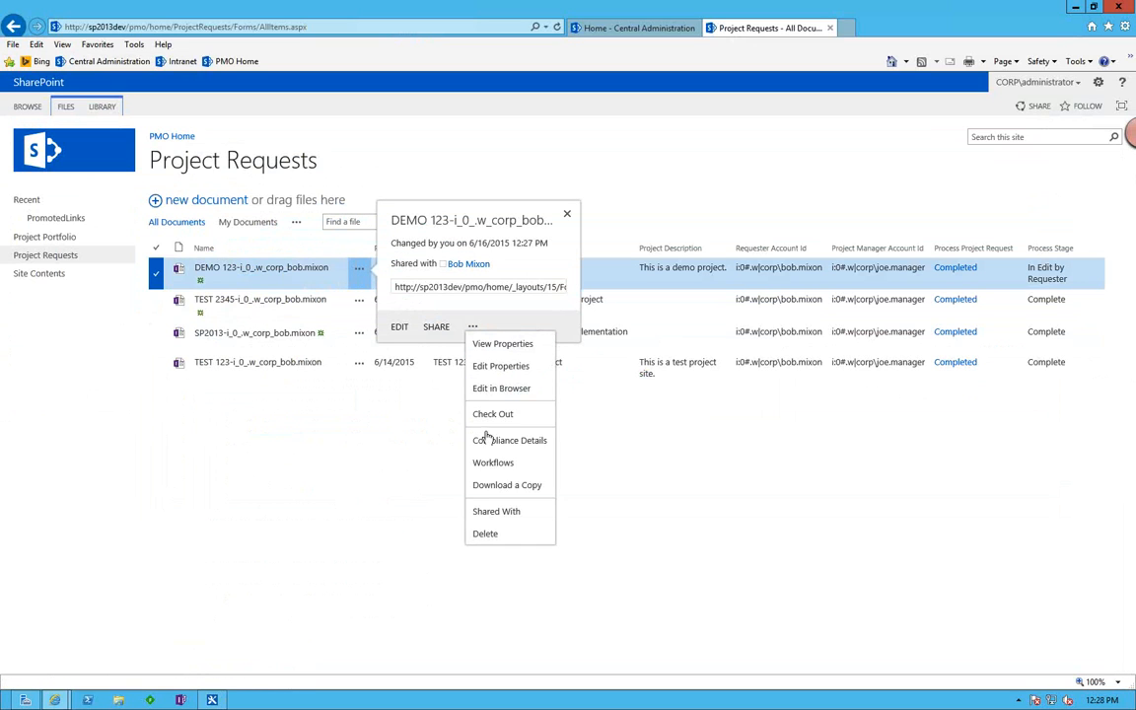
left_click(490, 514)
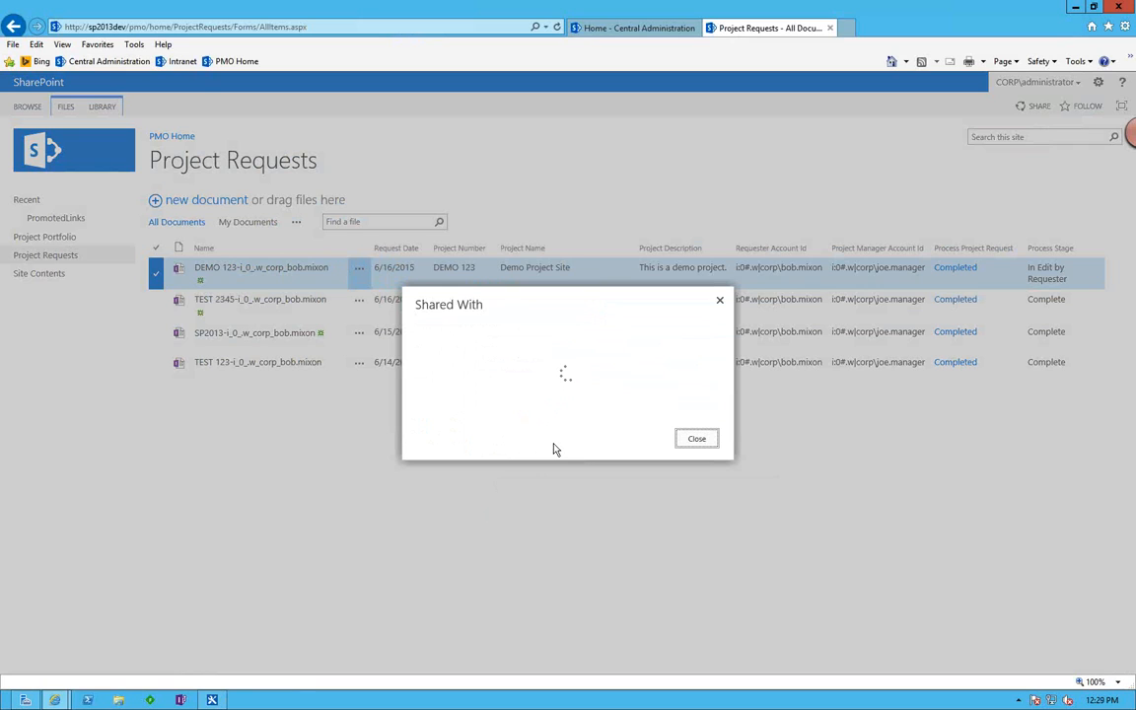
left_click(504, 427)
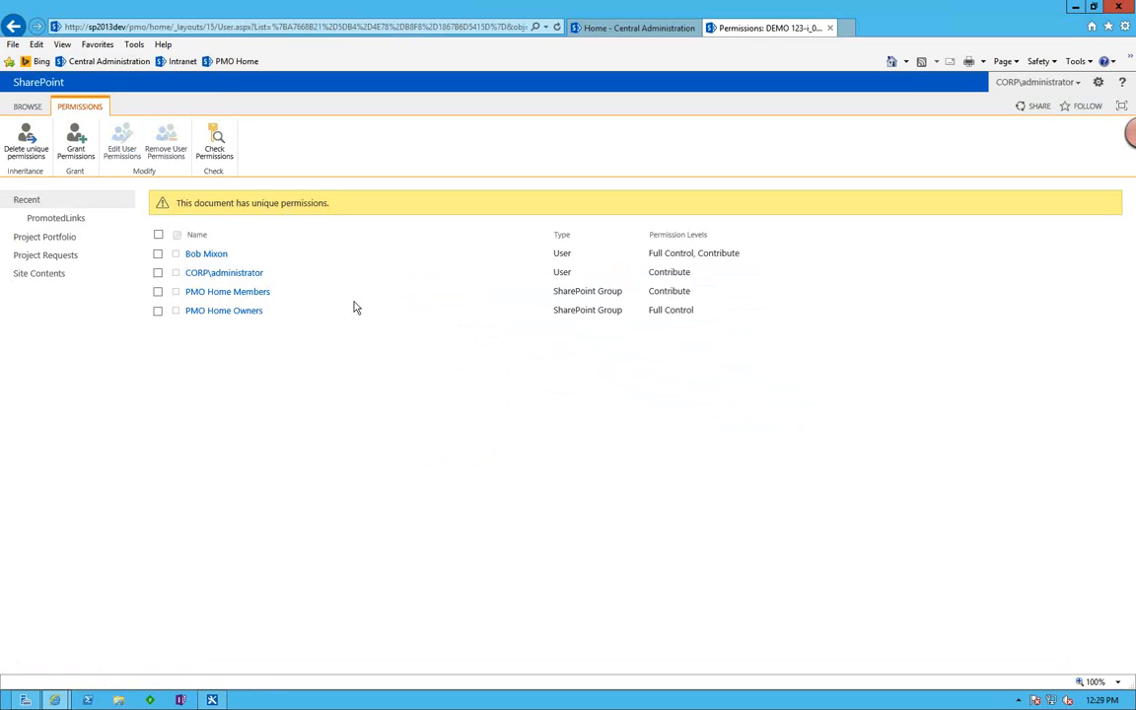
double_click(720, 254)
double_click(668, 272)
left_click(9, 29)
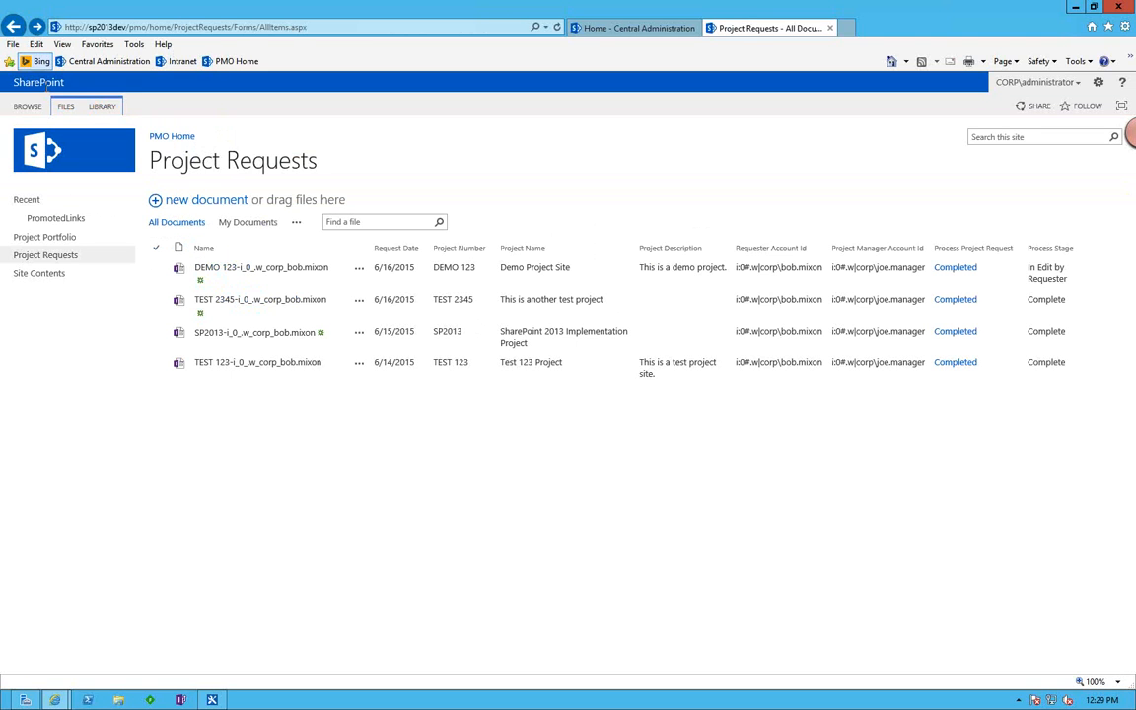
Open the DEMO 123 request form from the Project Requests library and submit it for approval.
key("alt+Tab")
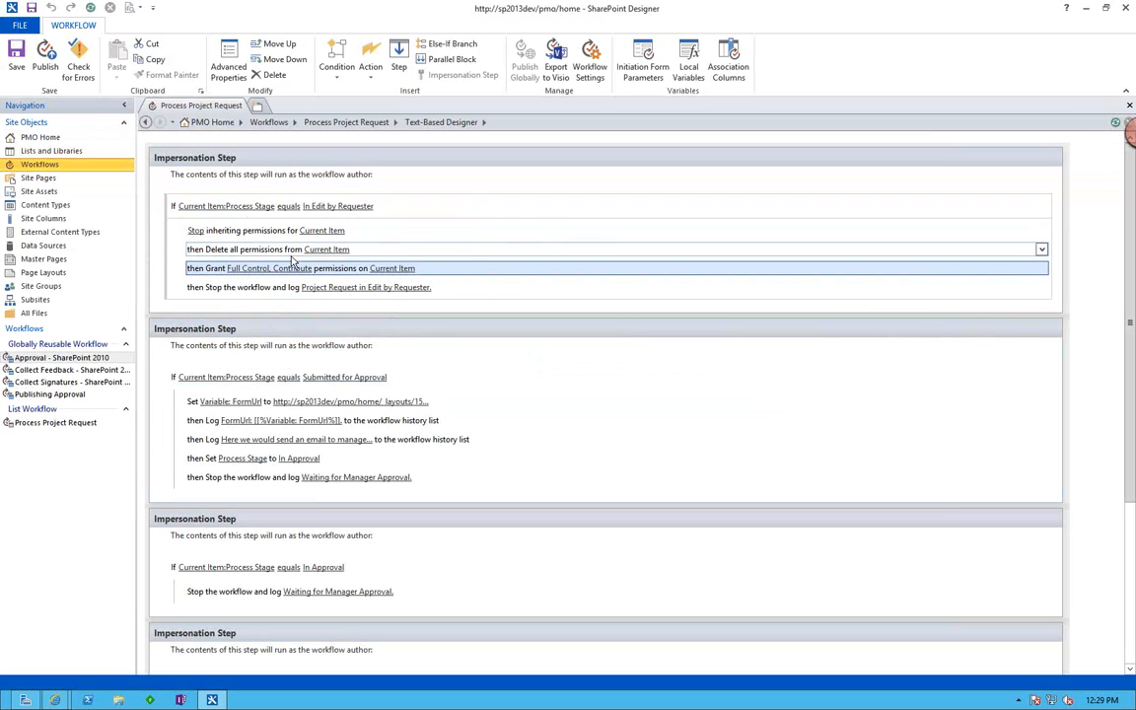
key("alt+Tab")
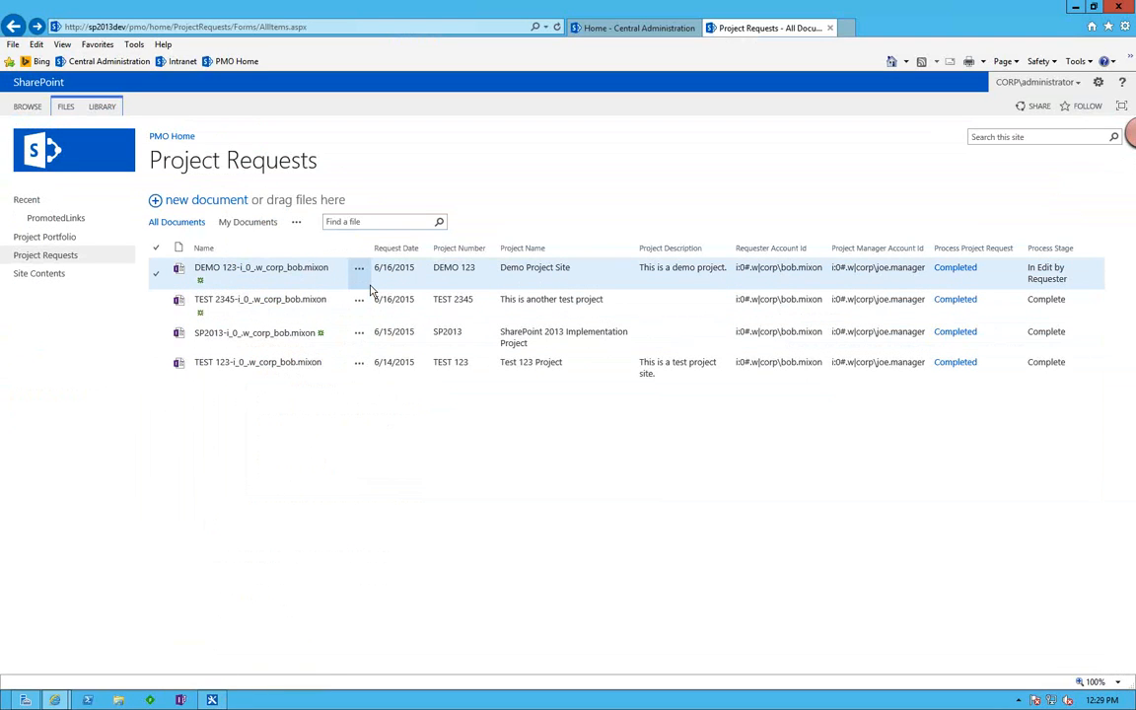
left_click(266, 270)
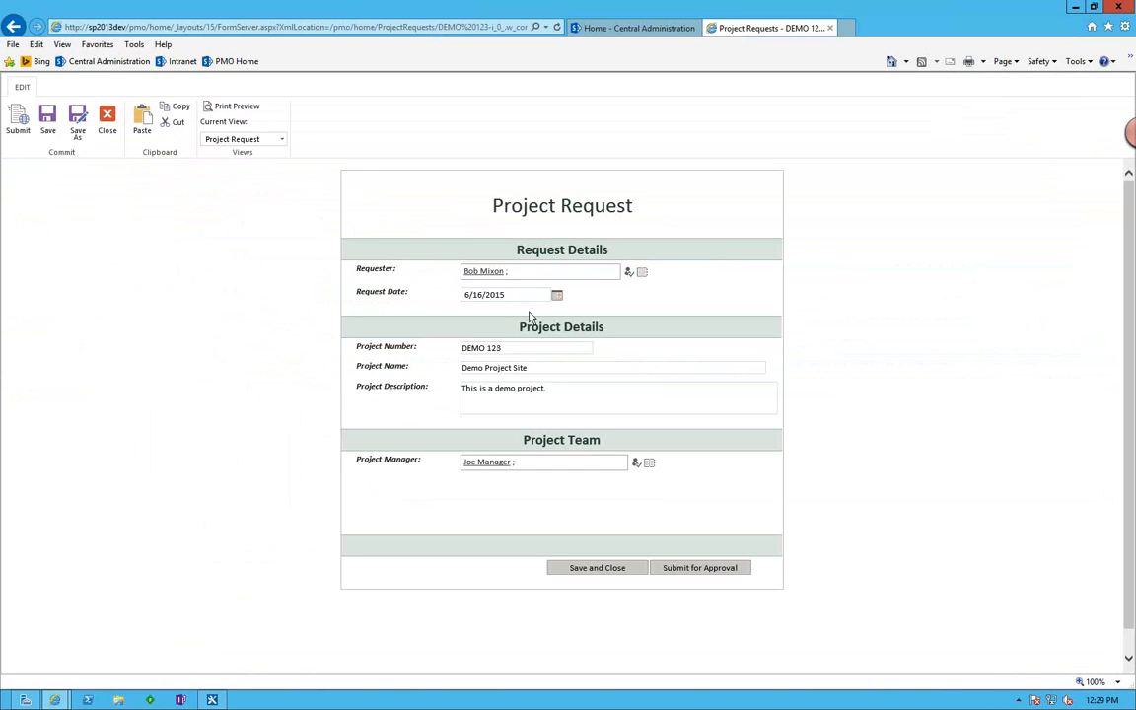
left_click(690, 569)
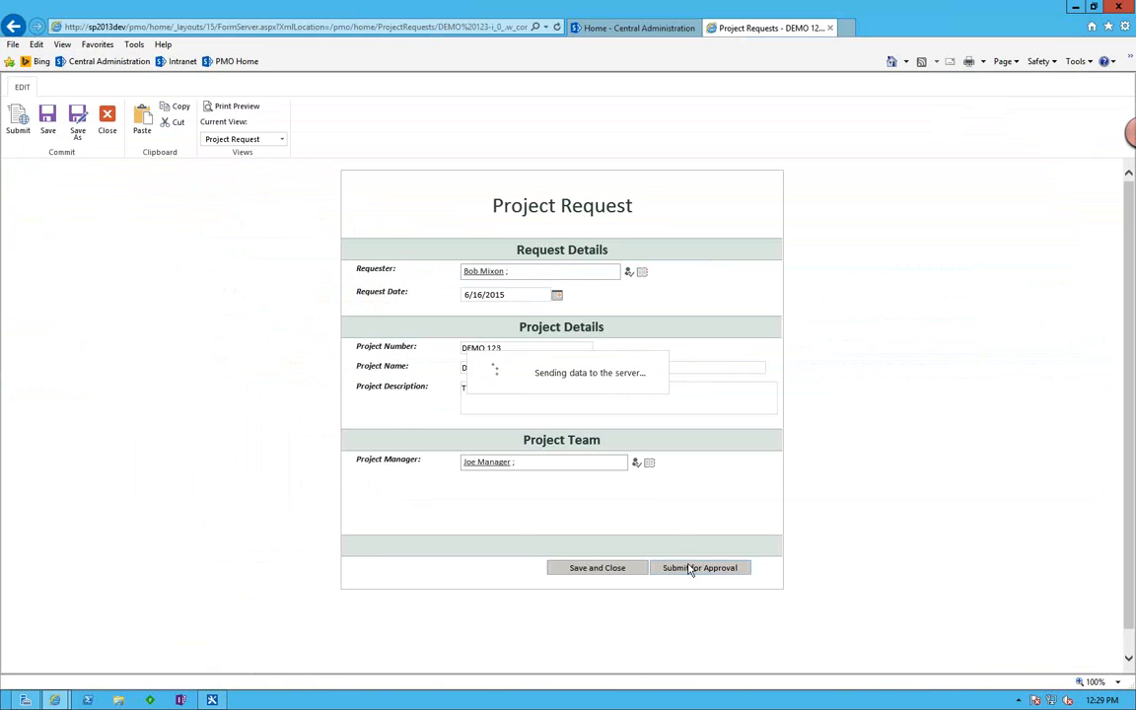
Examine the Submitted for Approval step in SharePoint Designer, and refresh the Project Requests library to check the DEMO 123 request's status.
key("alt+Tab")
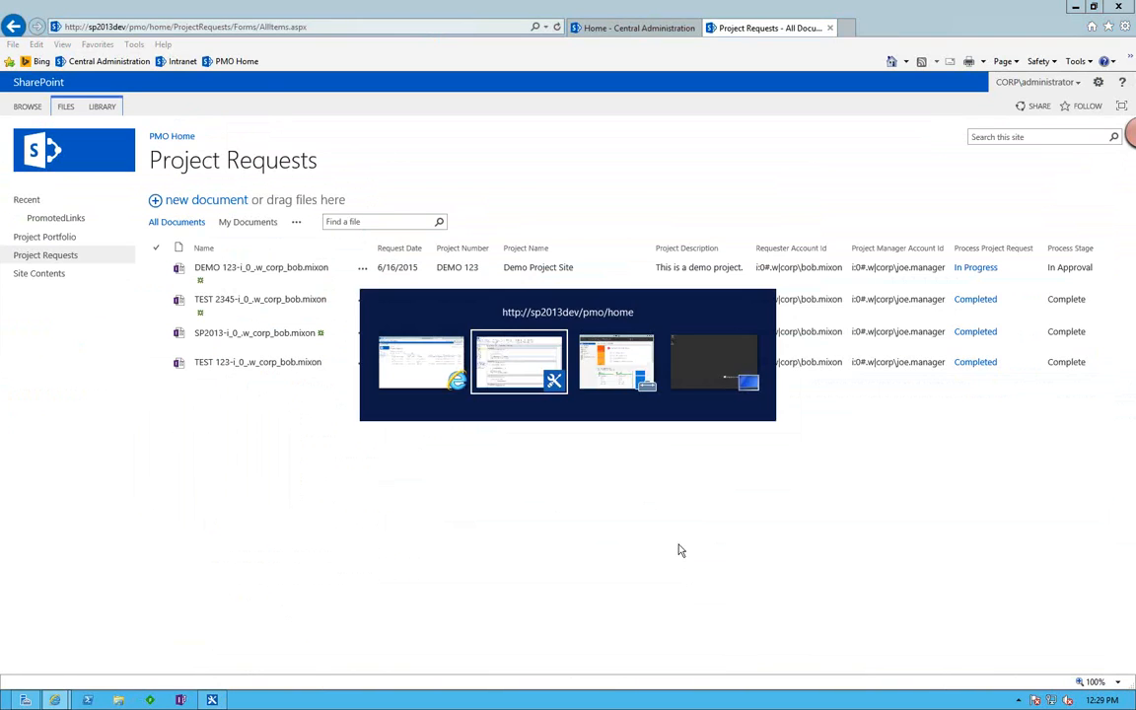
scroll(499, 386, "down", 2)
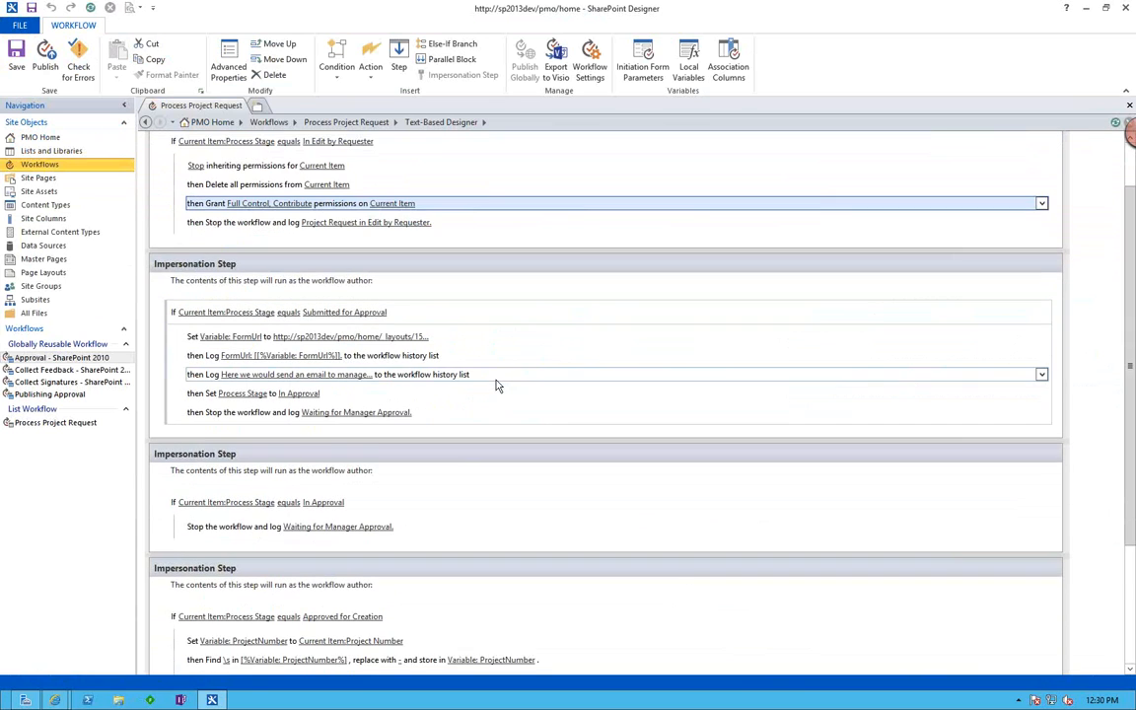
left_click(402, 251)
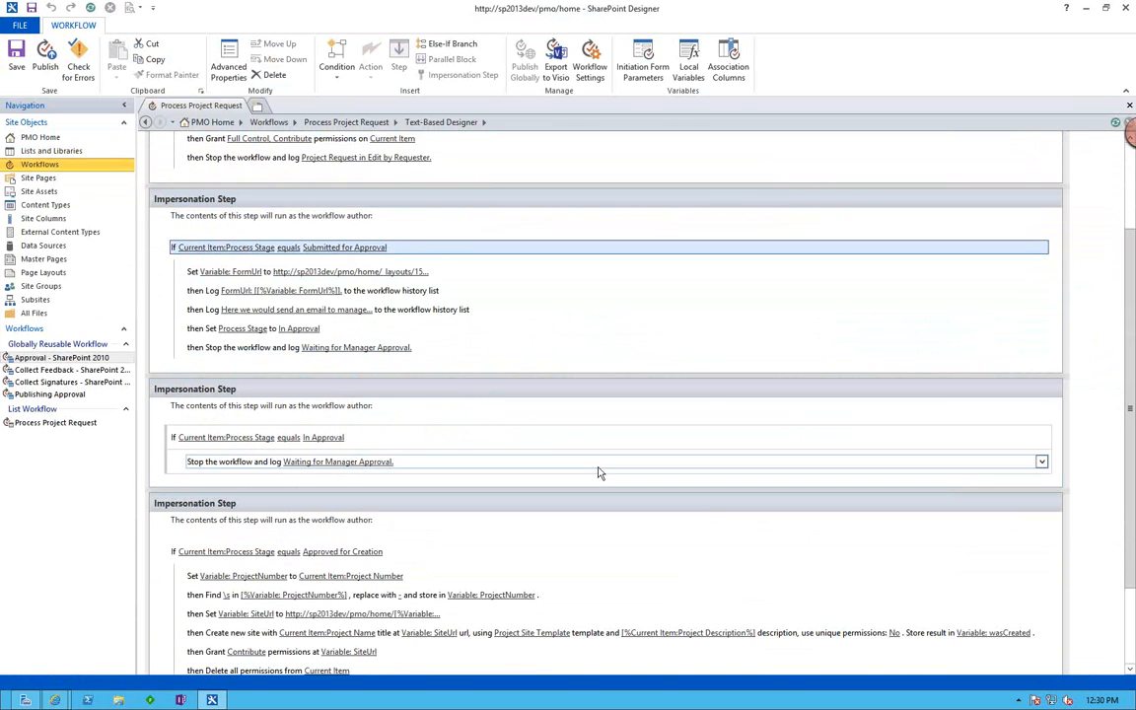
key("alt+Tab")
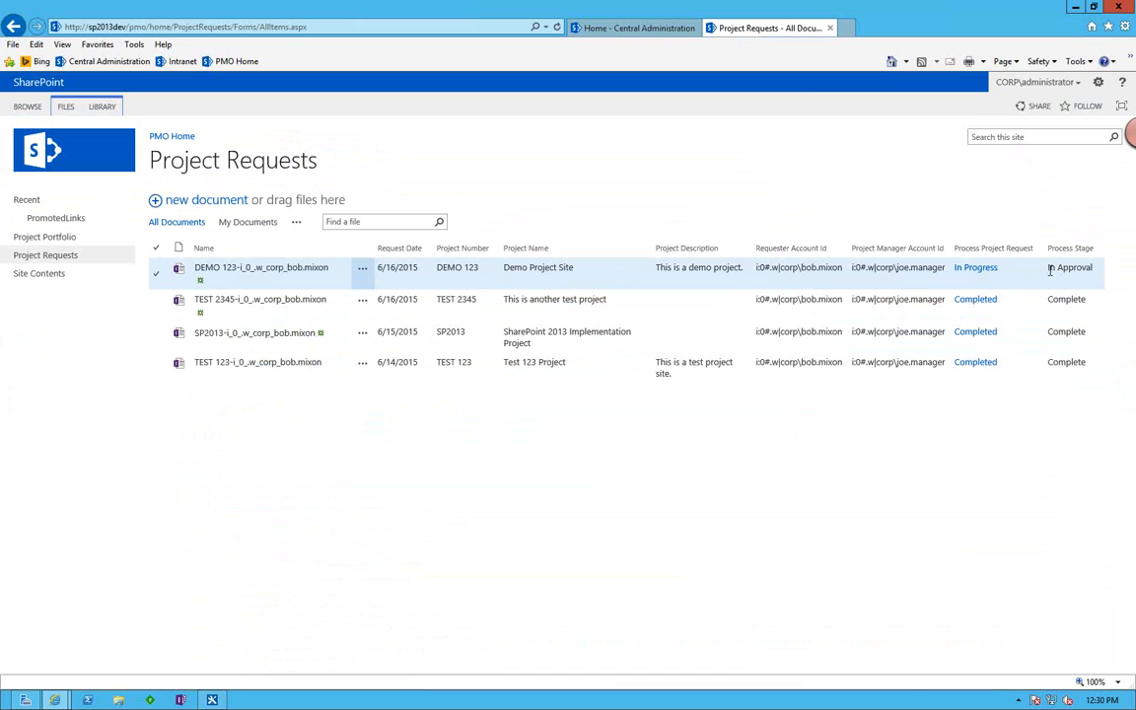
left_click(557, 28)
In SharePoint Designer, review the email placeholder log action, the Process Stage update and the In Approval step's condition.
key("alt+Tab")
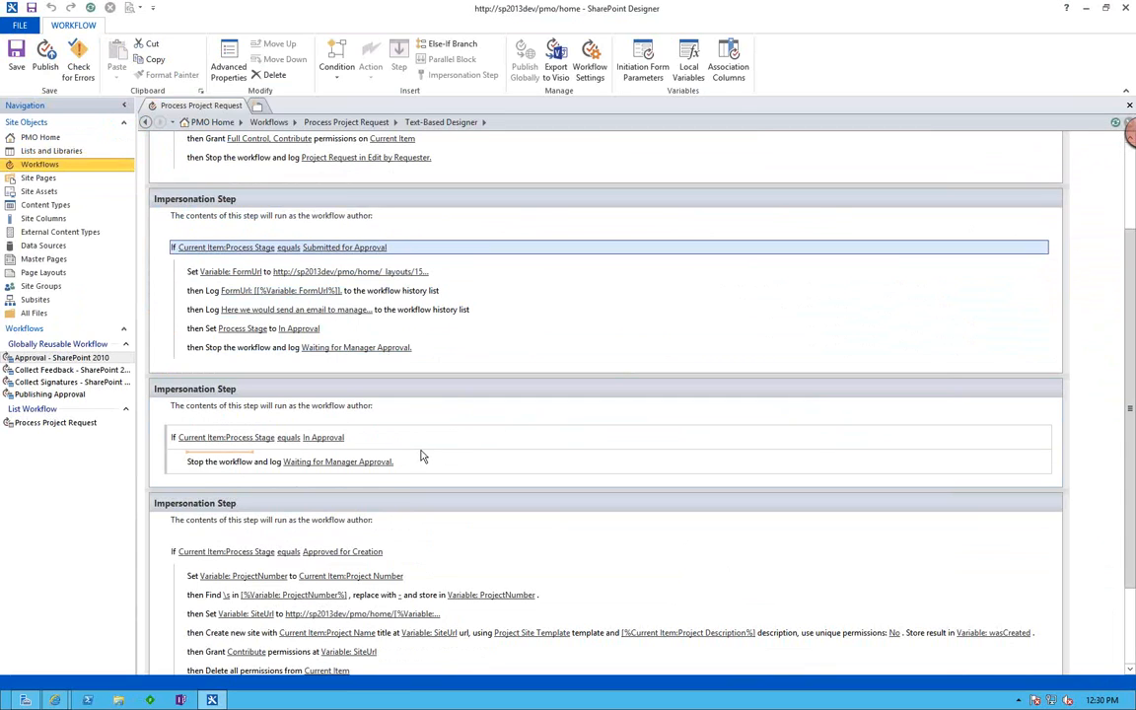
left_click(483, 311)
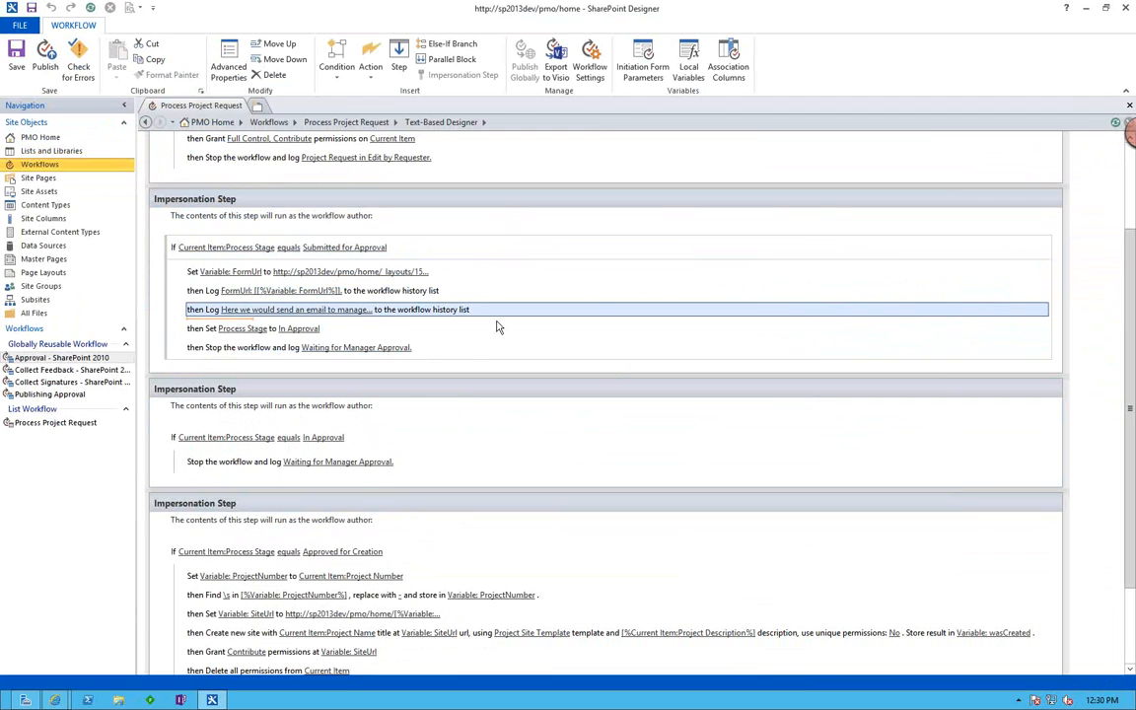
left_click(340, 329)
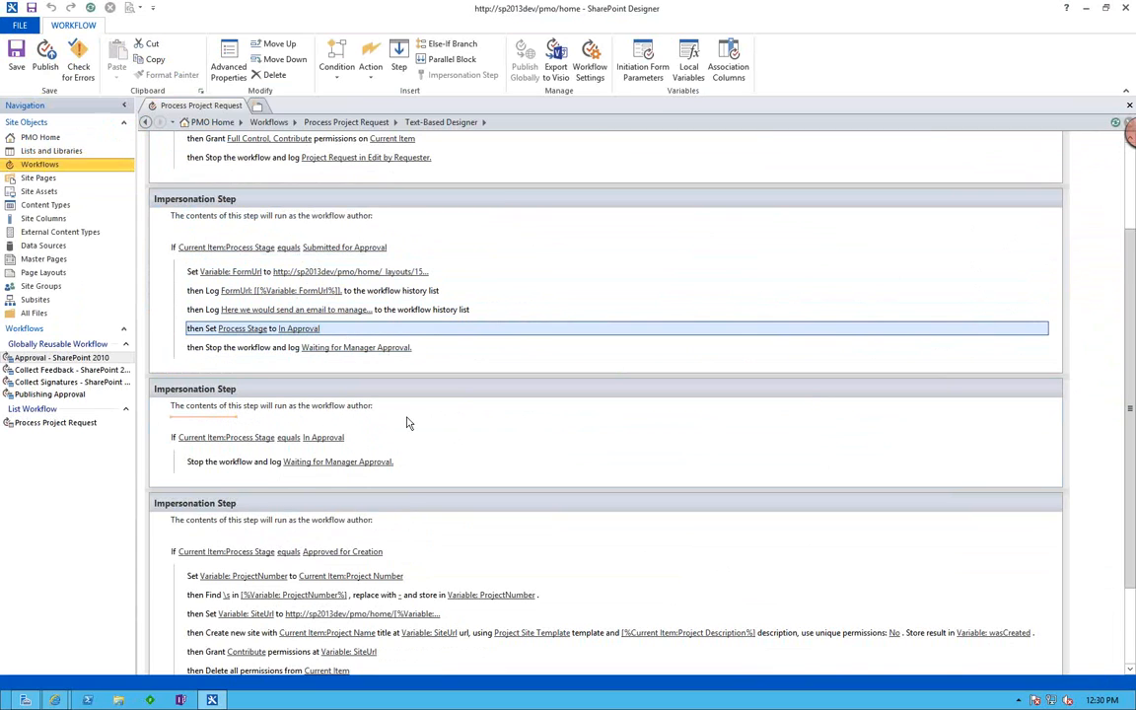
scroll(407, 423, "down", 1)
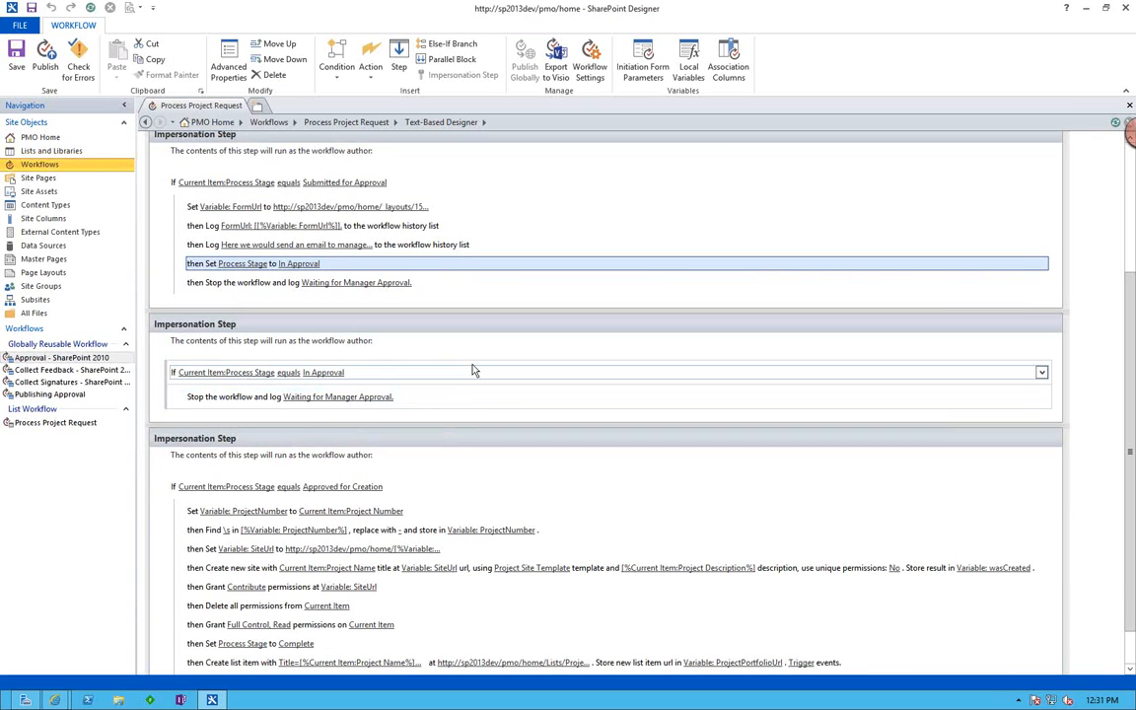
left_click(432, 375)
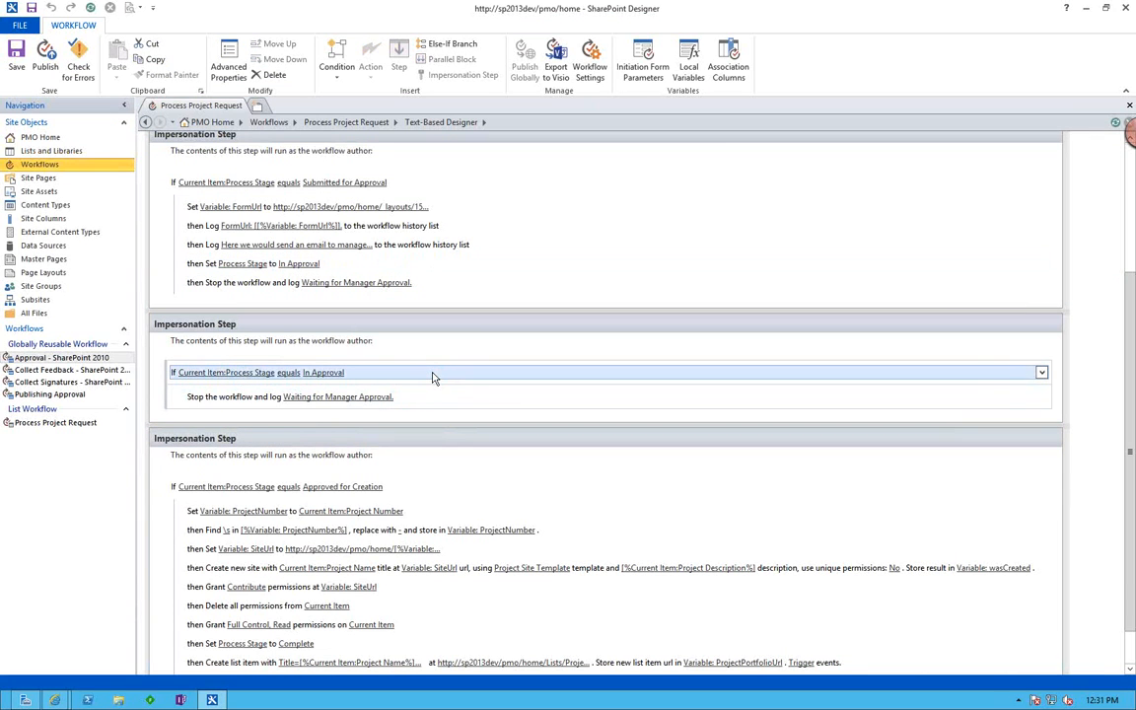
Switch to the Project Requests library, open the DEMO 123 request in its approval view, and approve it.
key("alt+Tab")
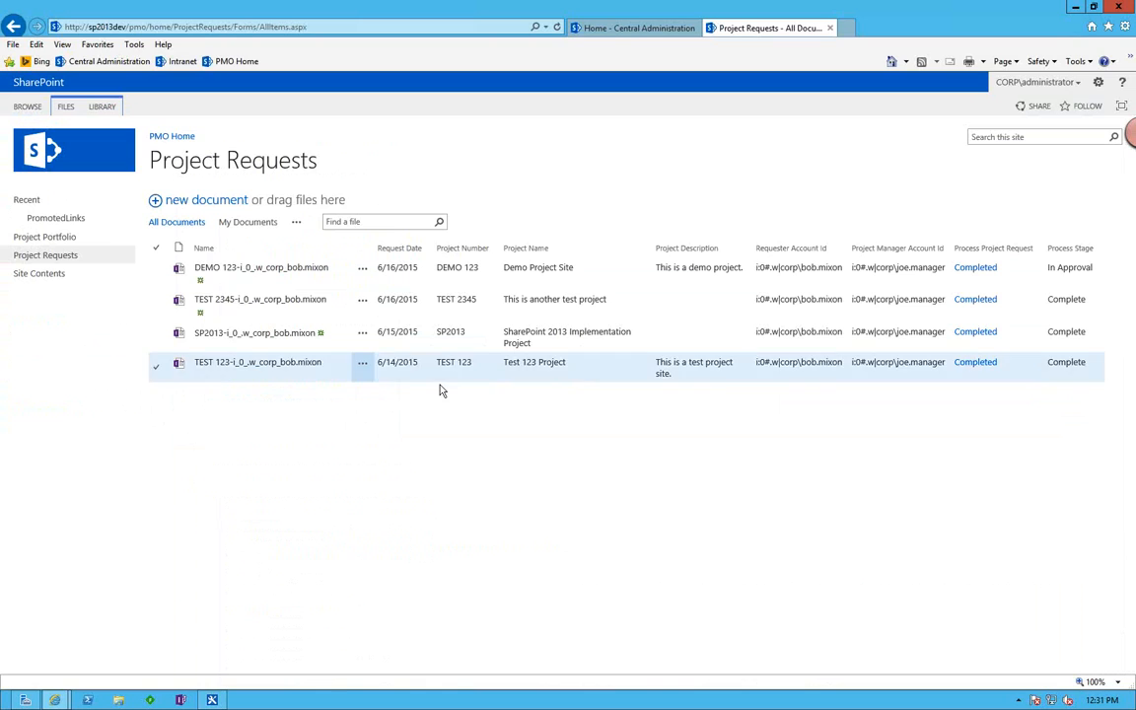
left_click(253, 271)
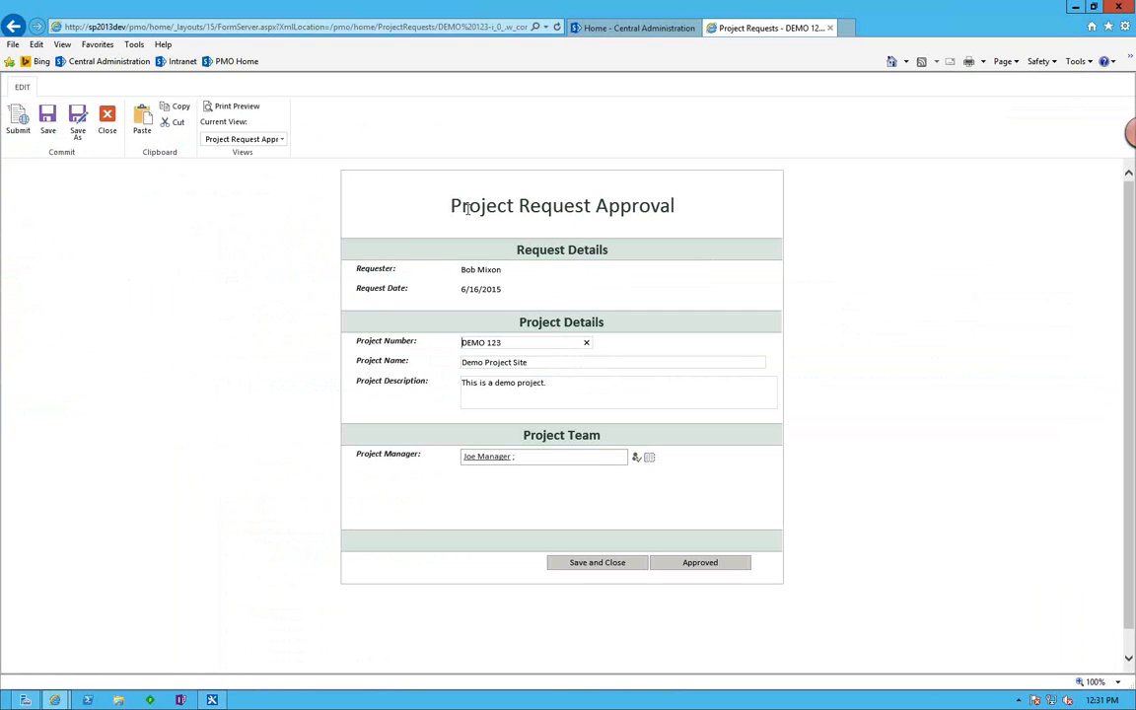
left_click_drag(422, 191, 633, 216)
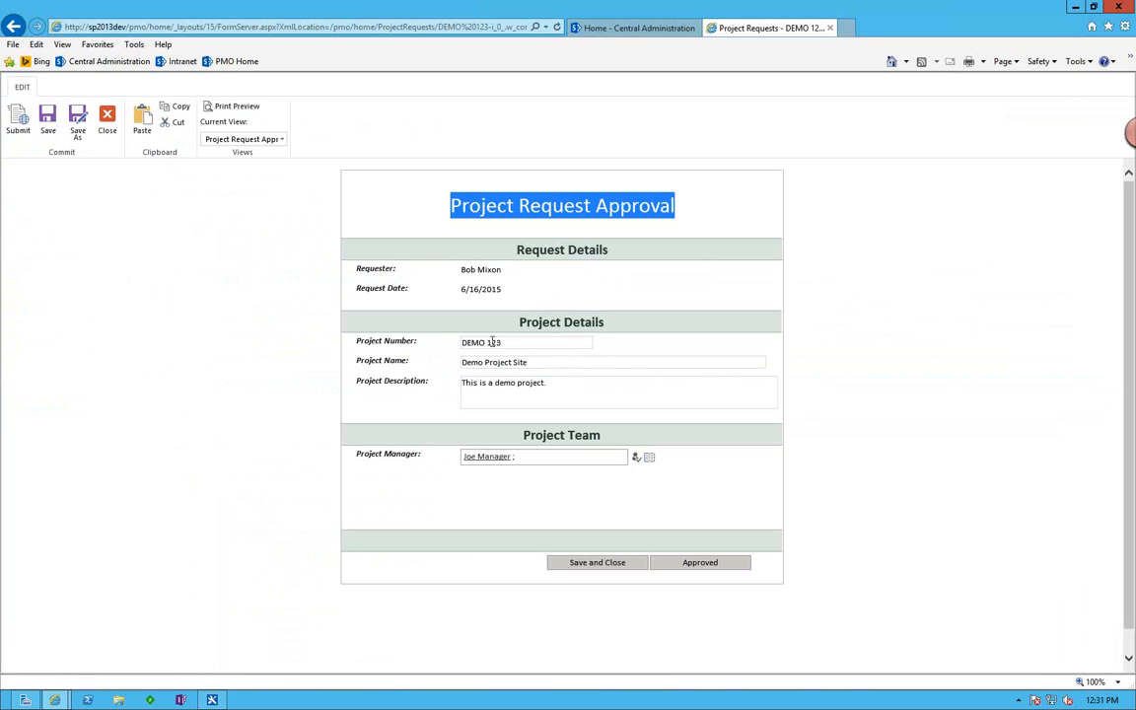
left_click(567, 383)
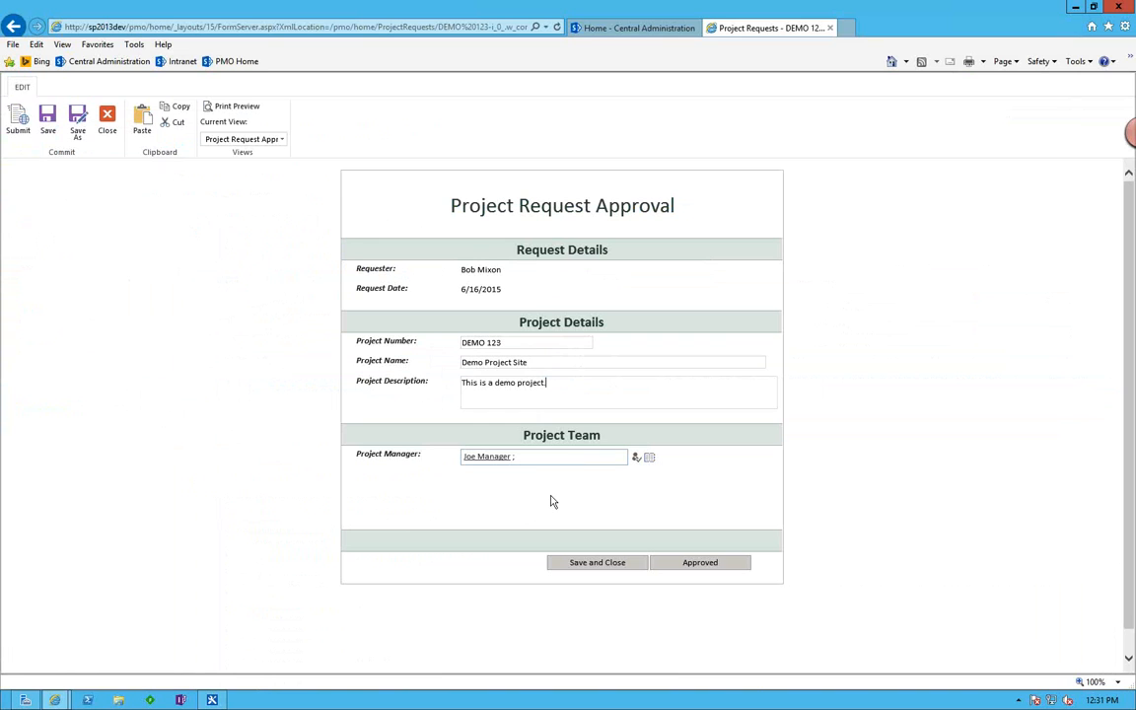
left_click(699, 562)
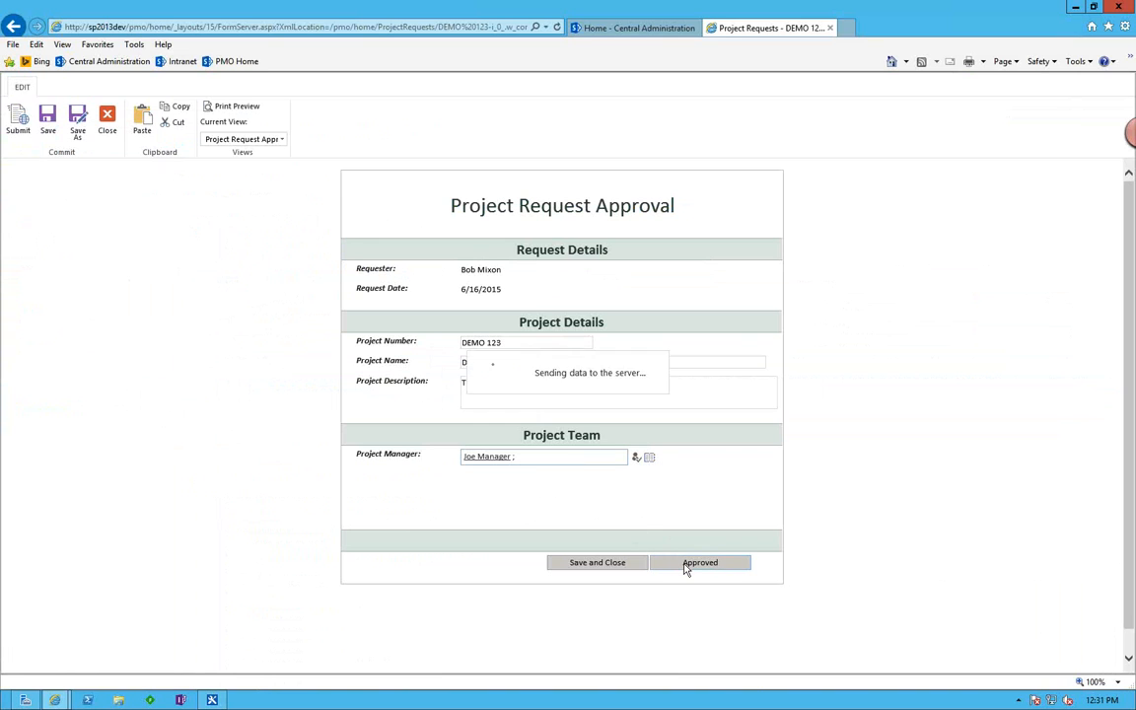
Switch to SharePoint Designer and review the Approved for Creation step's ProjectNumber assignment and its replacement of \s with a hyphen.
key("alt+Tab")
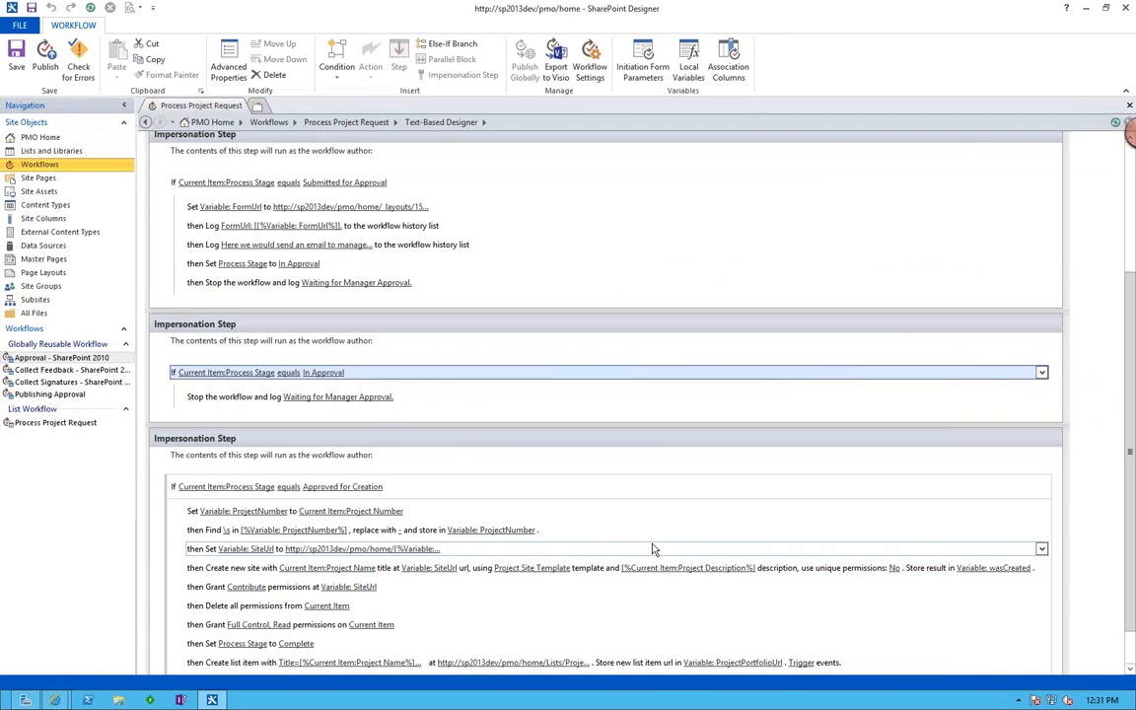
left_click(463, 458)
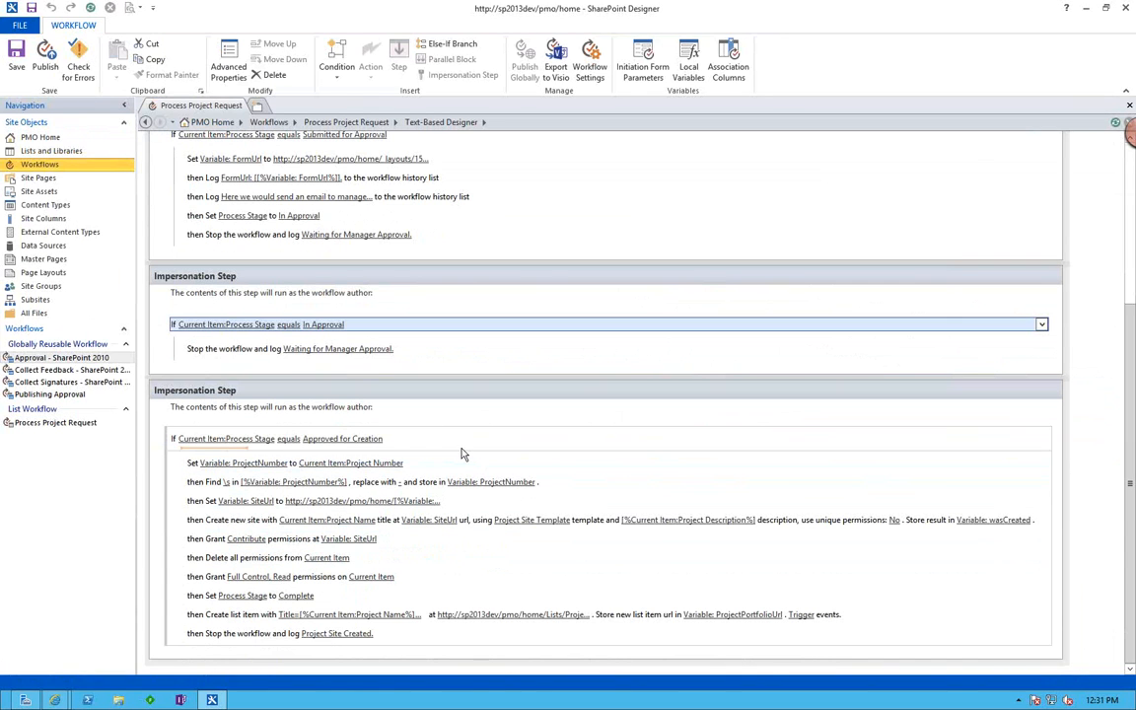
left_click(461, 464)
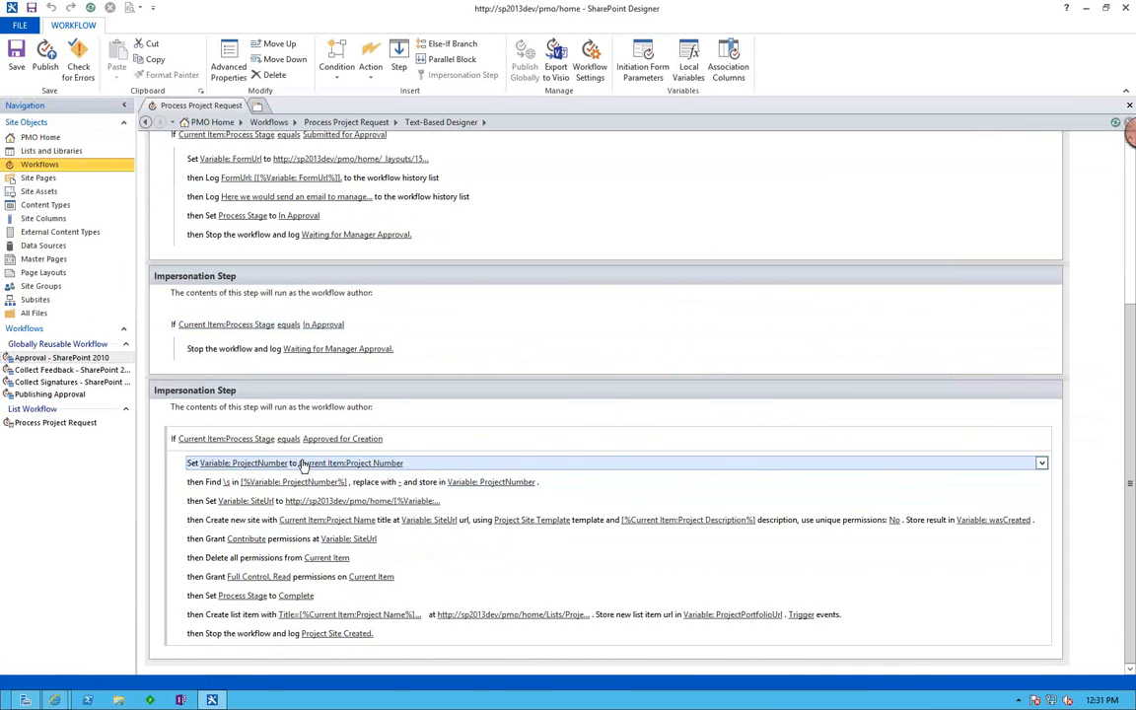
left_click(395, 481)
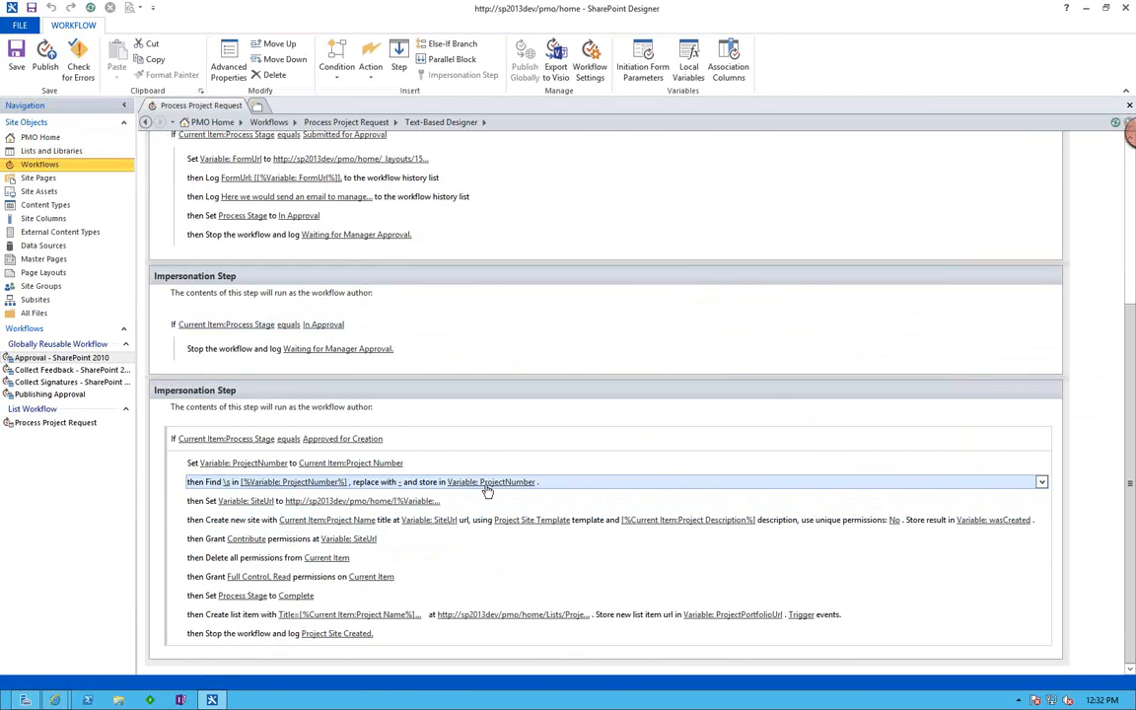
Check the DEMO 123 request in the Project Requests library, and inspect the SiteUrl variable's string in SharePoint Designer without changing it.
key("alt+Tab")
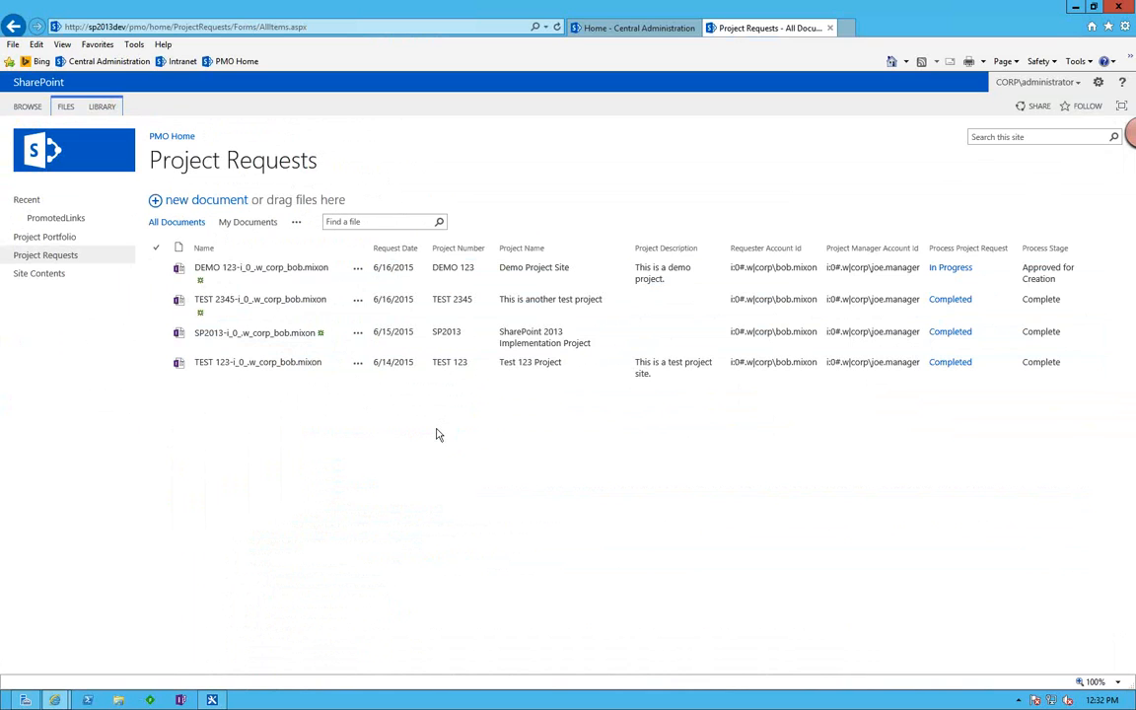
key("alt+Tab")
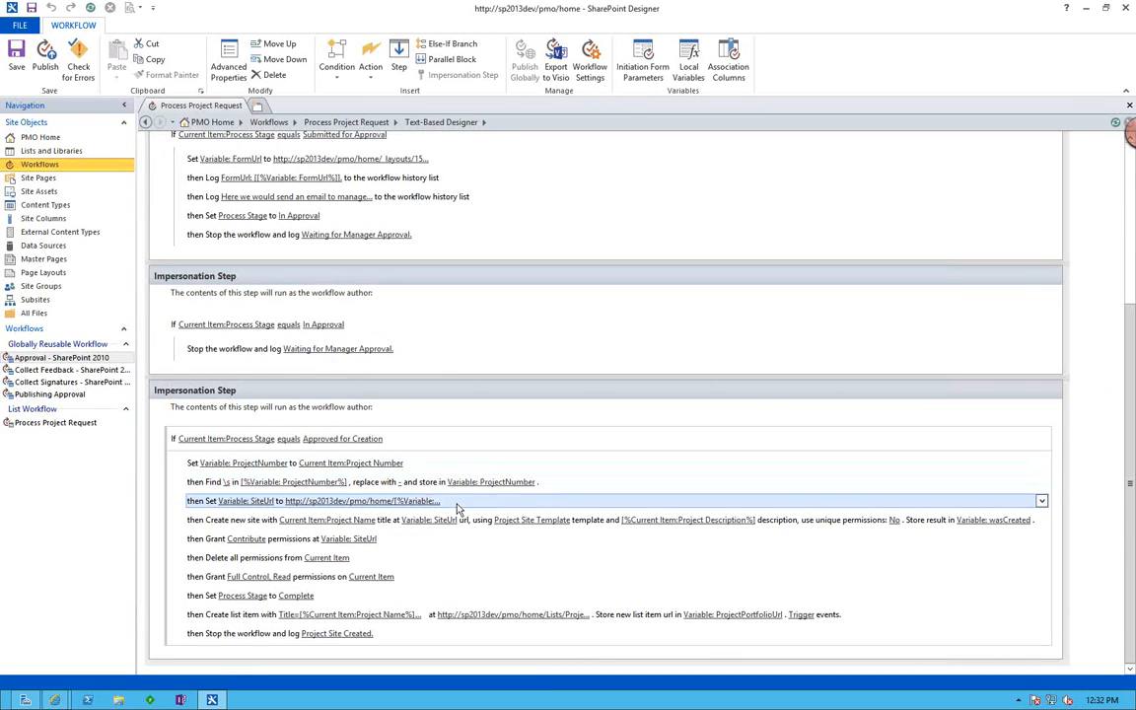
left_click(261, 503)
left_click(380, 505)
left_click(368, 502)
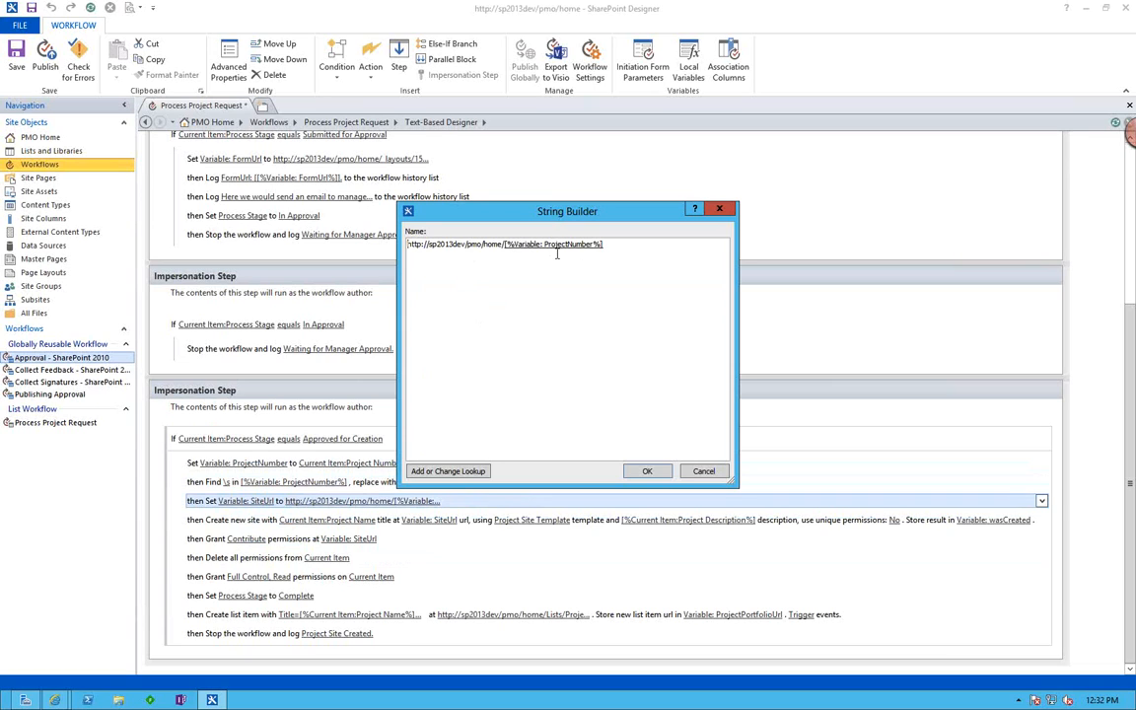
left_click(701, 471)
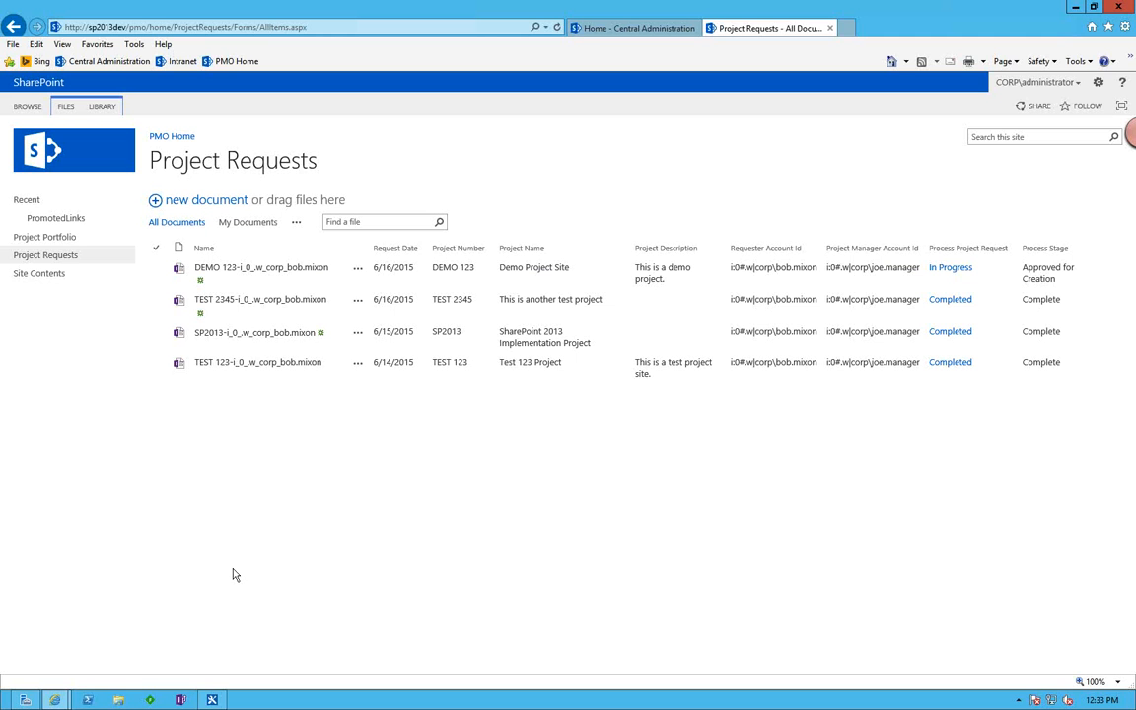
From the PMO site's contents in the browser, open the Demo Project Site subsite.
left_click(40, 274)
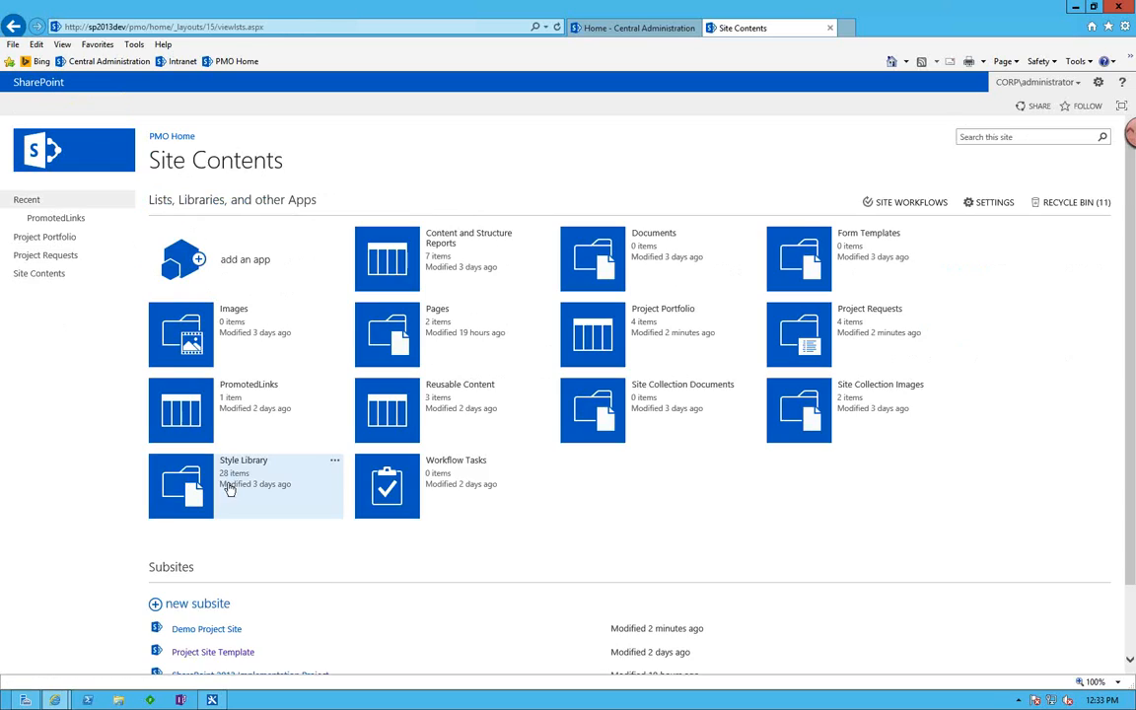
scroll(227, 484, "down", 2)
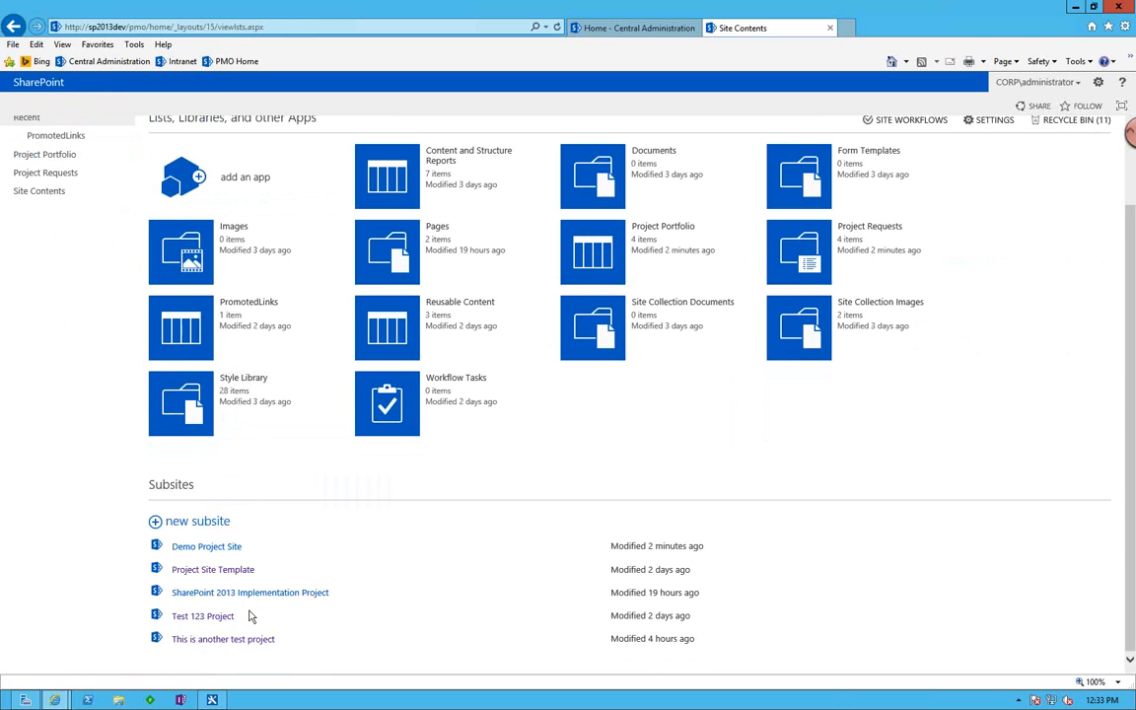
left_click(221, 550)
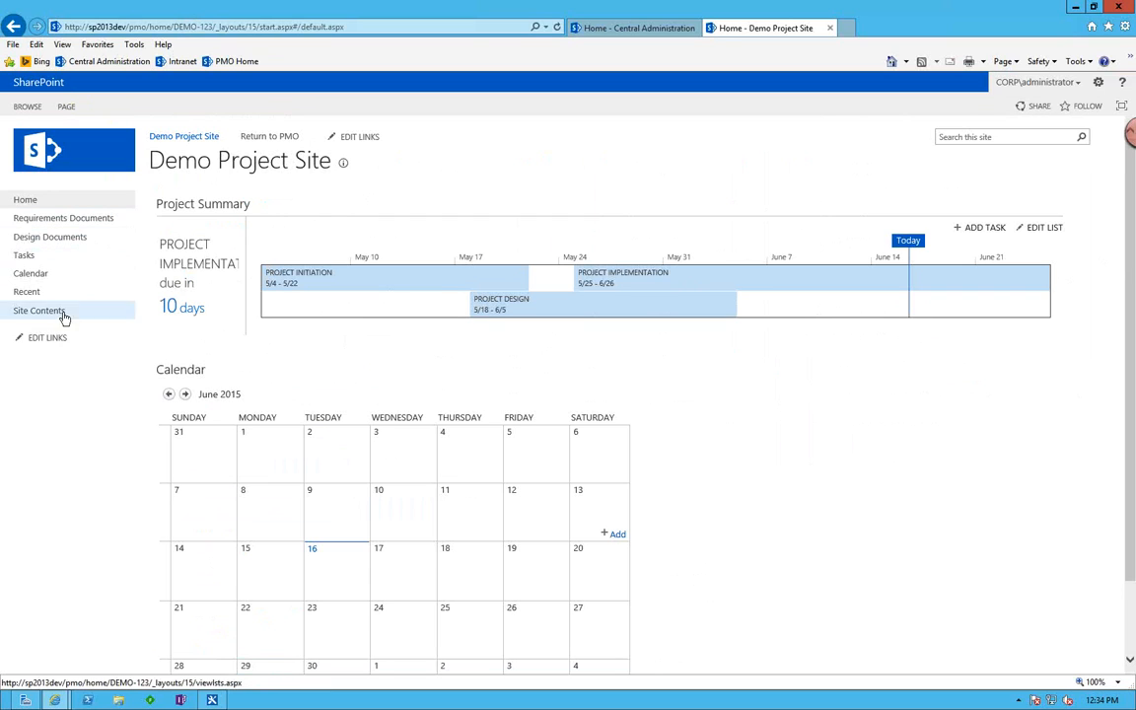
Open the Demo Project Site's title, description and logo settings and highlight the site description.
left_click(1098, 82)
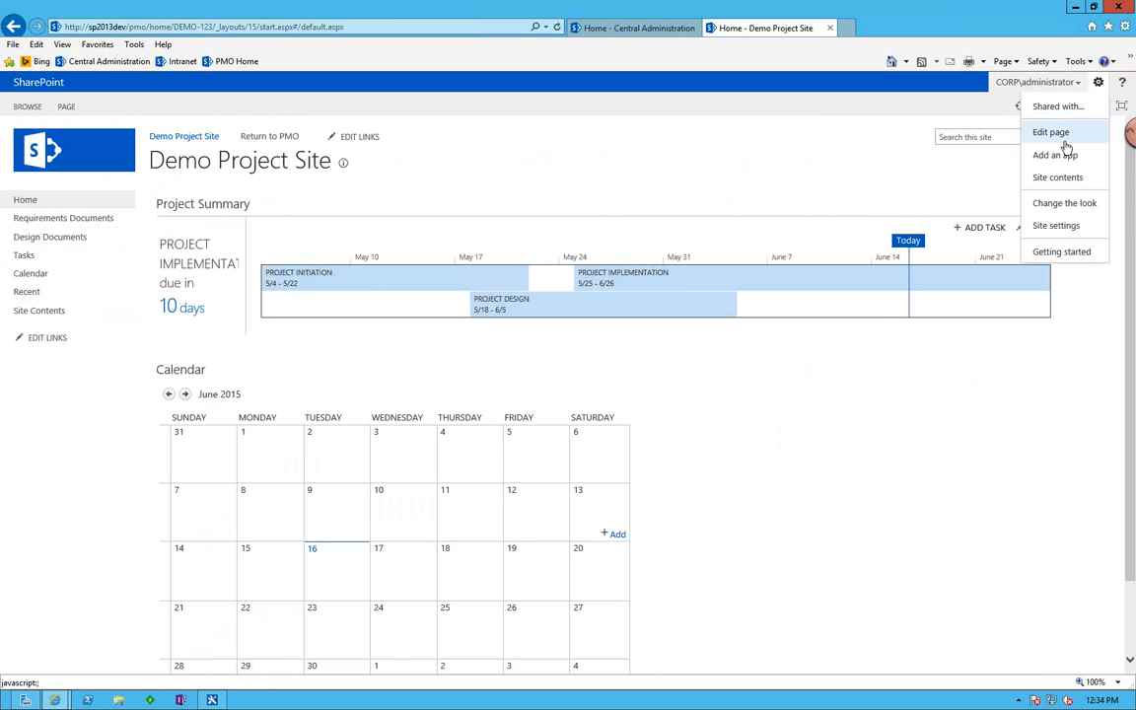
left_click(1057, 229)
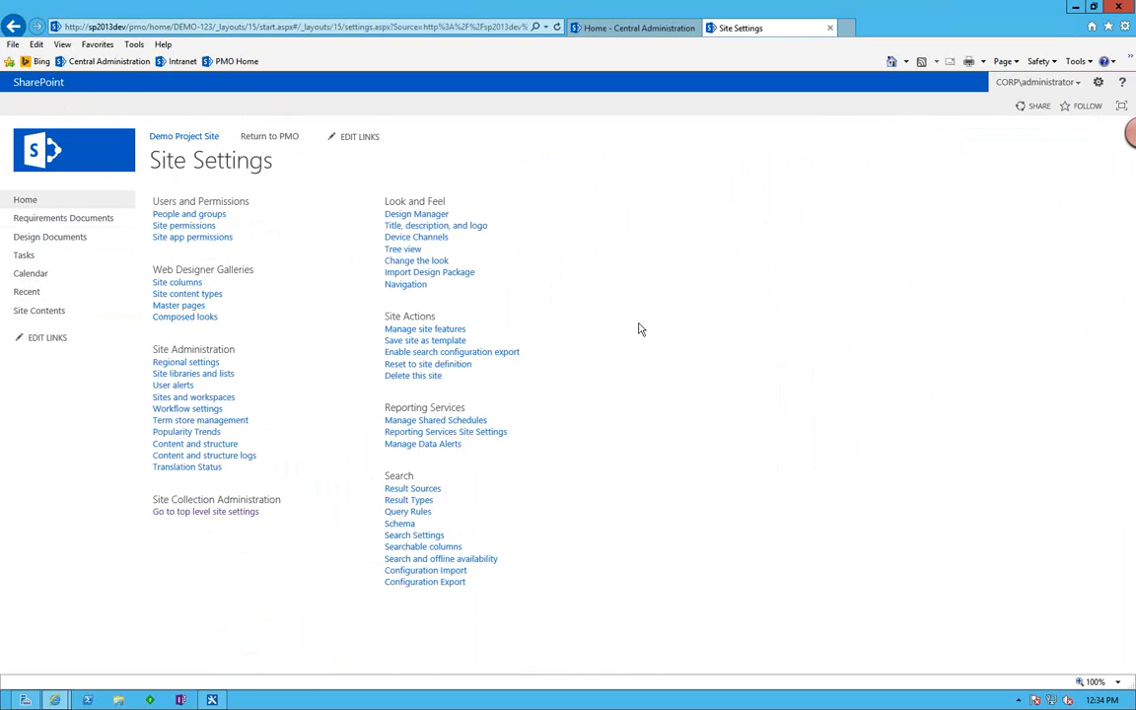
left_click(433, 226)
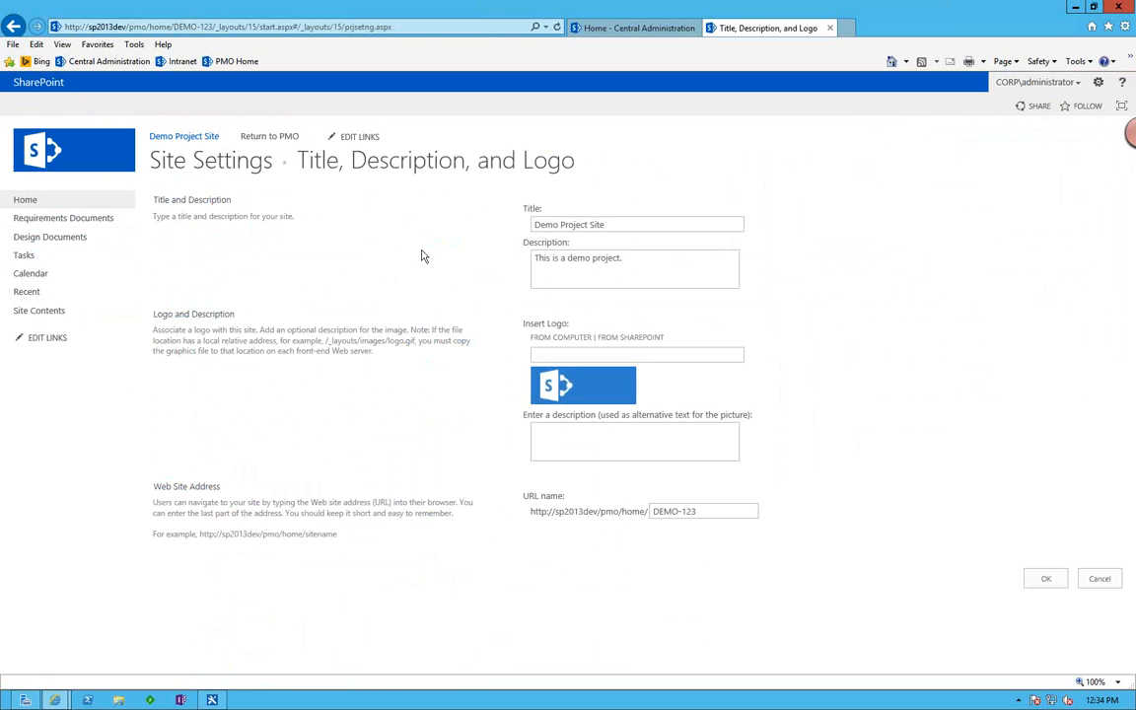
left_click_drag(618, 257, 521, 257)
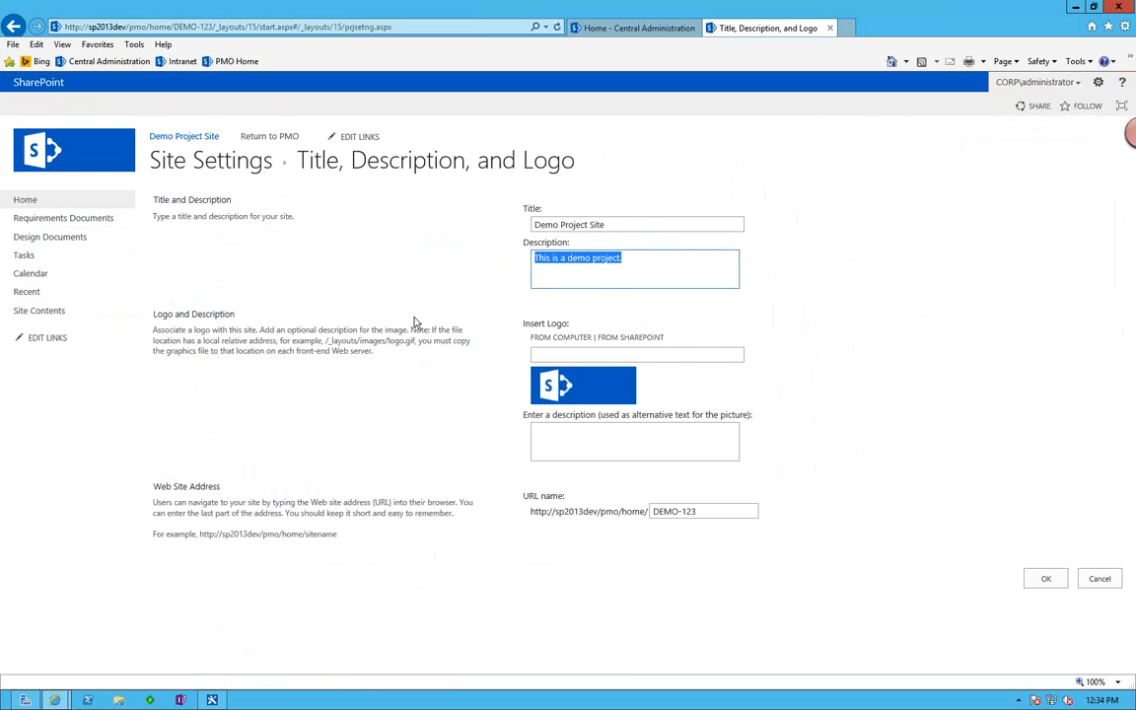
In SharePoint Designer, inspect which user the Grant Contribute permissions action covers, and close its permissions list unchanged.
key("alt+Tab")
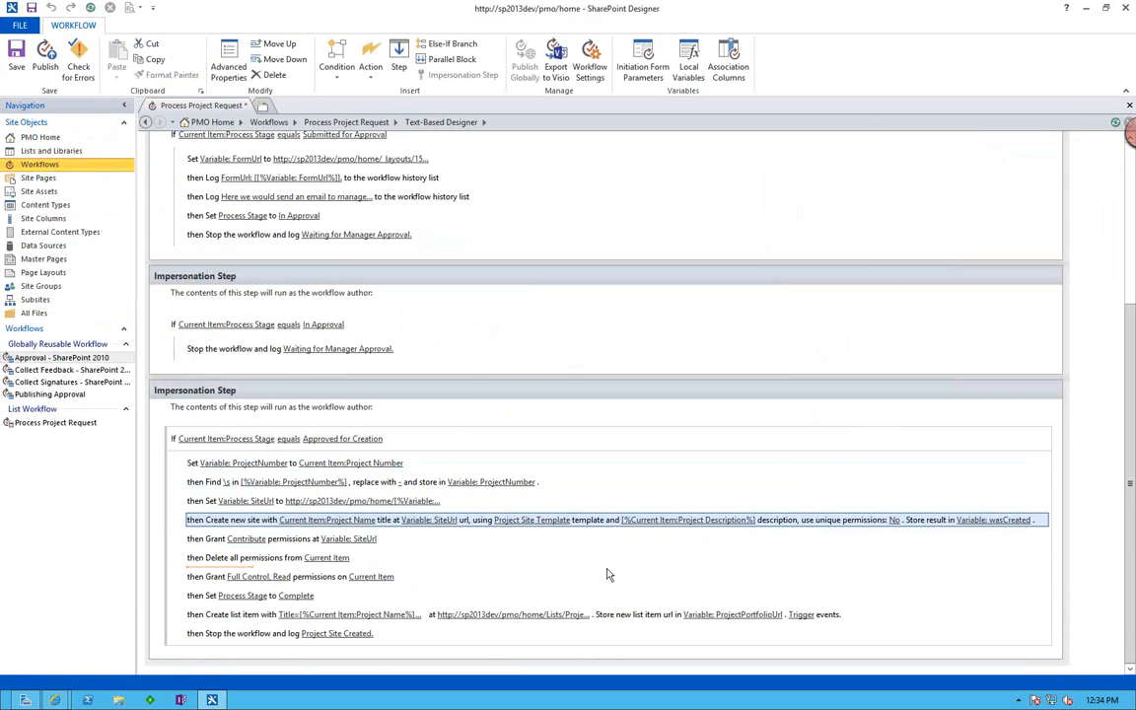
left_click(443, 541)
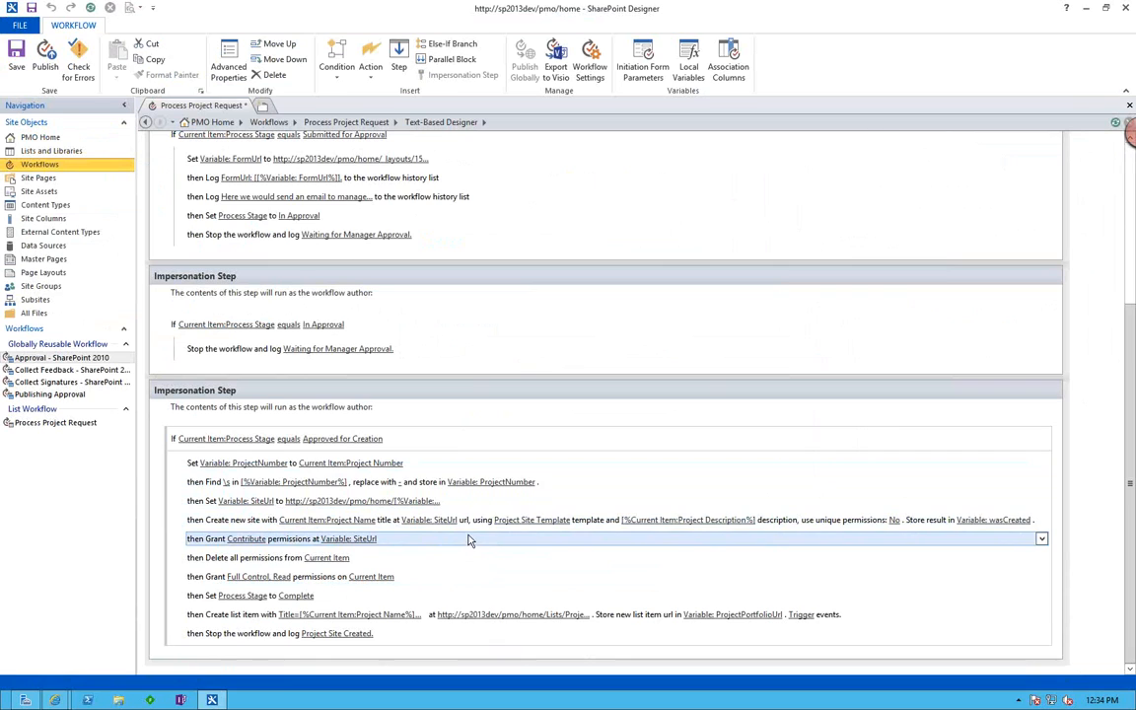
left_click(235, 542)
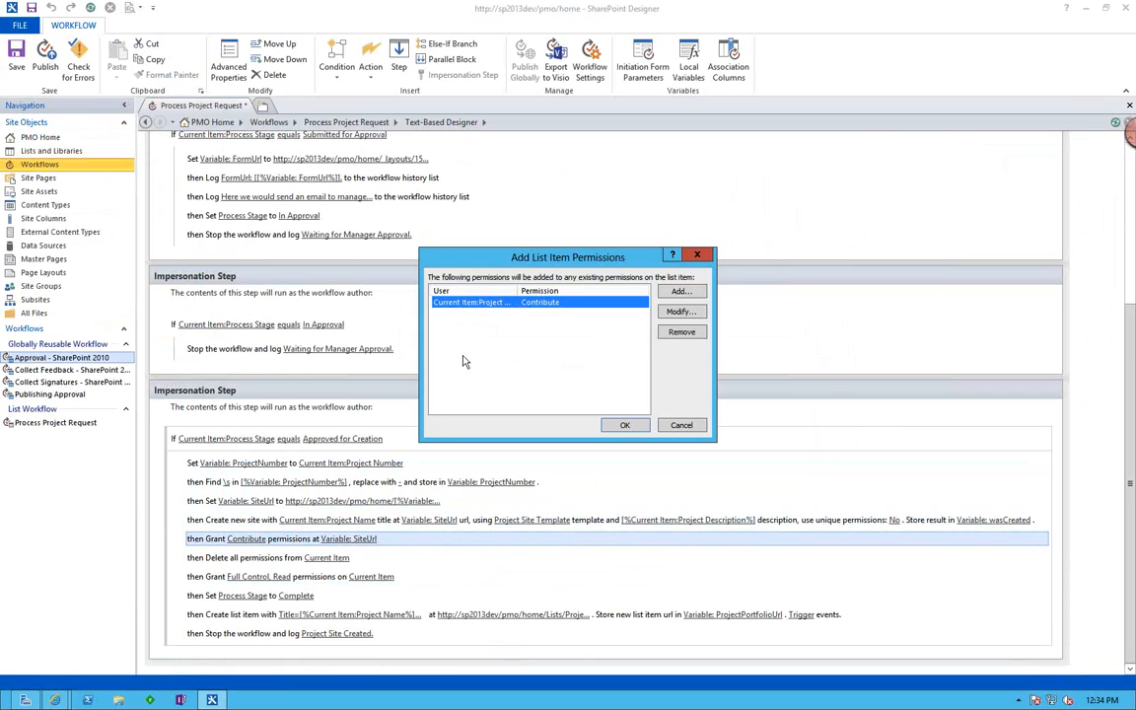
left_click_drag(518, 293, 553, 292)
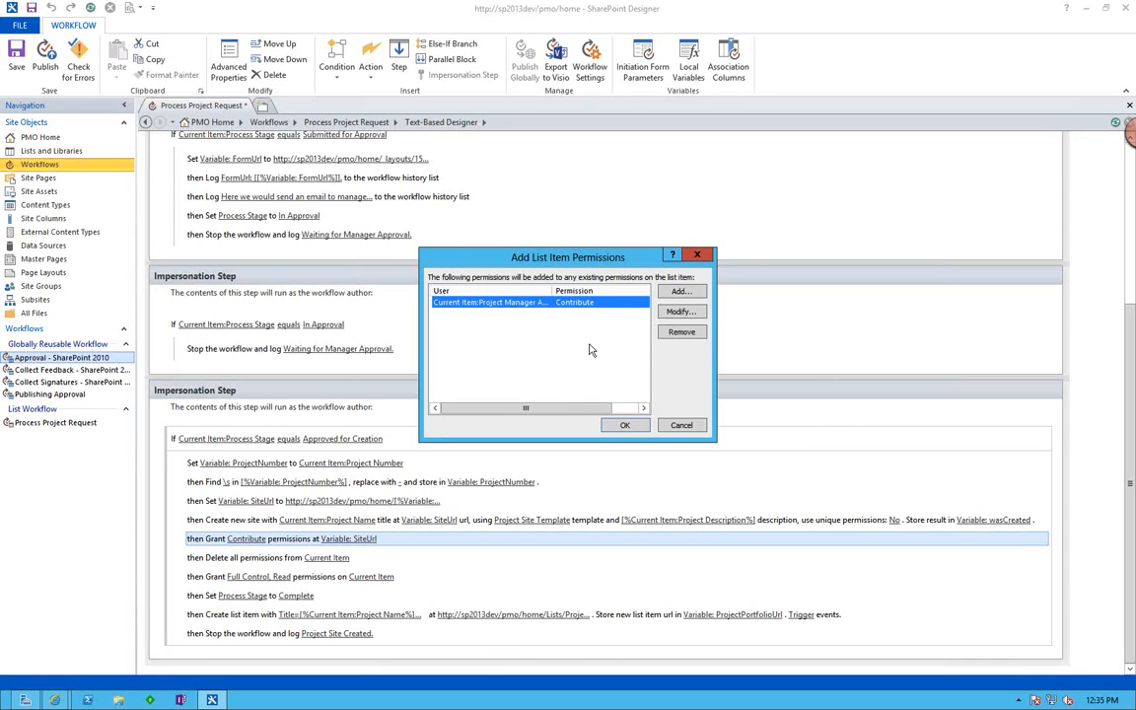
left_click(682, 425)
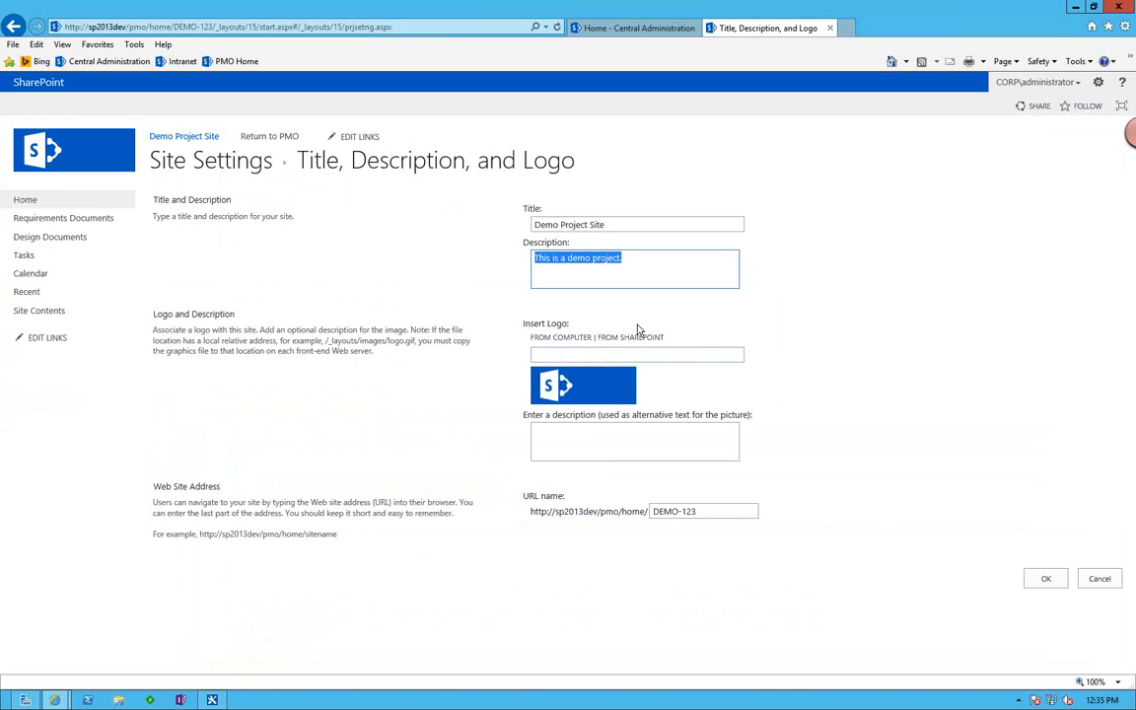
Open the Demo Project Site's site permissions in the browser and check the project manager's user type and permission level.
left_click(1098, 82)
left_click(1047, 207)
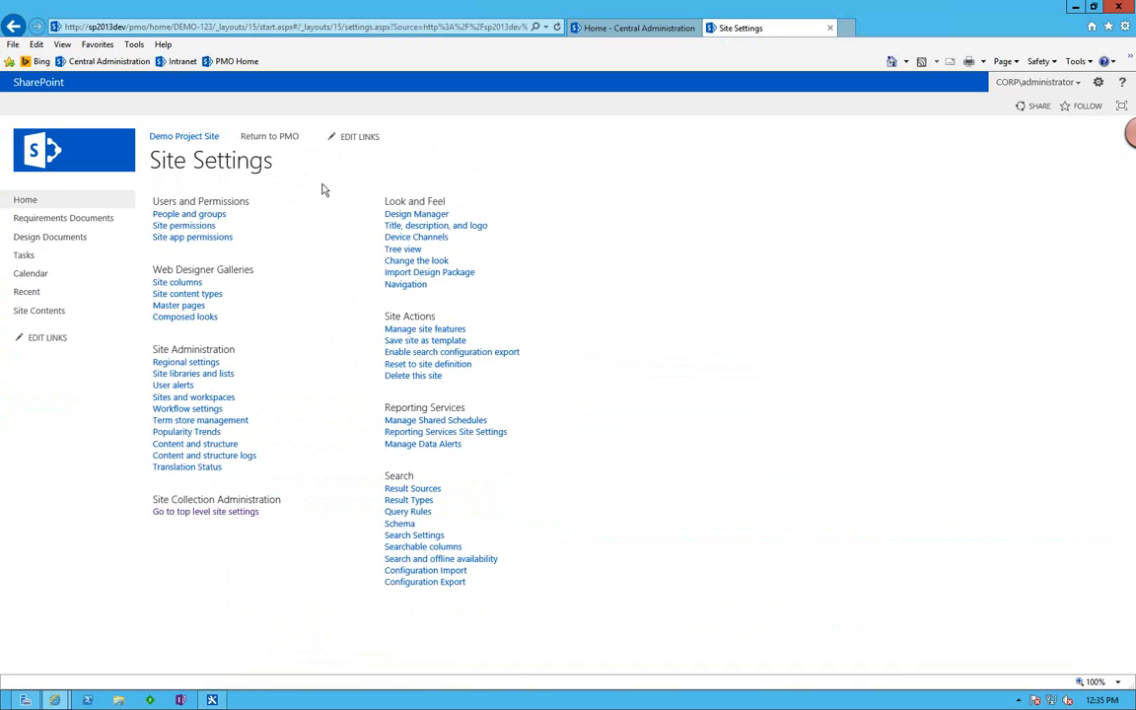
left_click(194, 229)
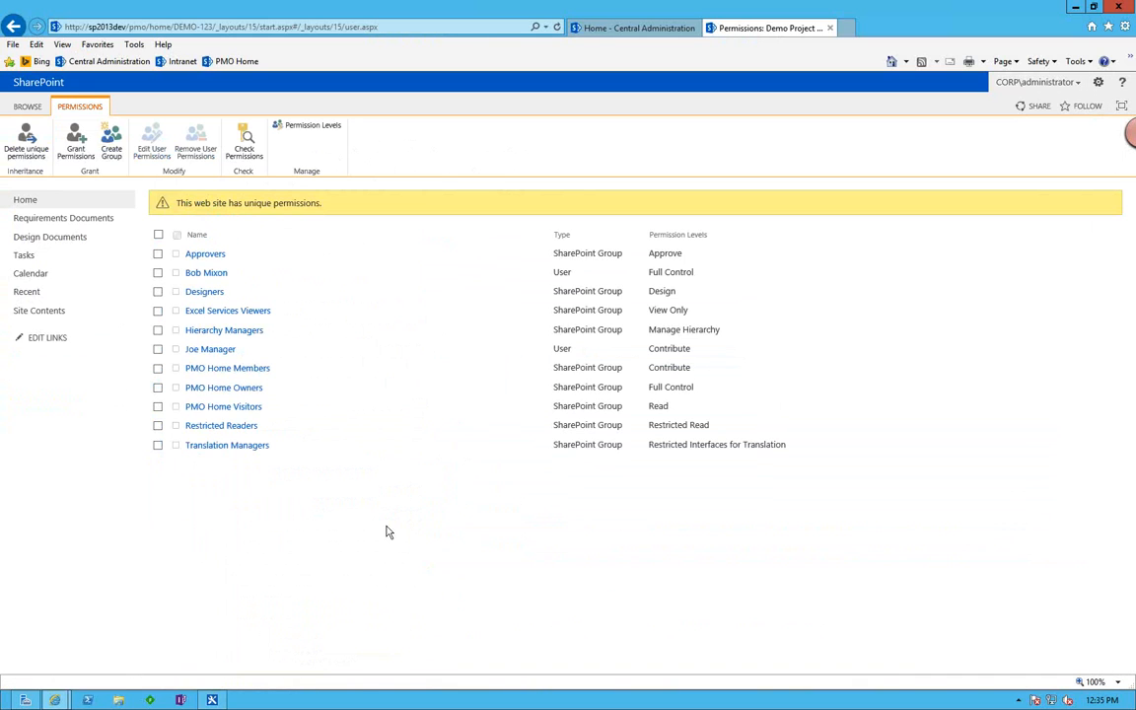
double_click(667, 350)
double_click(562, 349)
In SharePoint Designer, view the available workflow actions, and review the actions from deleting the current item's permissions through creating the portfolio list item.
key("alt+Tab")
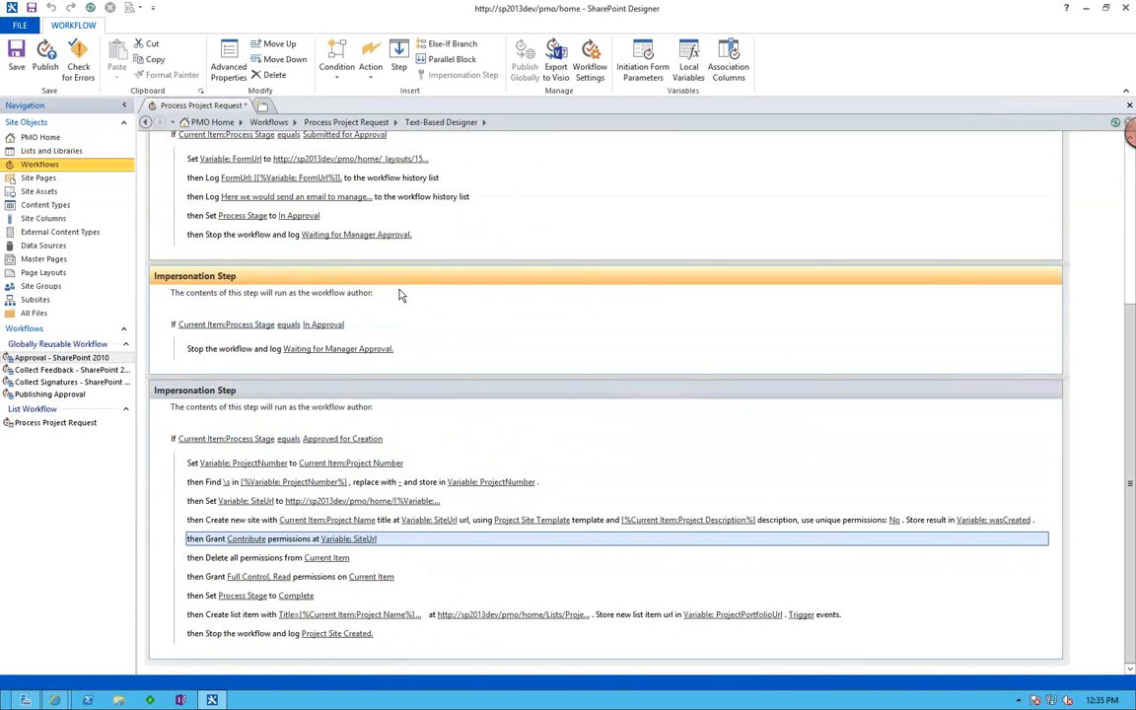
left_click(370, 61)
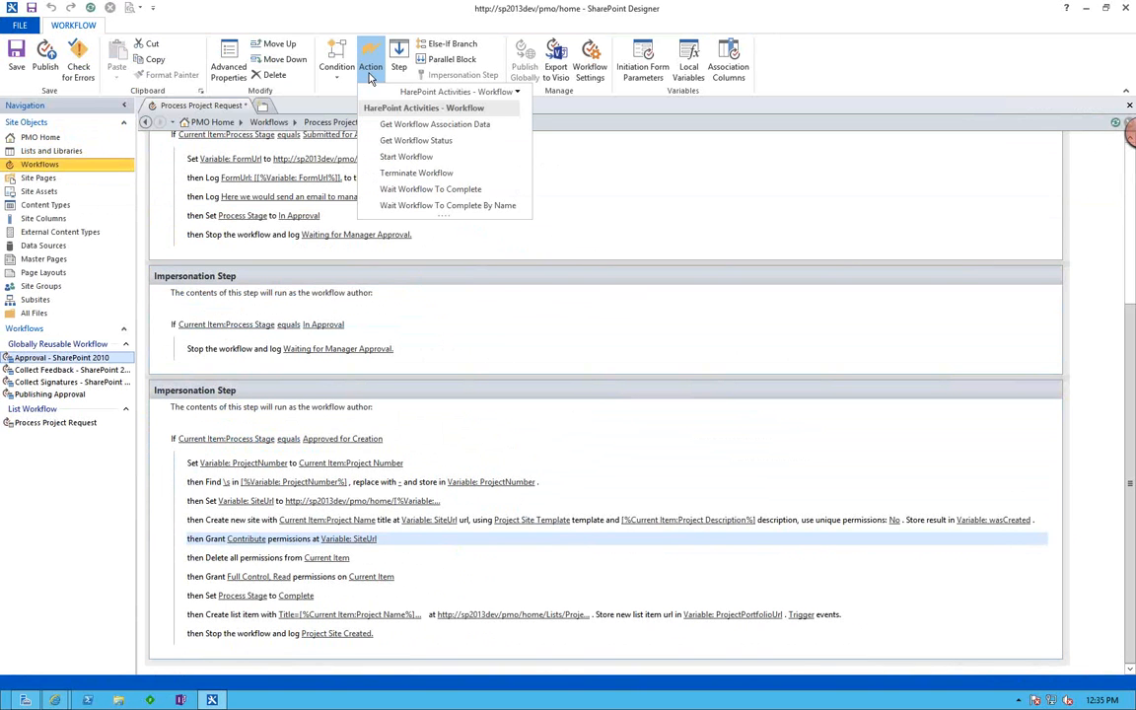
left_click(586, 118)
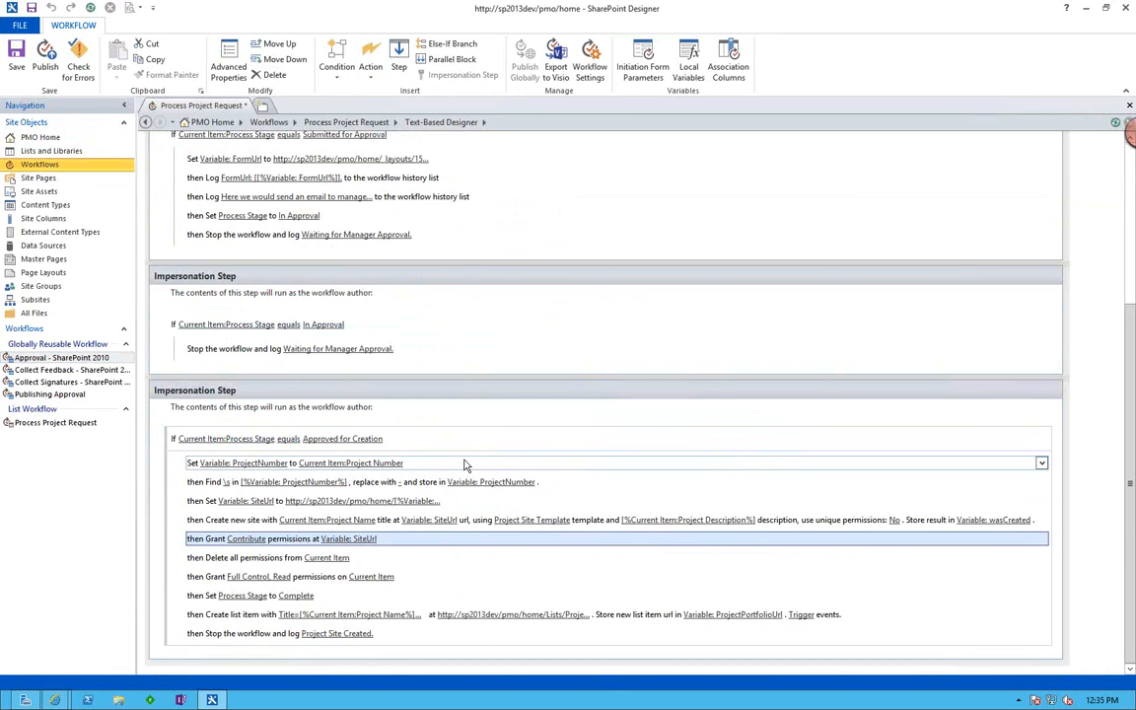
left_click(386, 562)
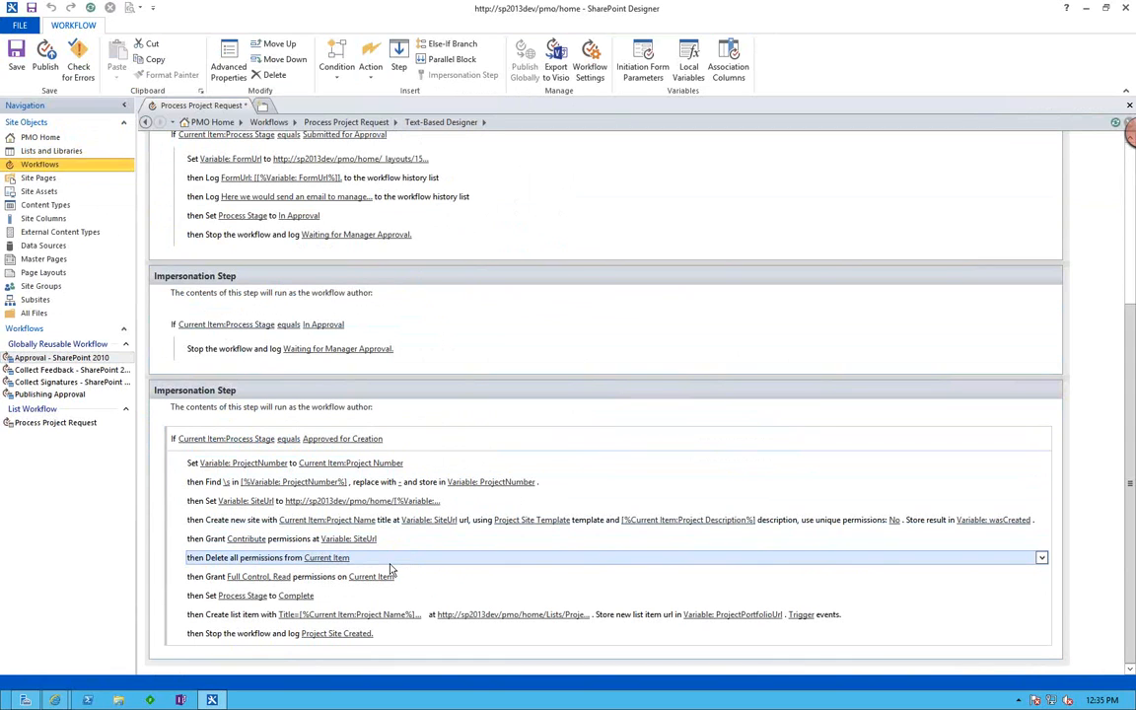
left_click(347, 597)
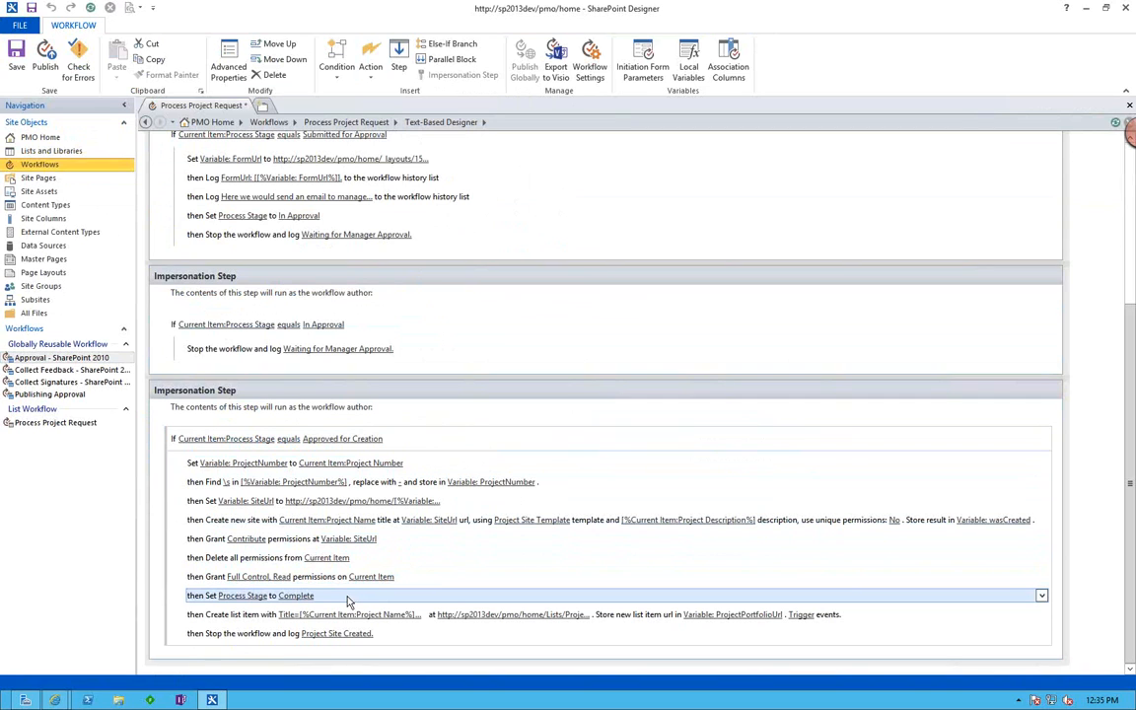
left_click(261, 616)
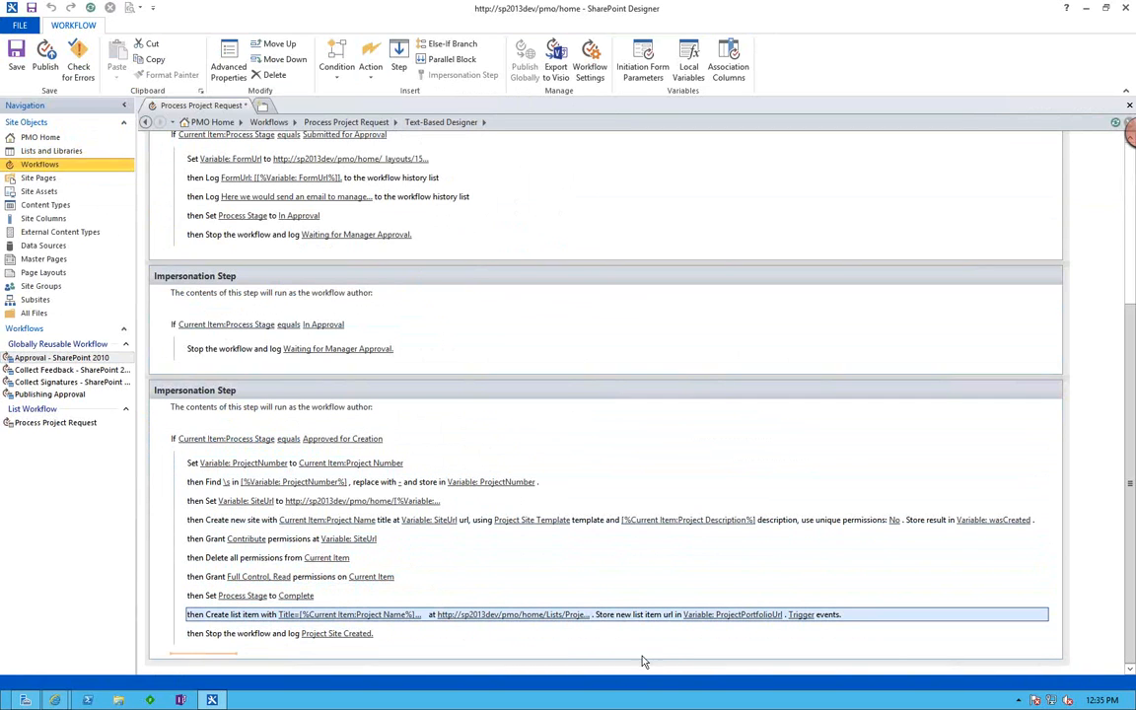
Return to PMO Home in the browser and check the Demo Project Site entry in Project Portfolio by following its Project Site link.
key("alt+Tab")
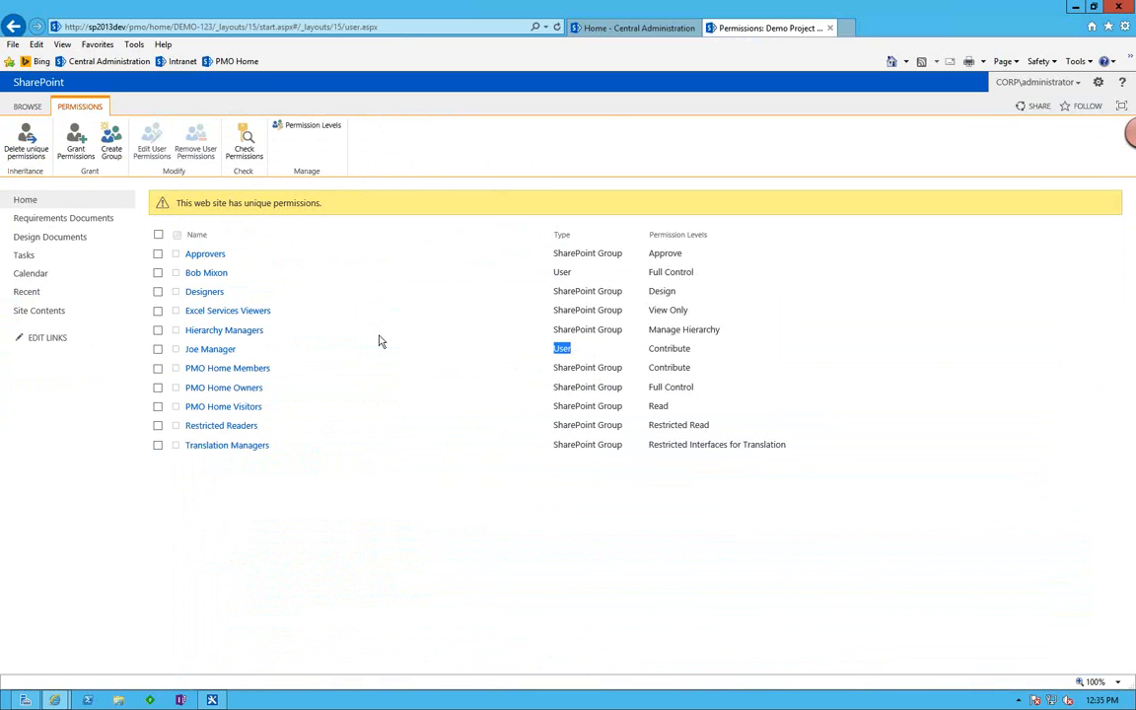
left_click(19, 107)
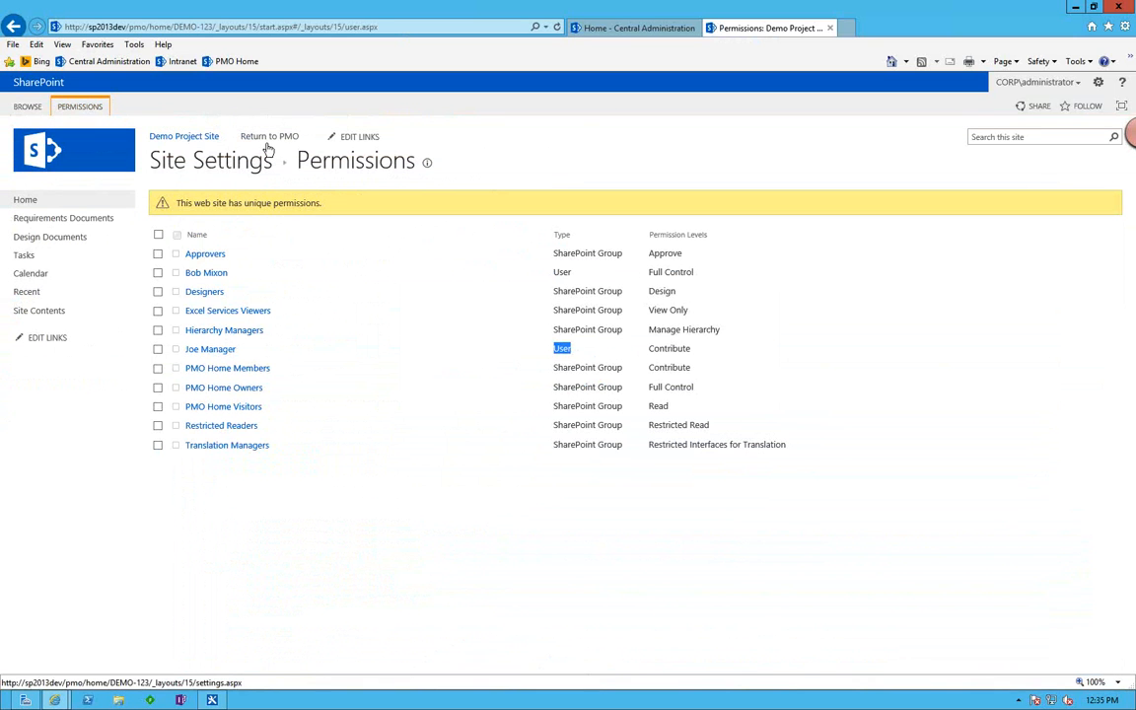
left_click(273, 139)
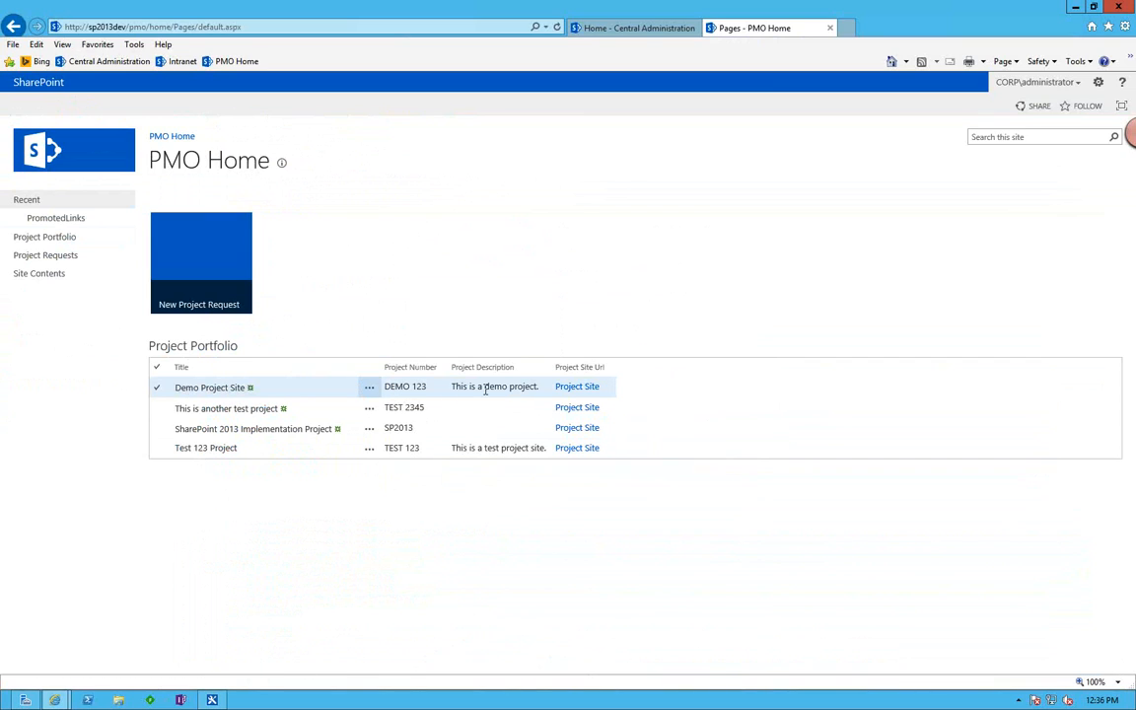
left_click(588, 387)
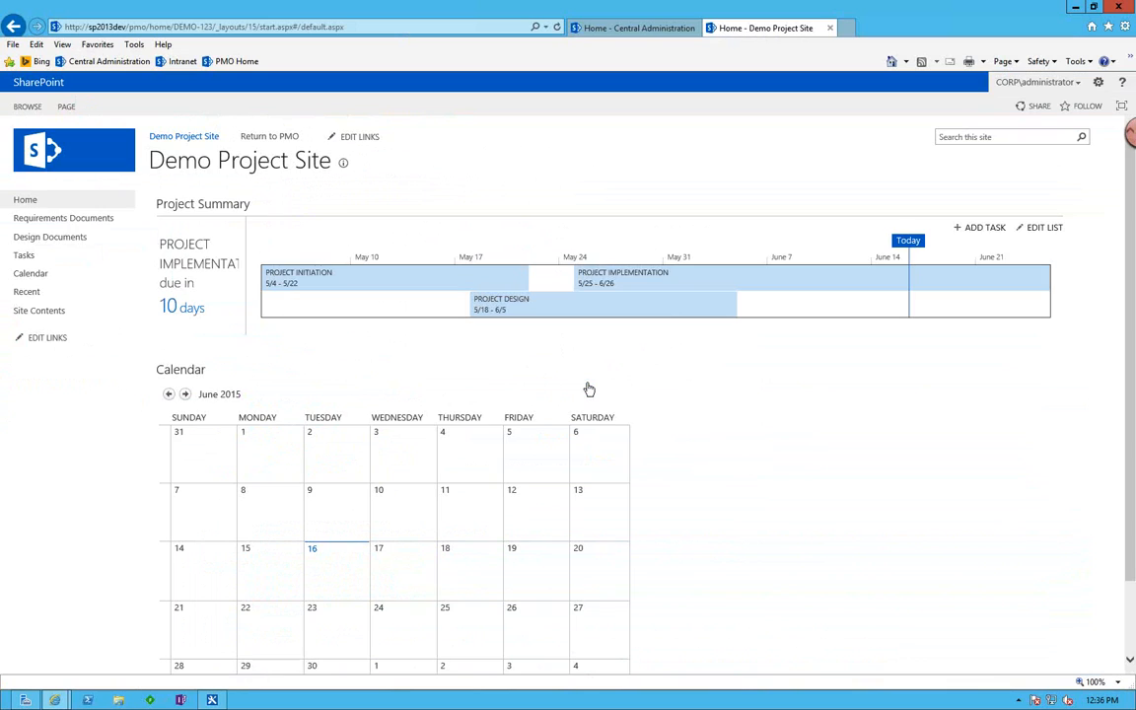
left_click(14, 27)
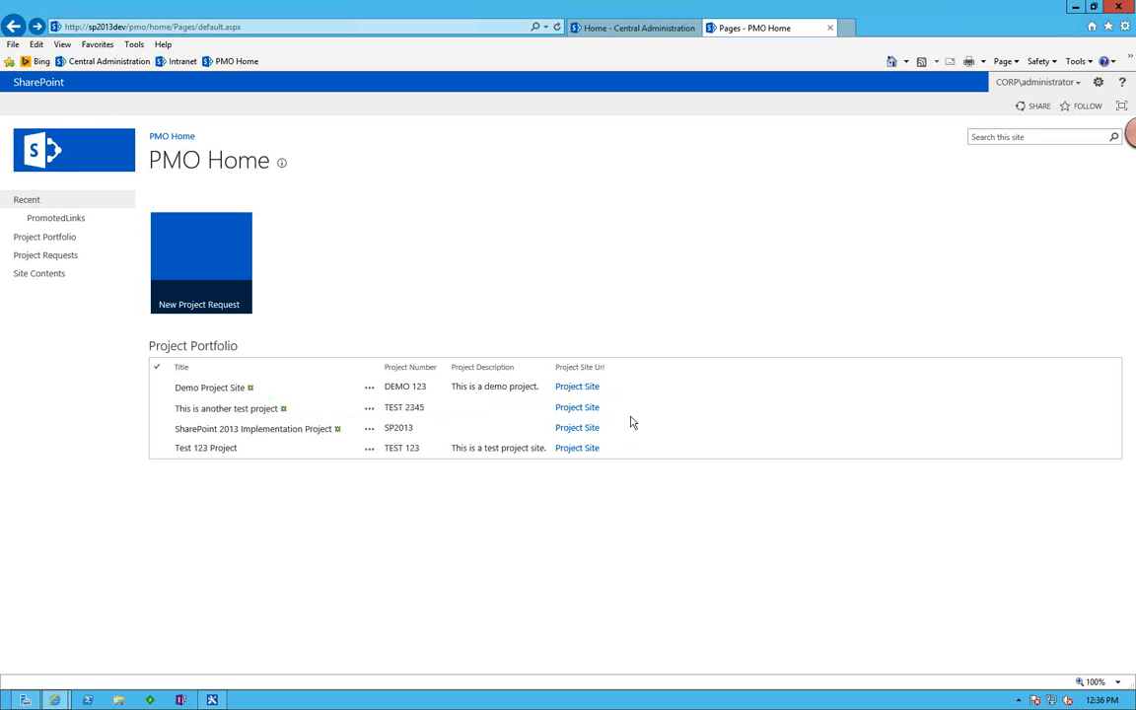
key("alt+Tab")
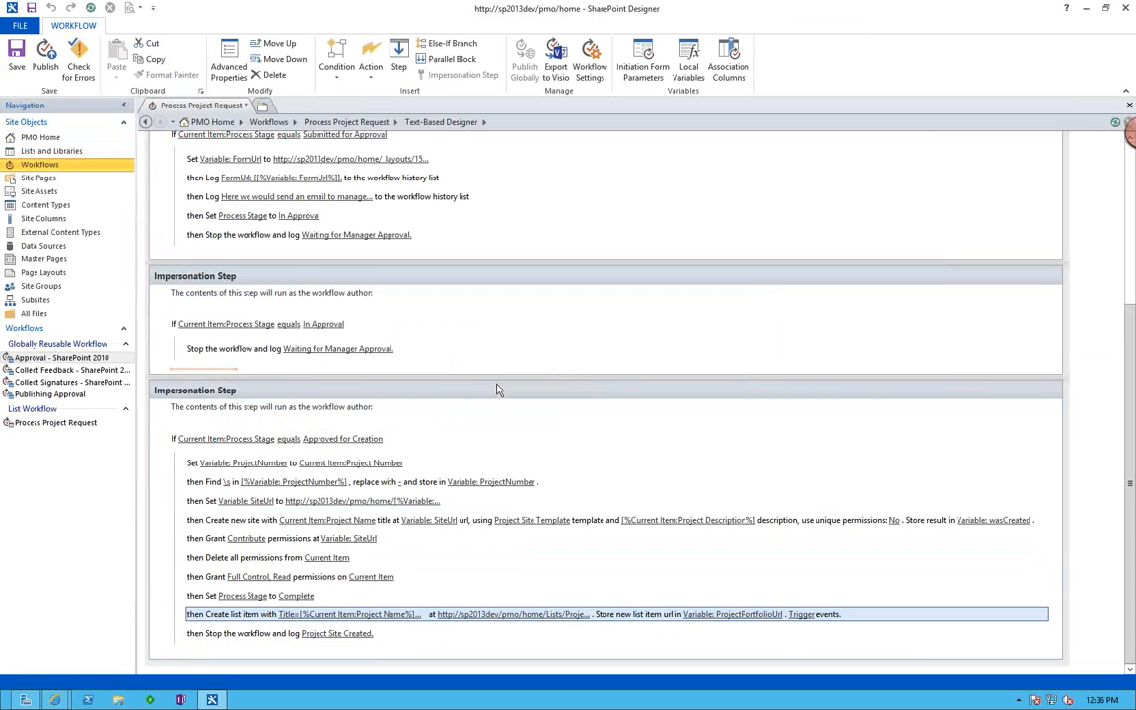
key("alt+Tab")
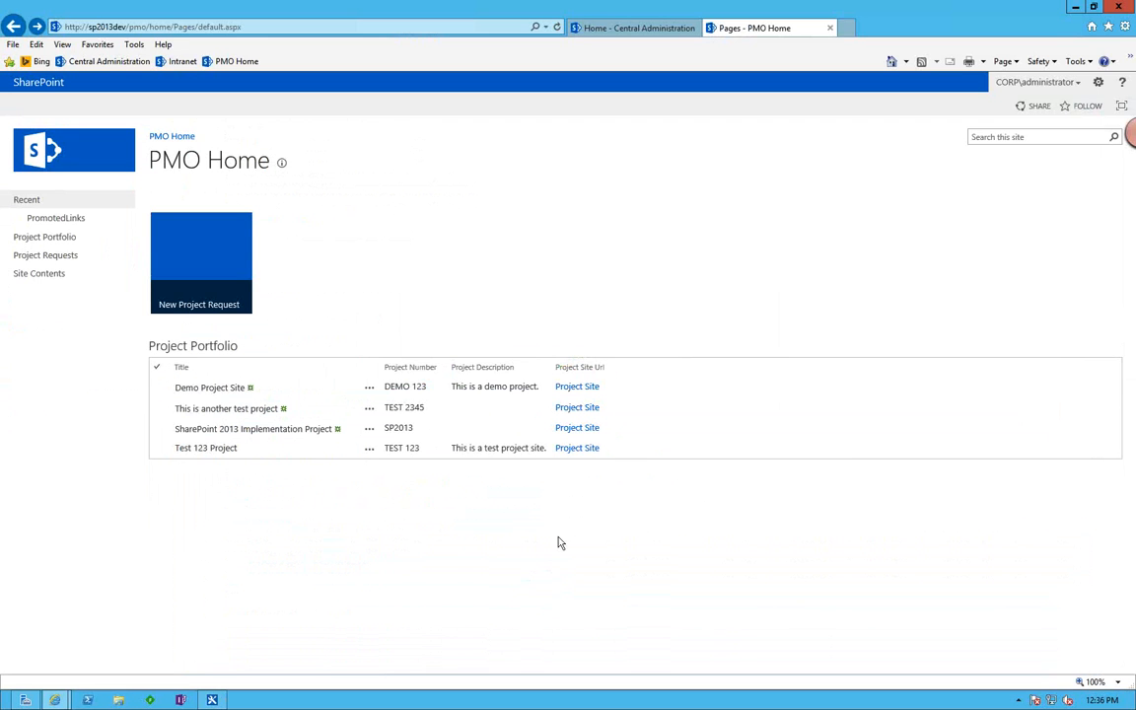
Open the Demo Project Site entry in Project Portfolio to check its details, and return to PMO Home.
left_click(234, 386)
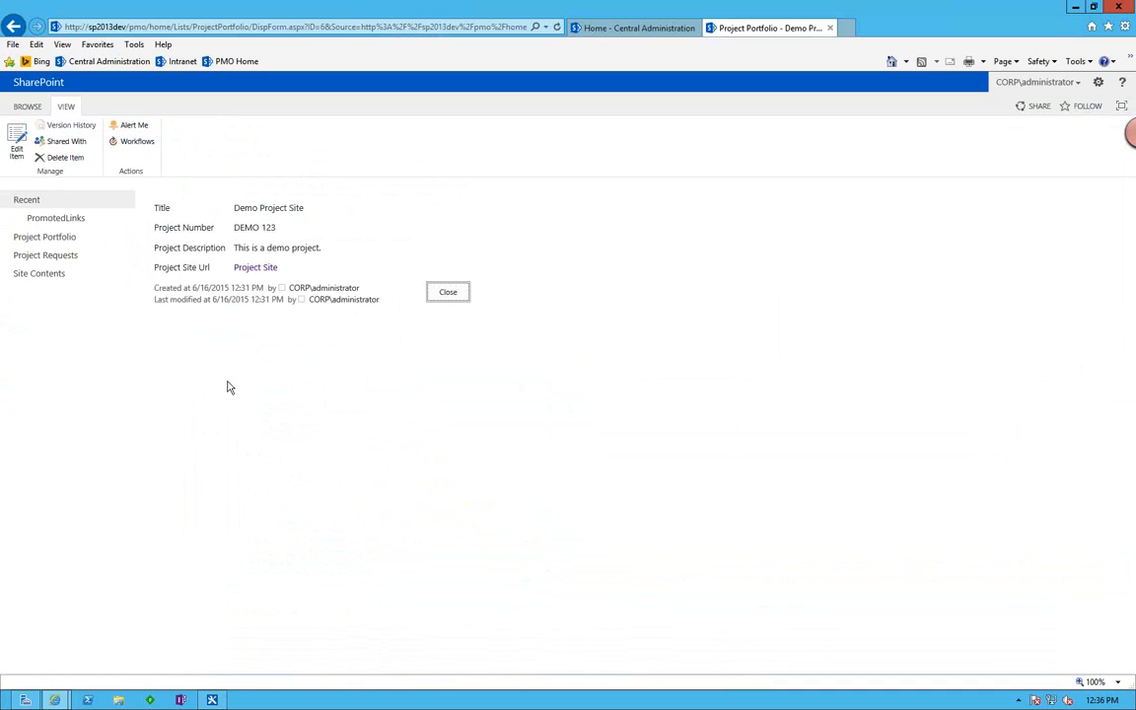
left_click(12, 26)
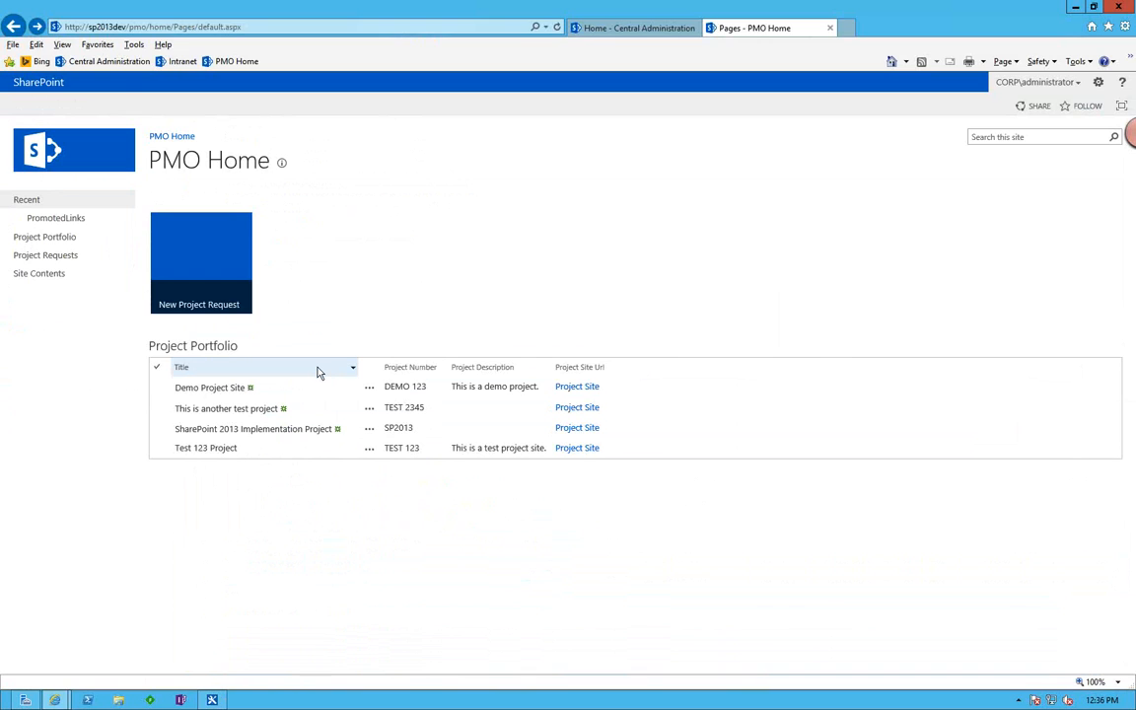
Switch to SharePoint Designer and review the Process Project Request workflow's impersonation steps.
key("alt+Tab")
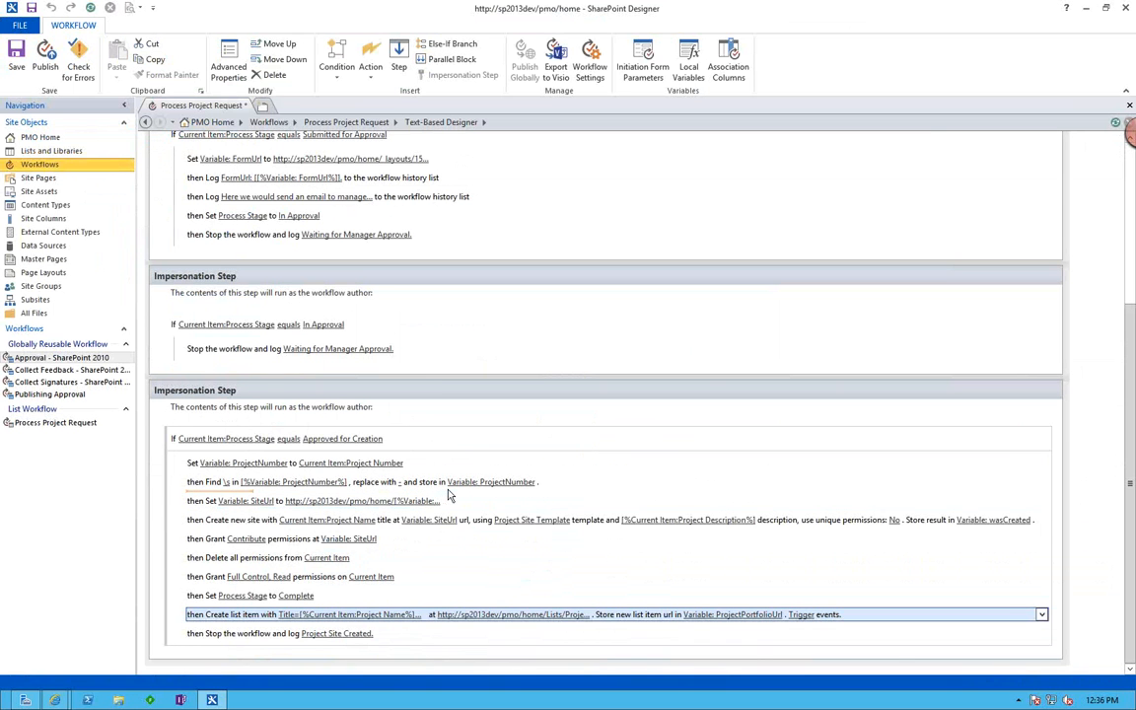
scroll(448, 496, "up", 5)
scroll(449, 489, "down", 4)
scroll(449, 492, "down", 1)
Switch to the webinar presentation in PowerPoint Online and advance to the closing Thank You slide.
key("alt+Tab")
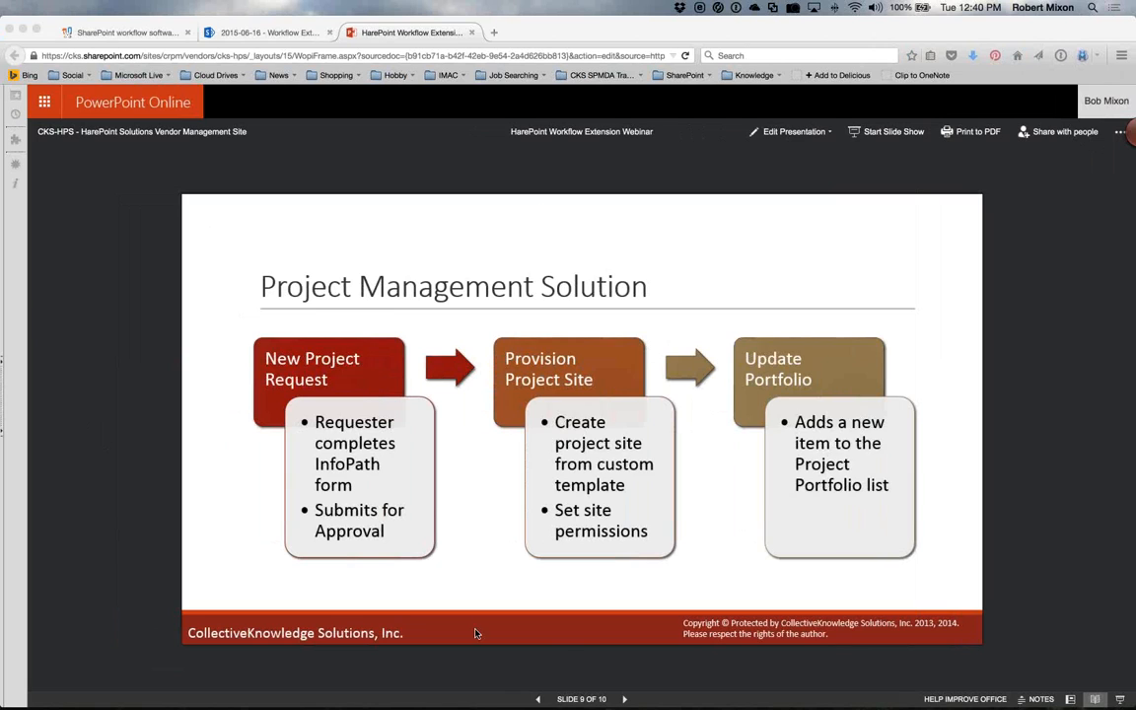
left_click(625, 700)
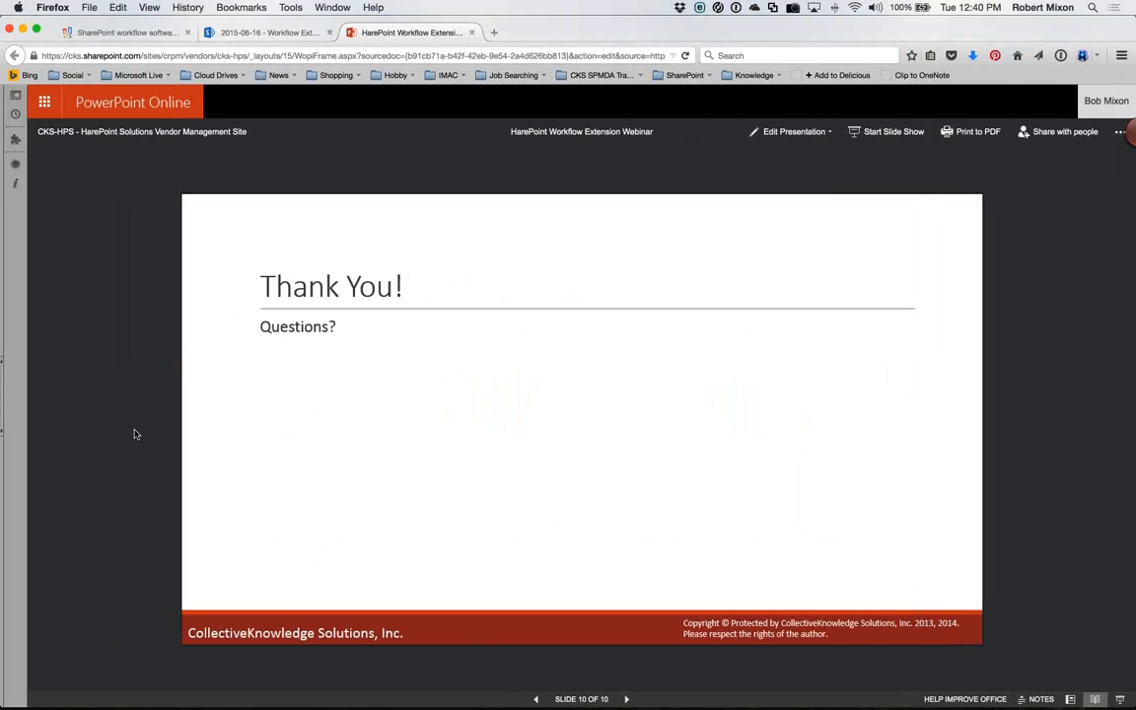
Return to SharePoint Designer, view the HarePoint Activities - Administration actions available for the workflow, and close the list without adding one.
key("ctrl+Right")
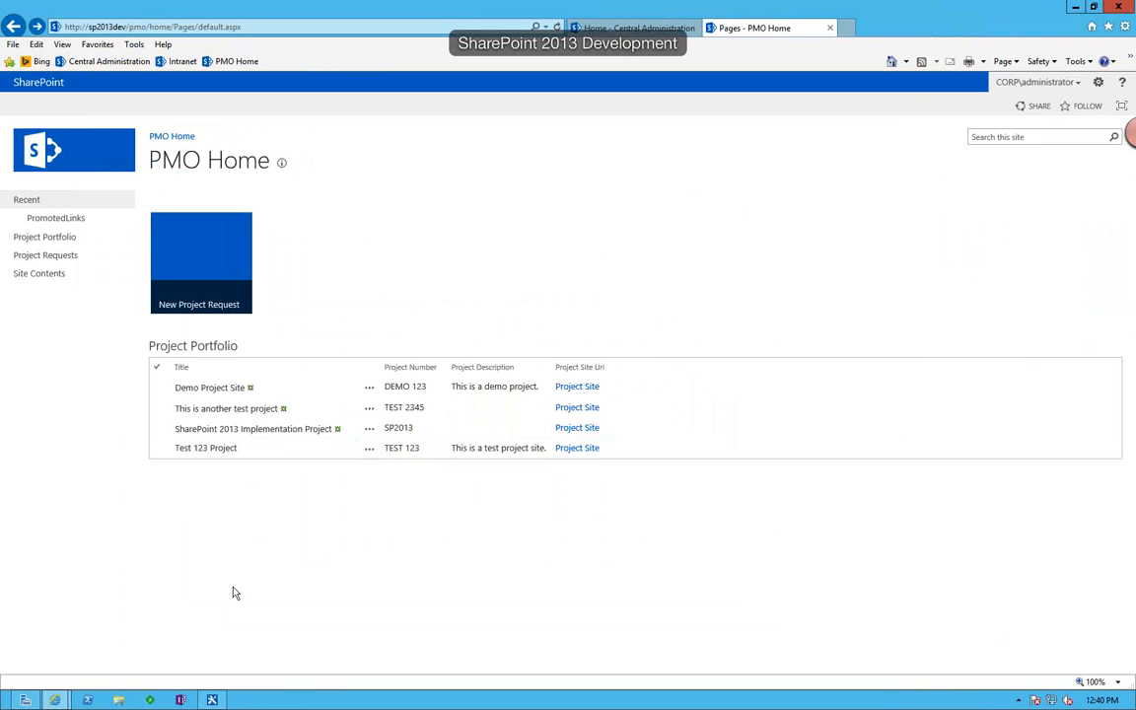
left_click(212, 699)
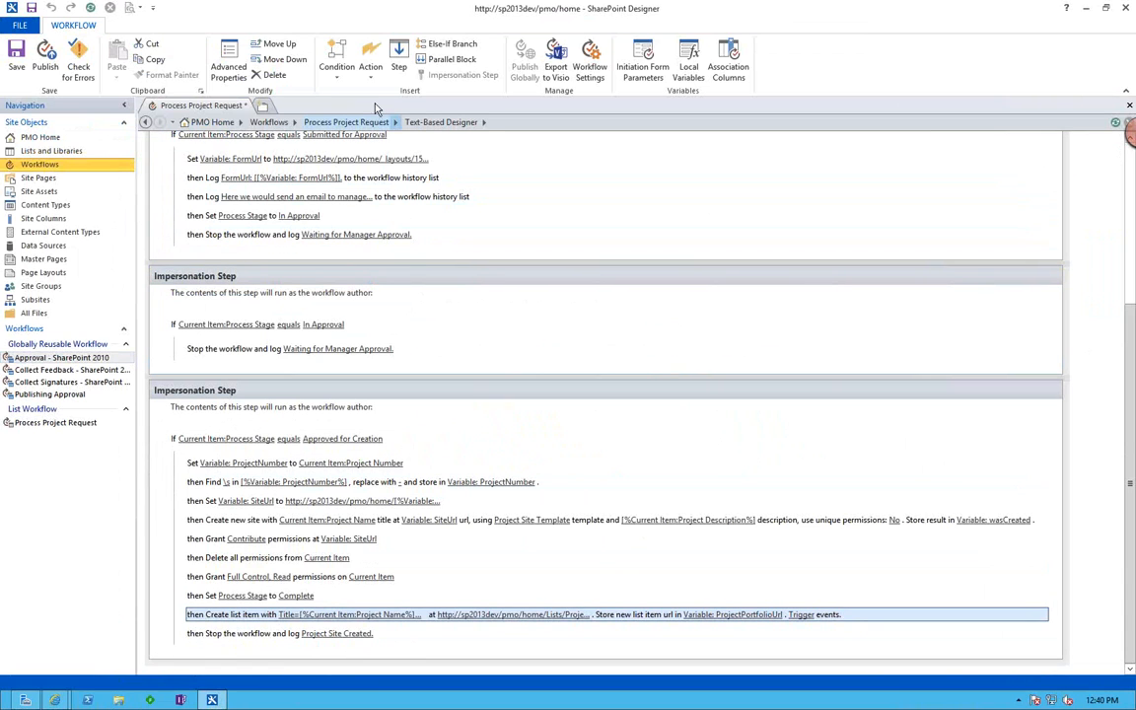
left_click(370, 69)
left_click(423, 91)
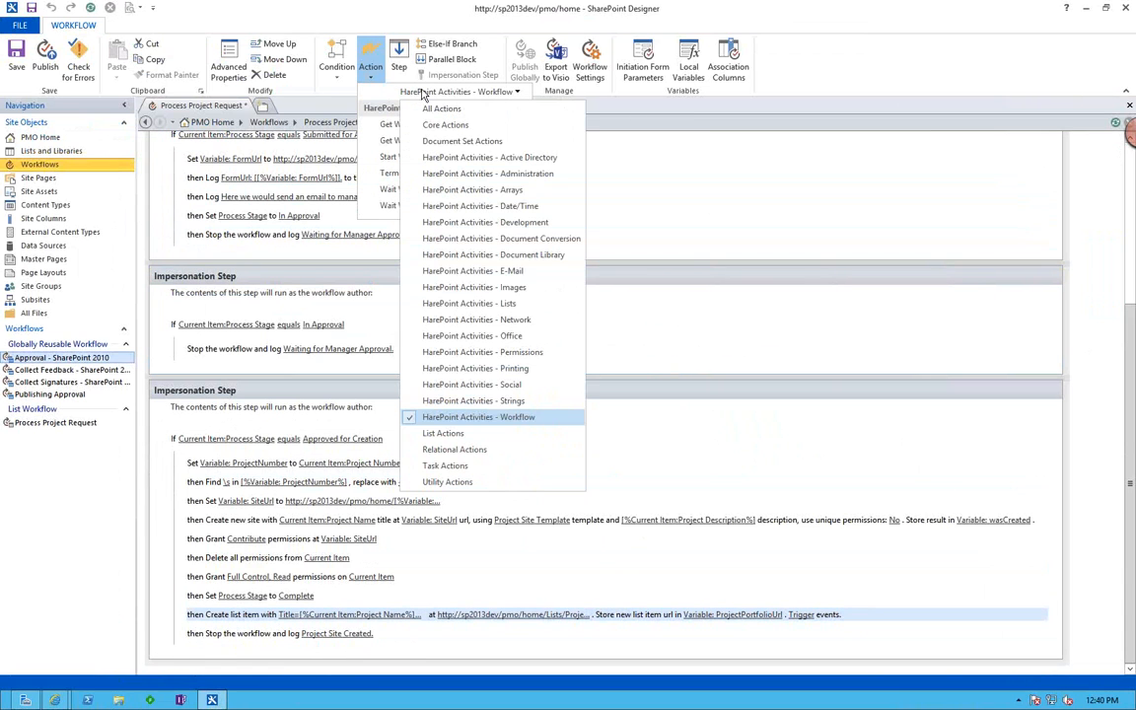
left_click(465, 174)
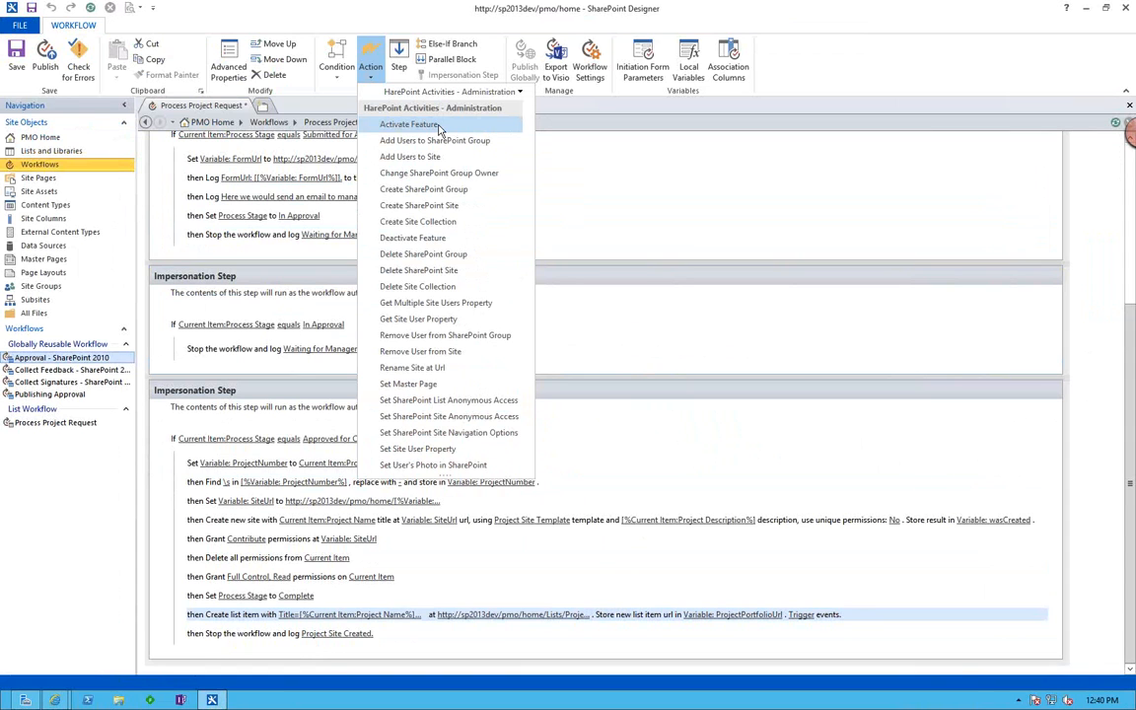
key("ctrl+Left")
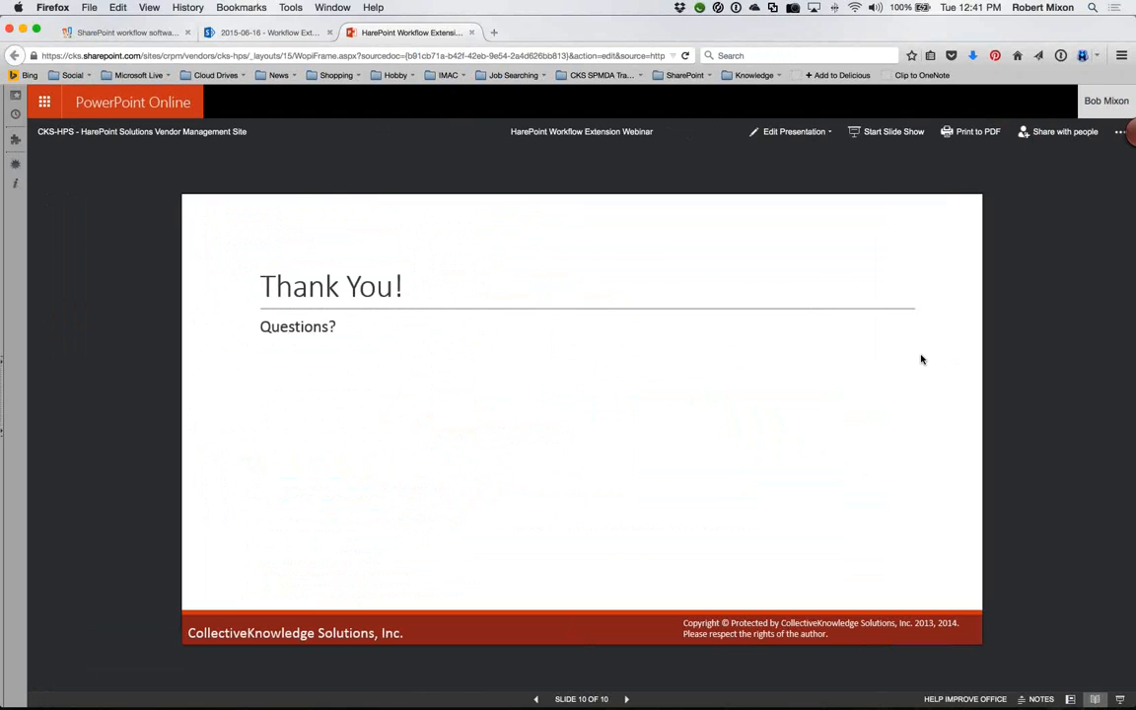
key("ctrl+Right")
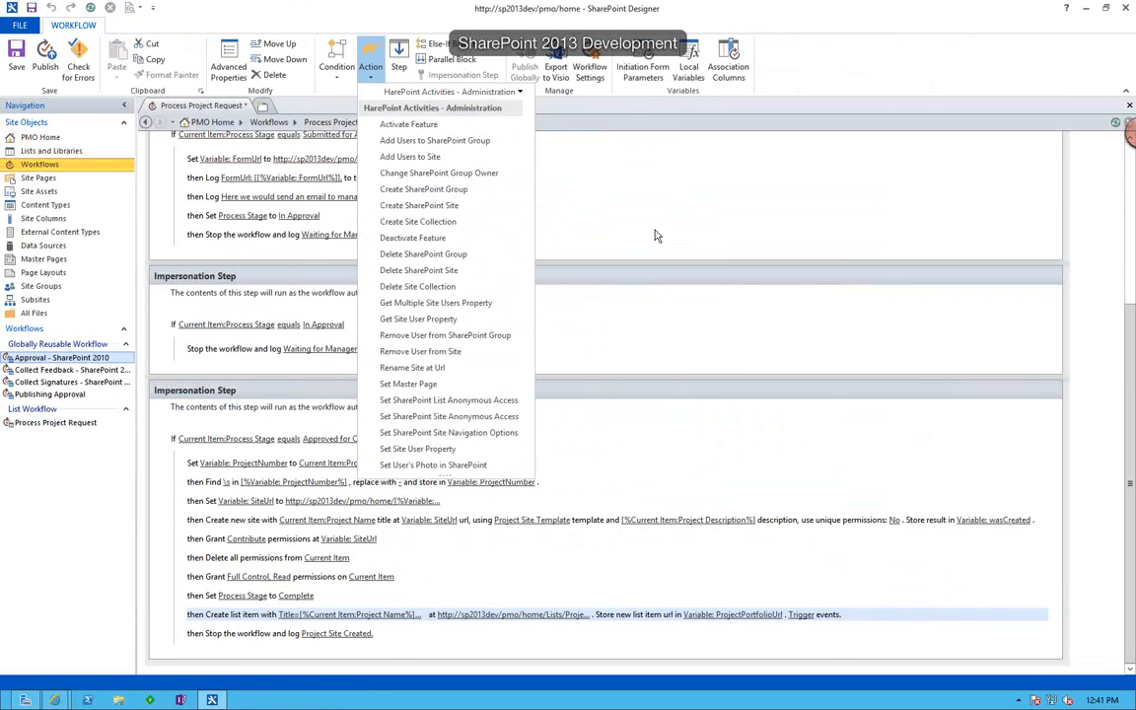
left_click(629, 125)
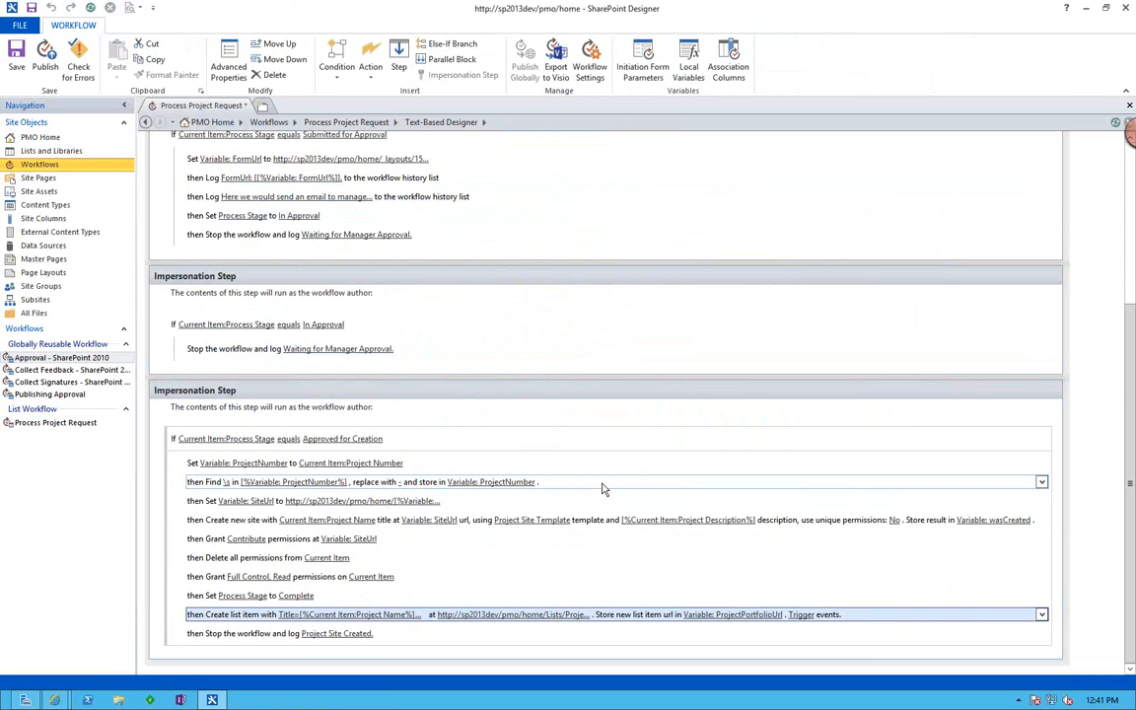
Review the workflow's impersonation steps from In Edit by Requester through Approved for Creation, and return to the presentation's closing slide.
scroll(603, 488, "up", 5)
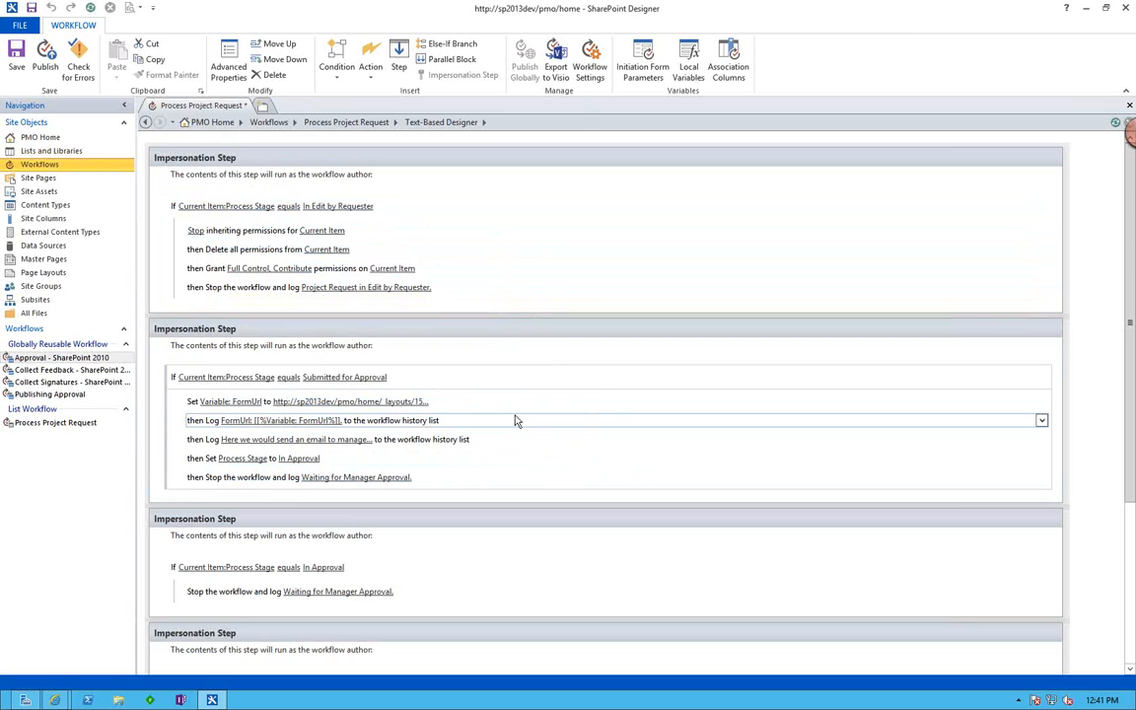
scroll(514, 421, "down", 3)
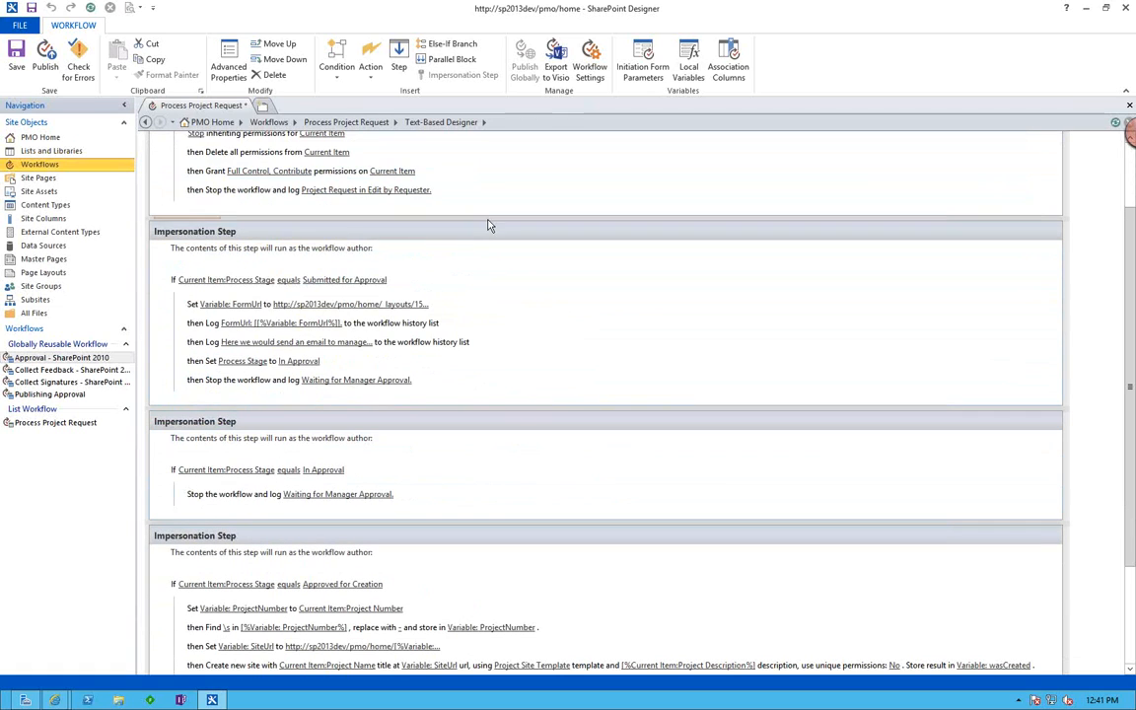
left_click(489, 230)
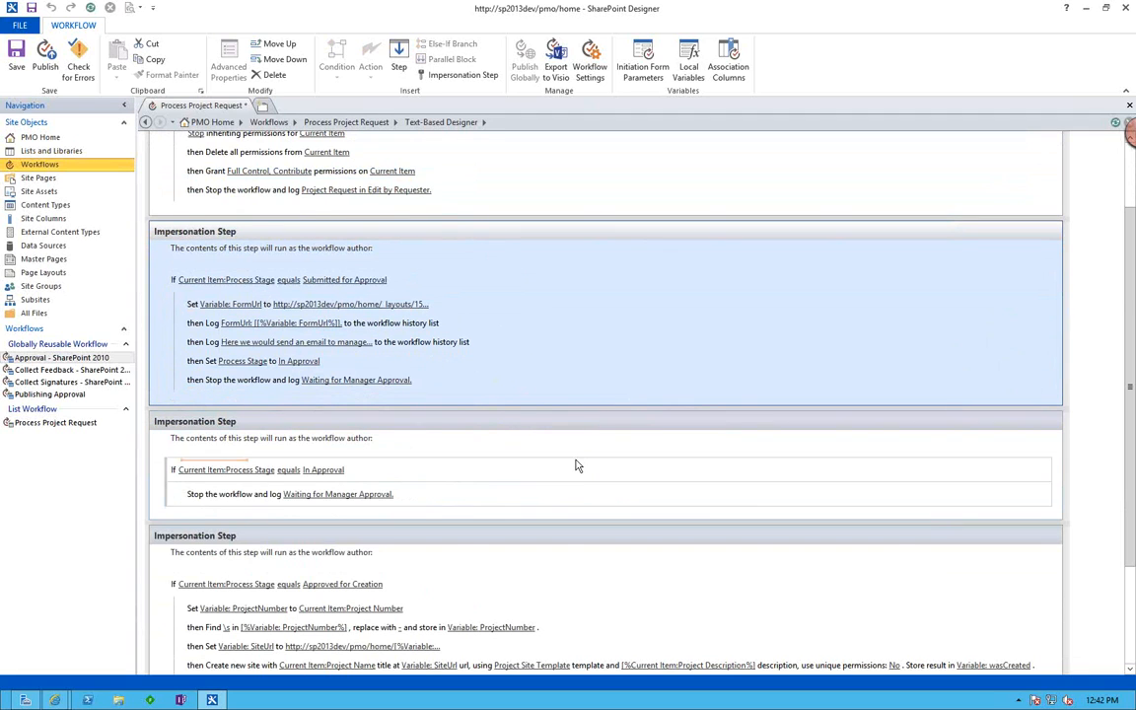
scroll(577, 469, "down", 3)
scroll(579, 471, "up", 5)
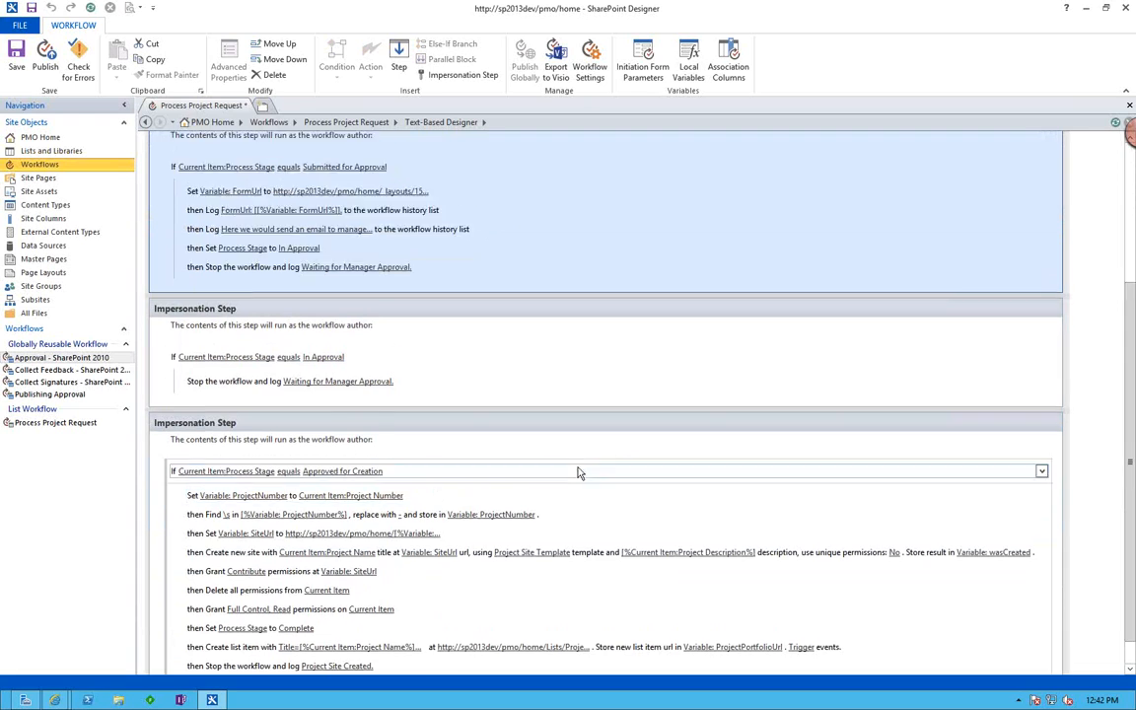
scroll(579, 473, "down", 5)
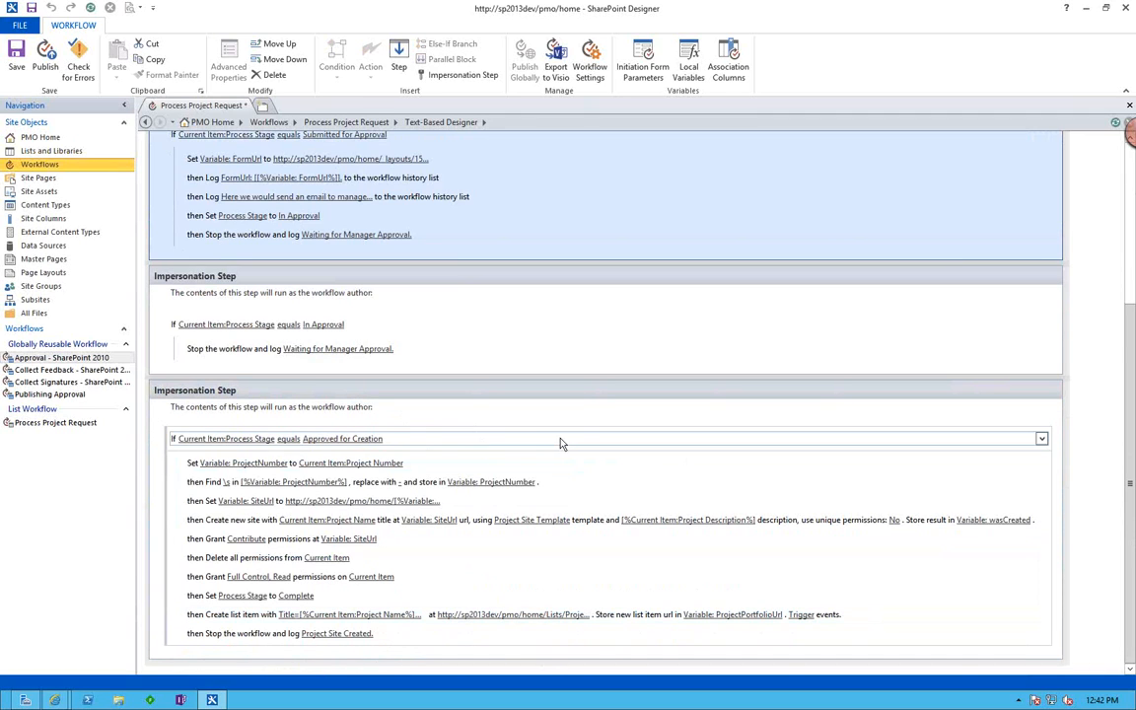
scroll(594, 460, "up", 5)
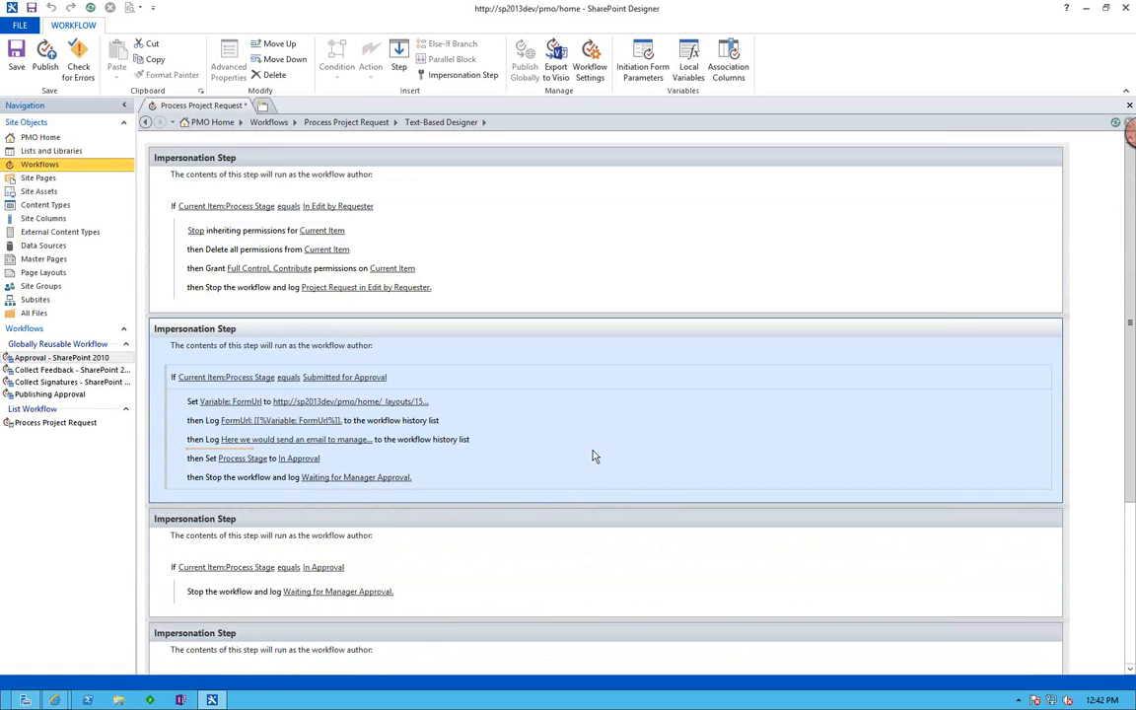
key("ctrl+Left")
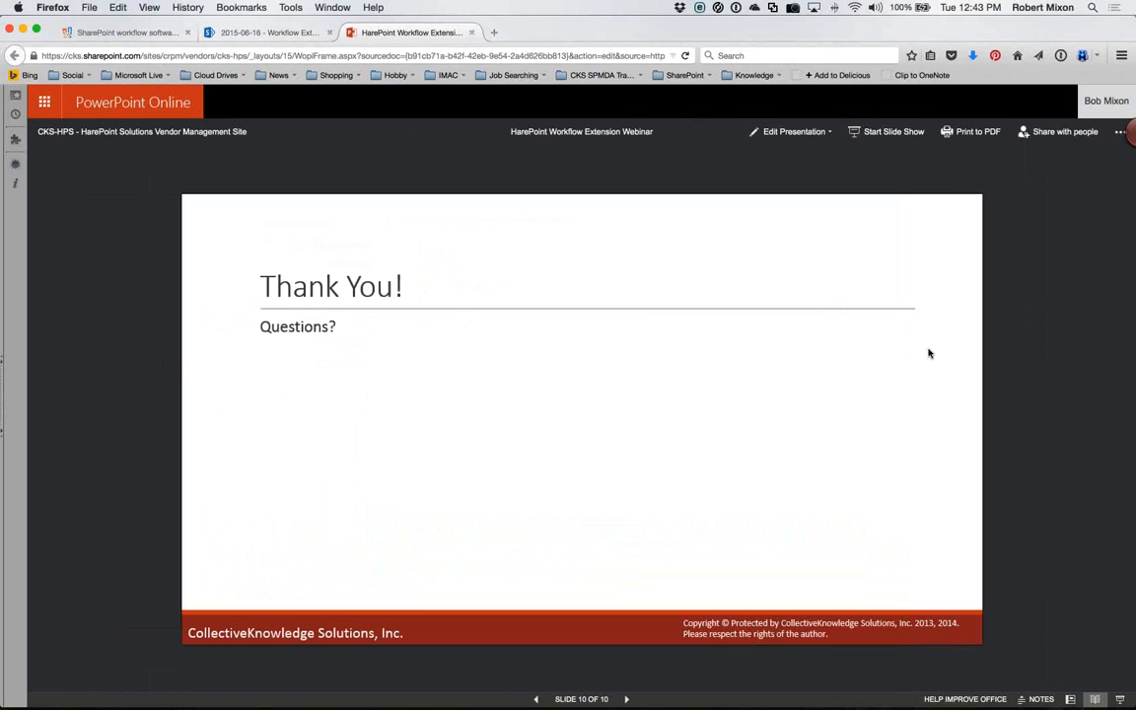
In SharePoint Designer, examine which insert options apply to the In Edit by Requester impersonation step, above its condition, and before its first action.
key("super+Tab")
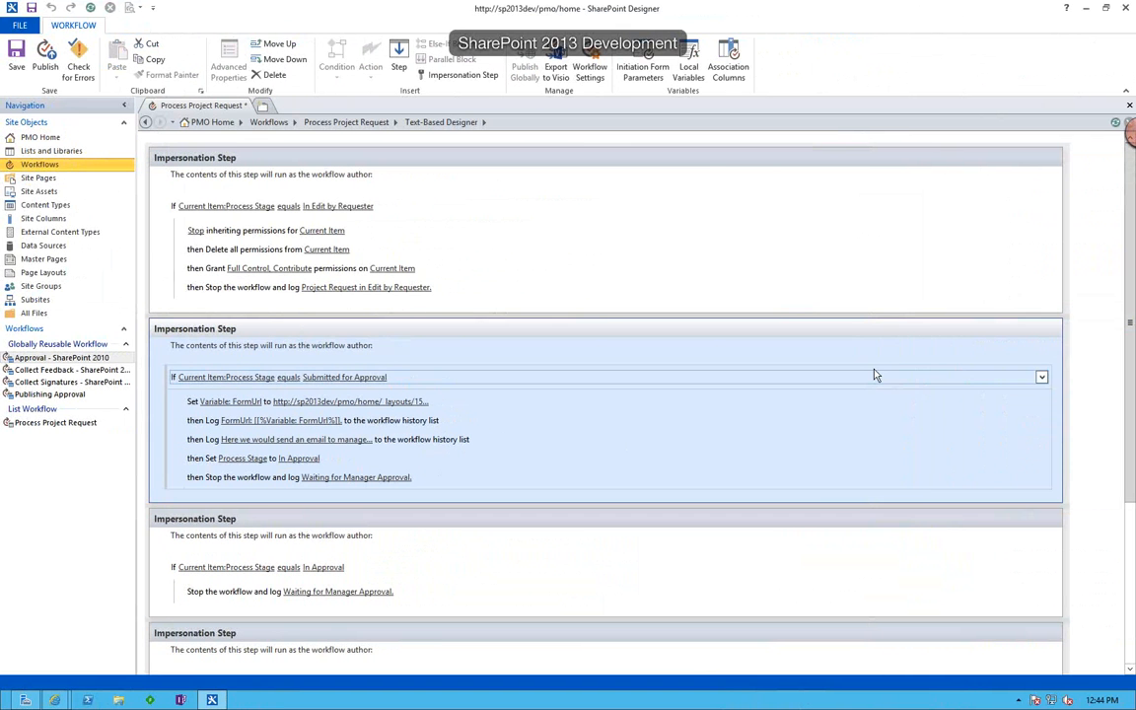
left_click(473, 163)
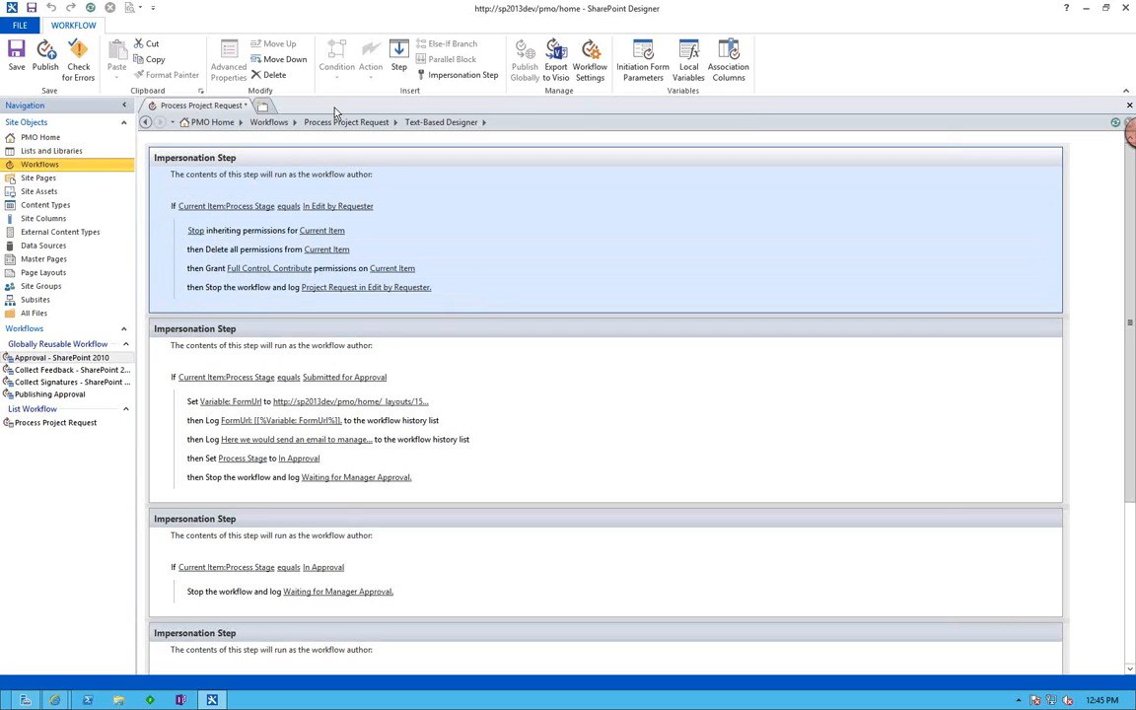
left_click(338, 312)
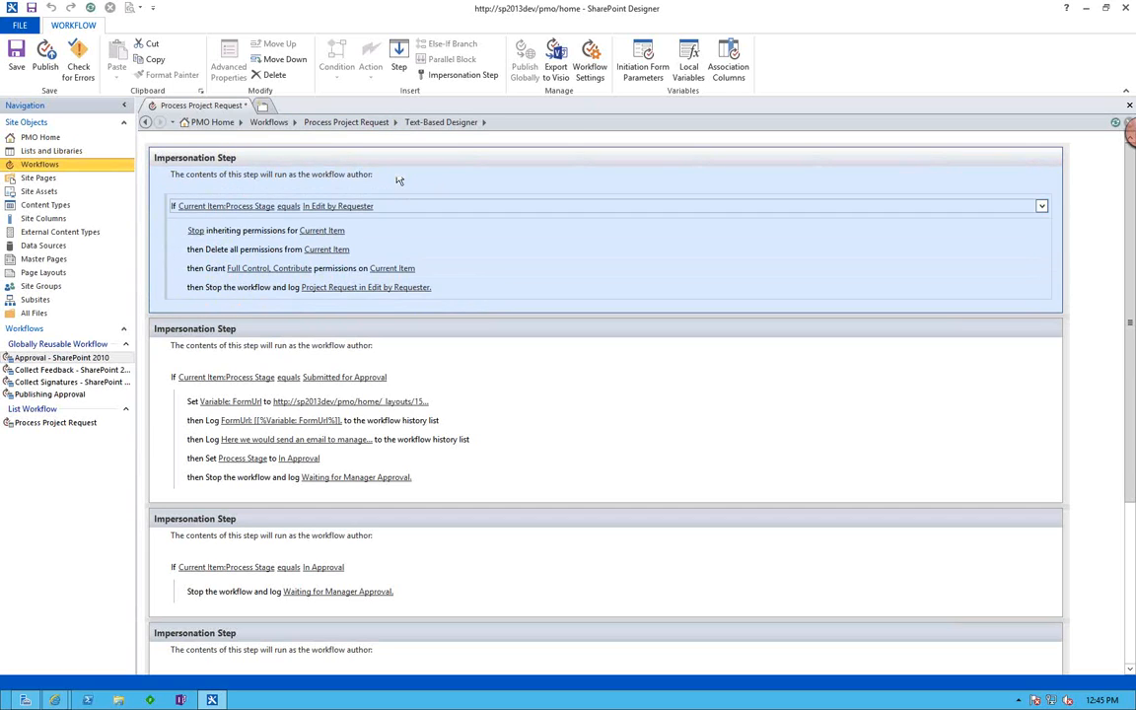
left_click(323, 163)
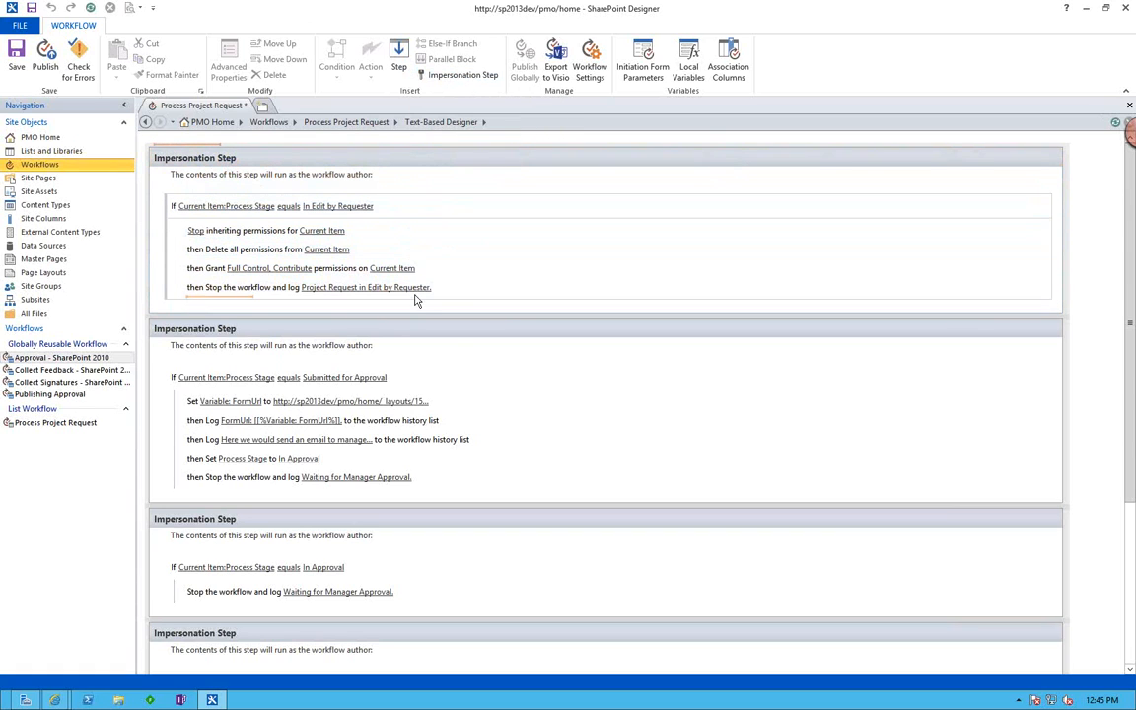
left_click(262, 163)
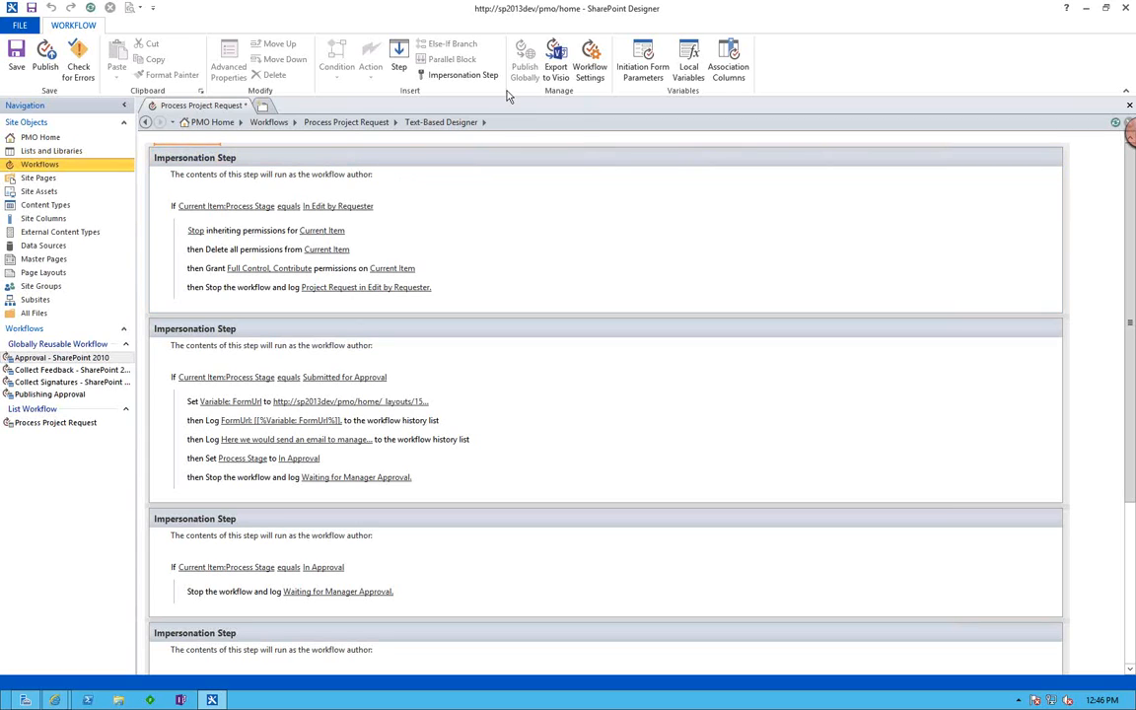
left_click(292, 199)
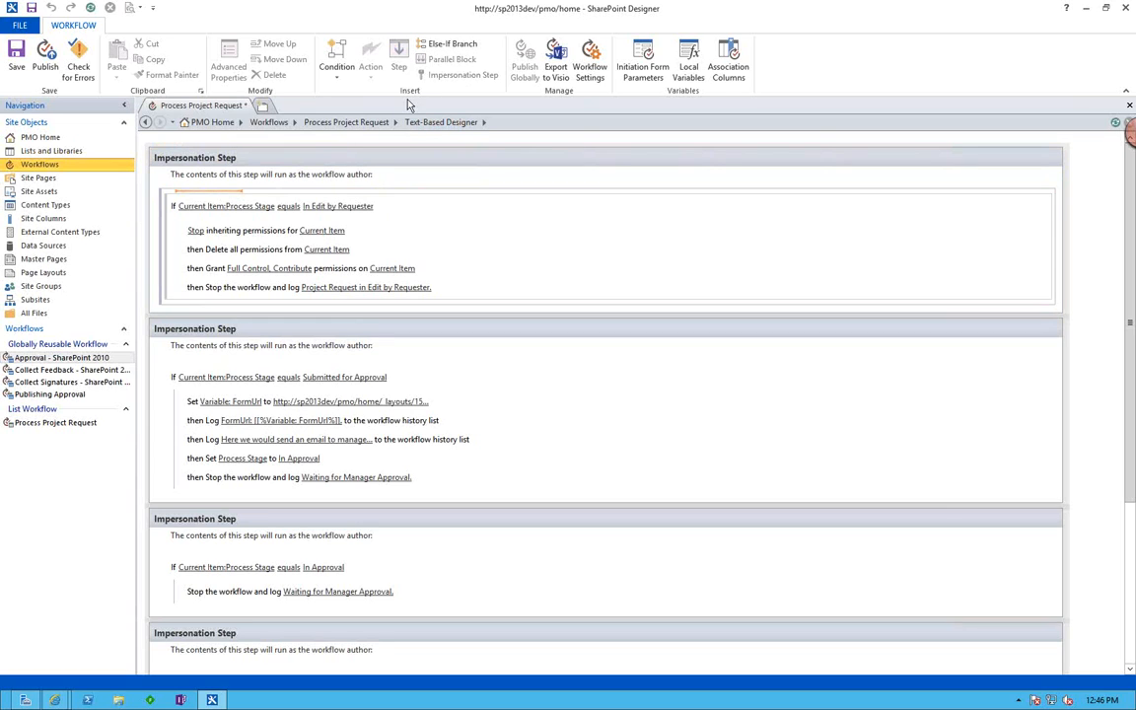
left_click(217, 226)
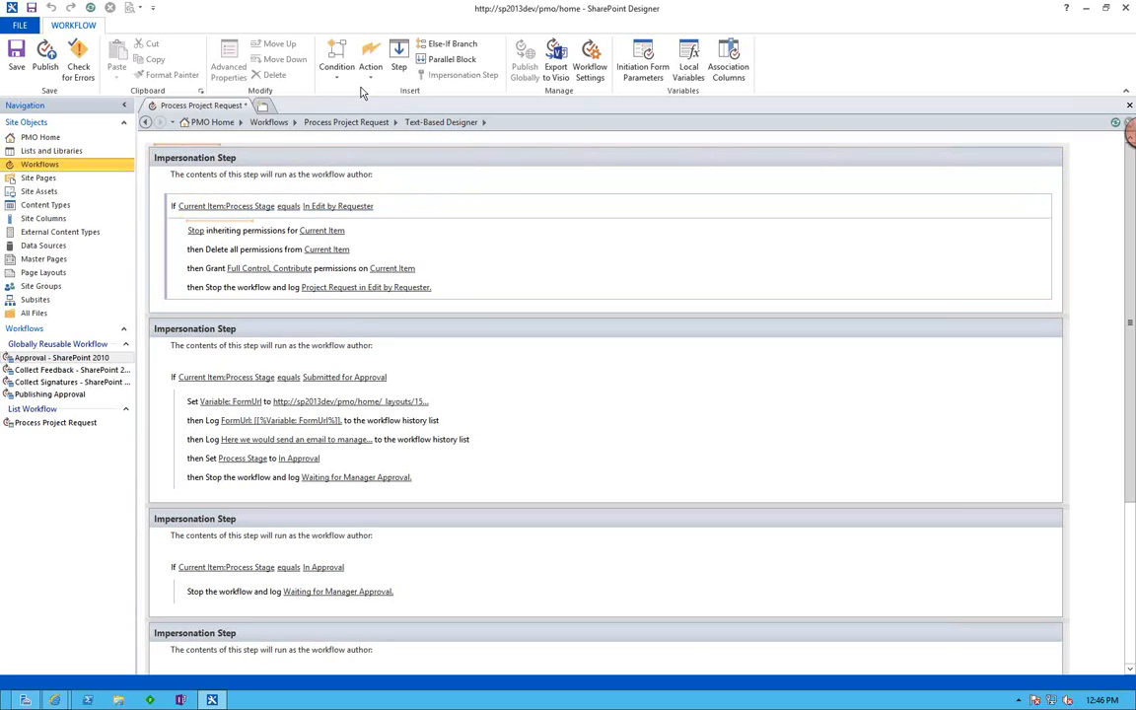